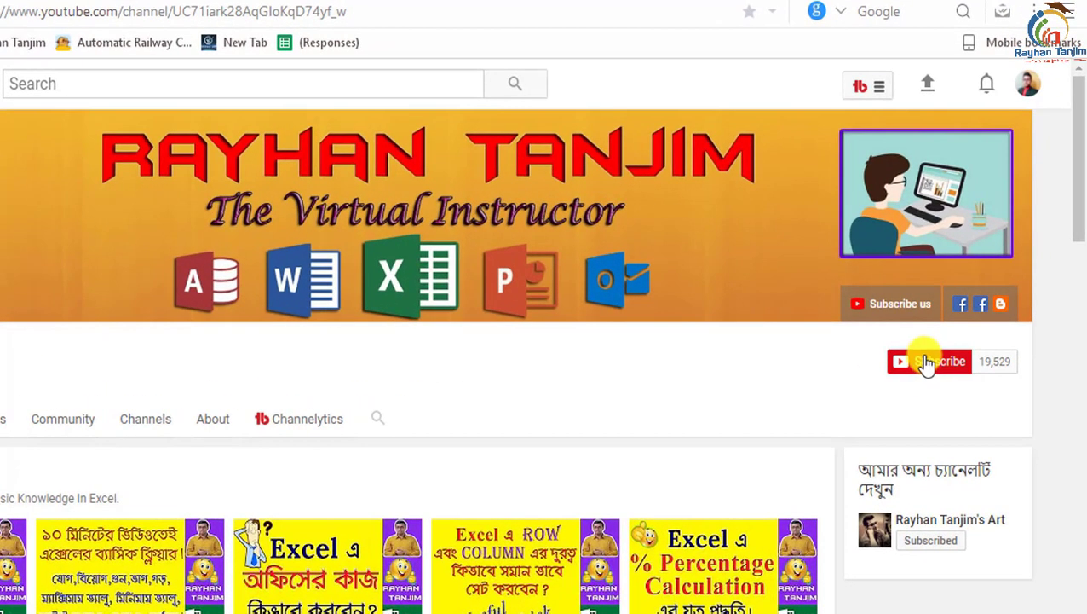
Subscribe to the tutorial channel with All notifications saved, then view the recent notifications list.
click(956, 337)
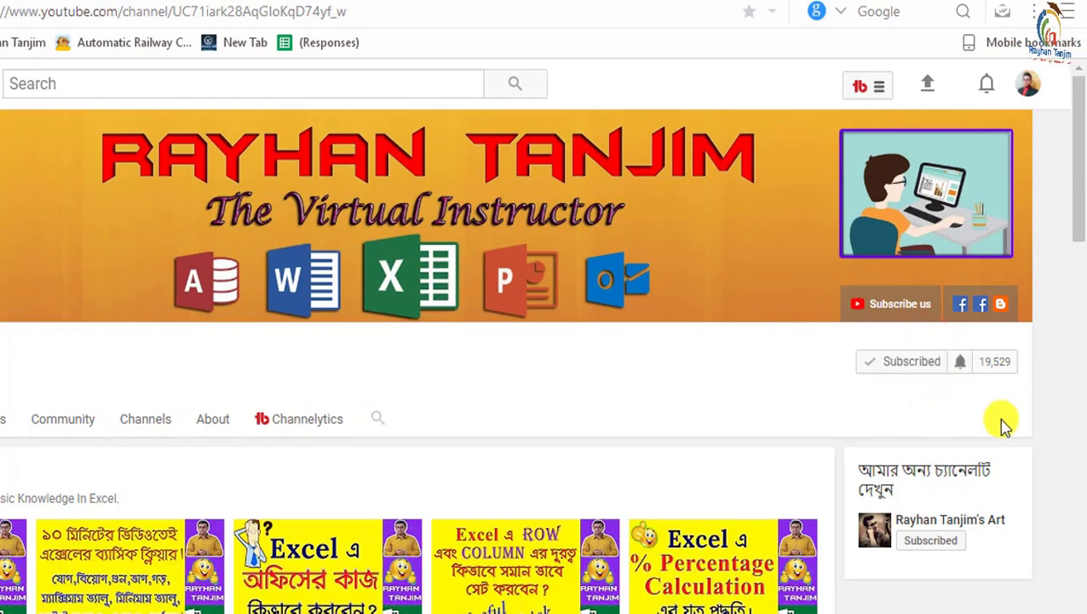
click(964, 366)
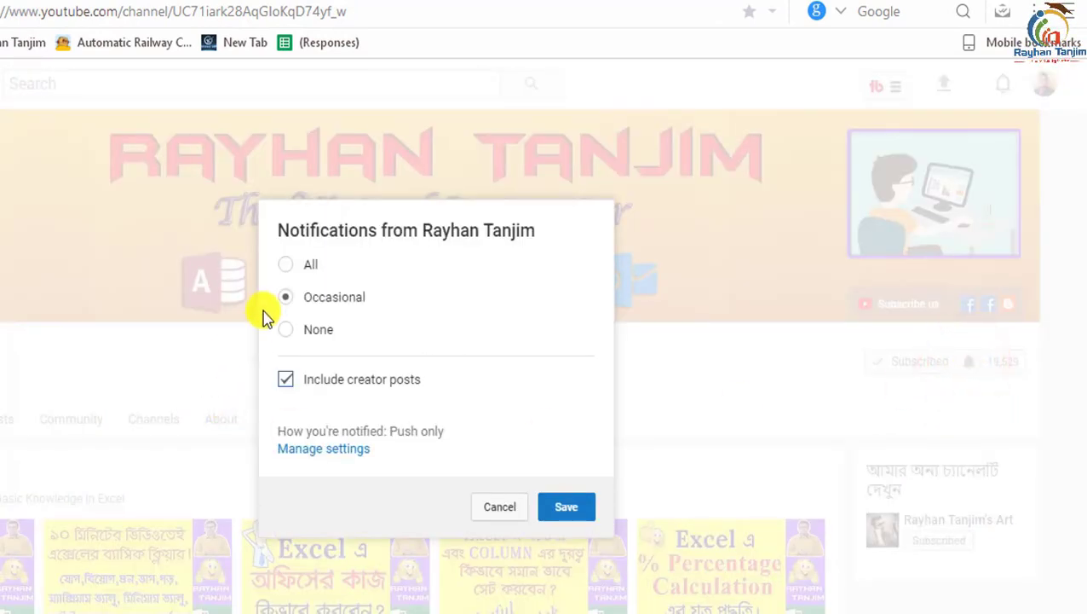
click(284, 266)
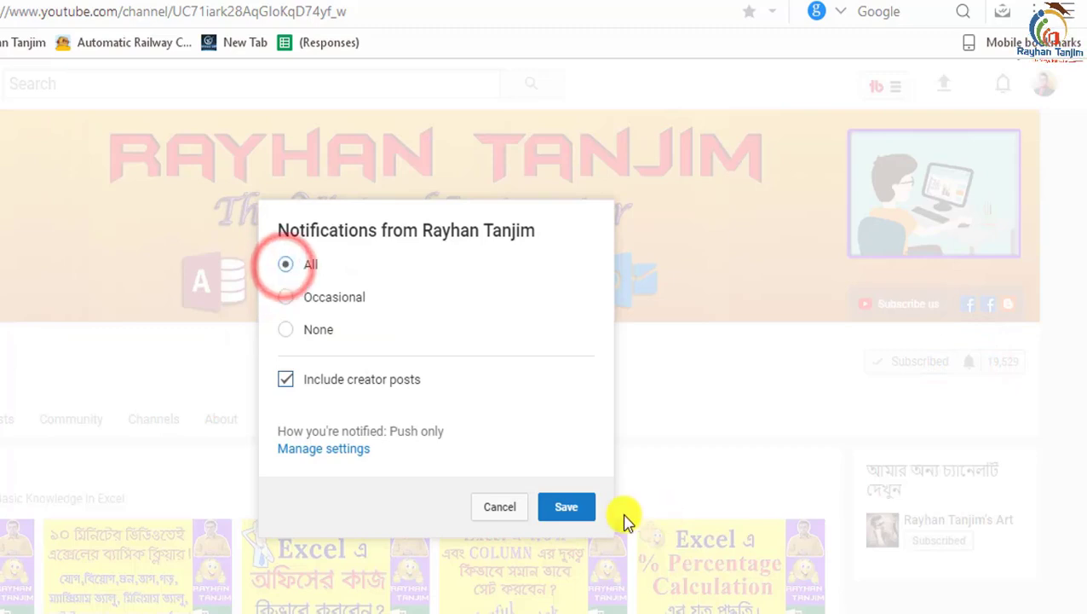
click(578, 507)
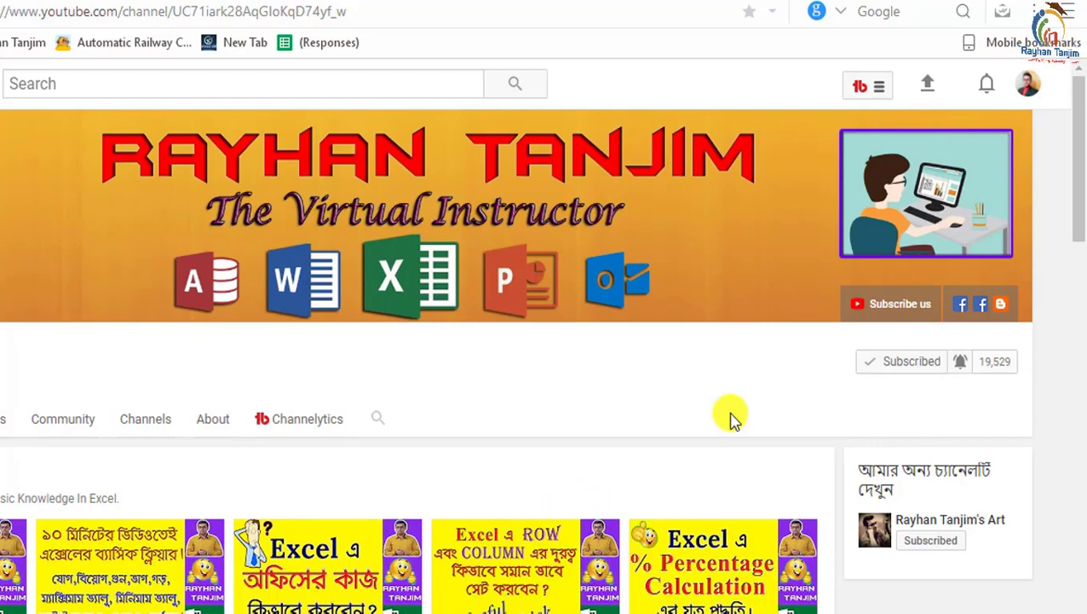
click(994, 86)
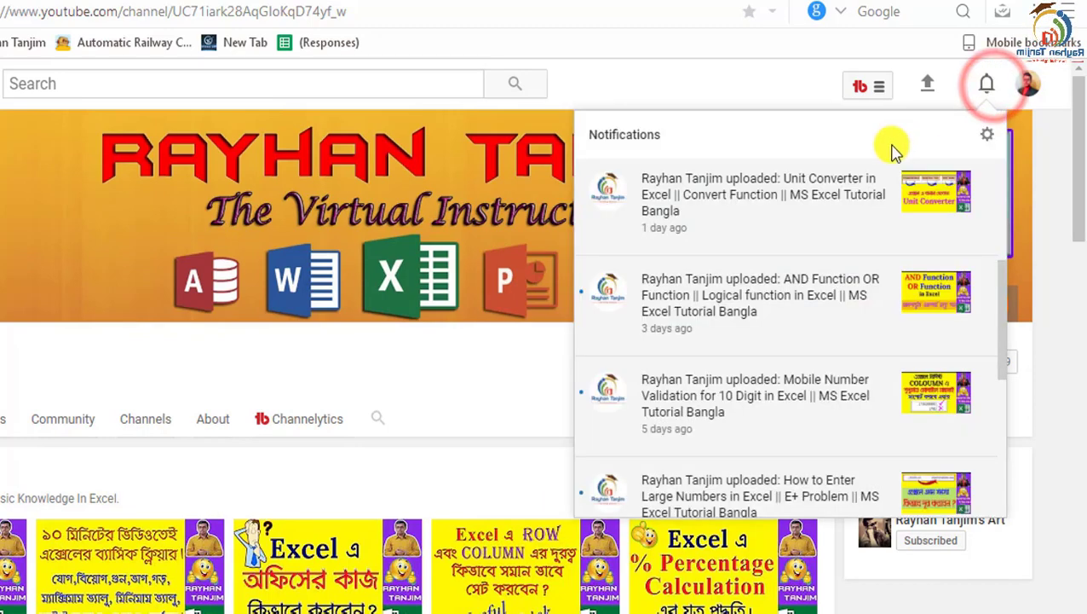
scroll(825, 248, down, 1)
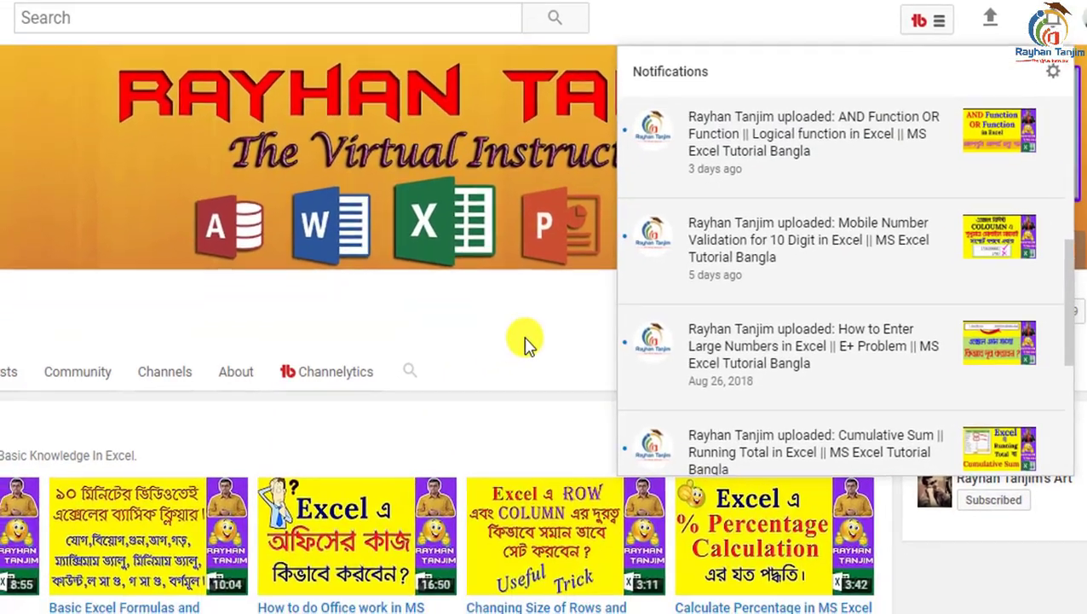
Close the notifications list and highlight the group search name and Facebook page name lines.
click(494, 388)
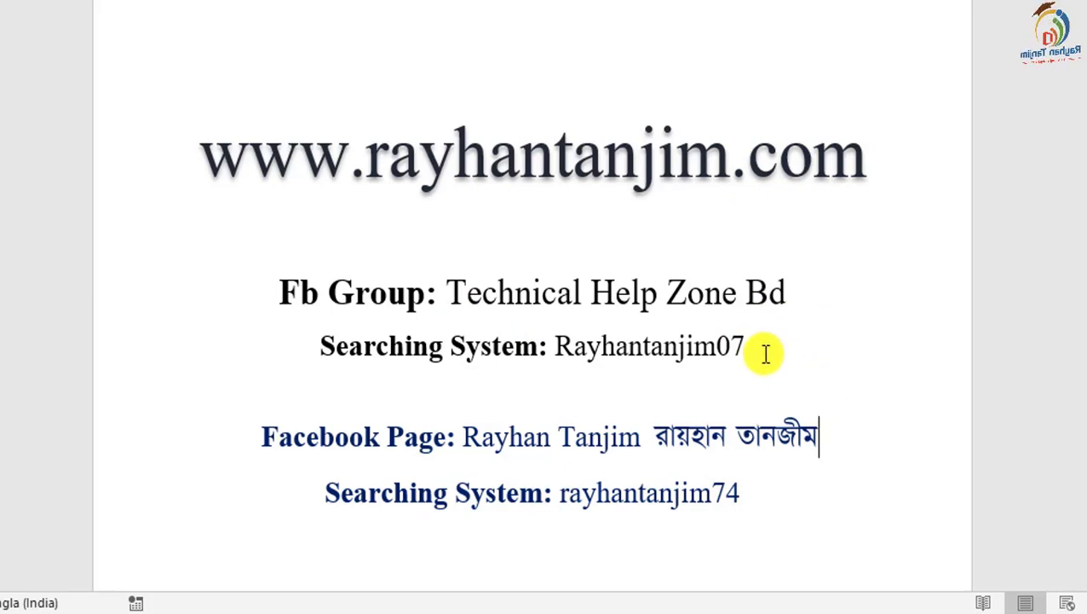
drag(549, 345, 808, 369)
click(808, 369)
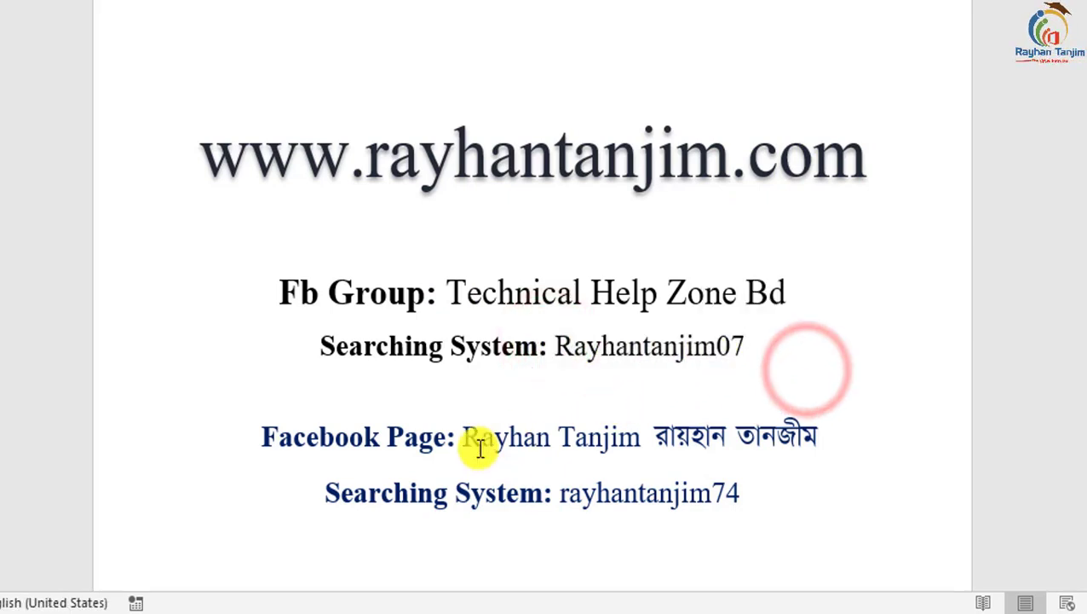
drag(470, 437, 811, 444)
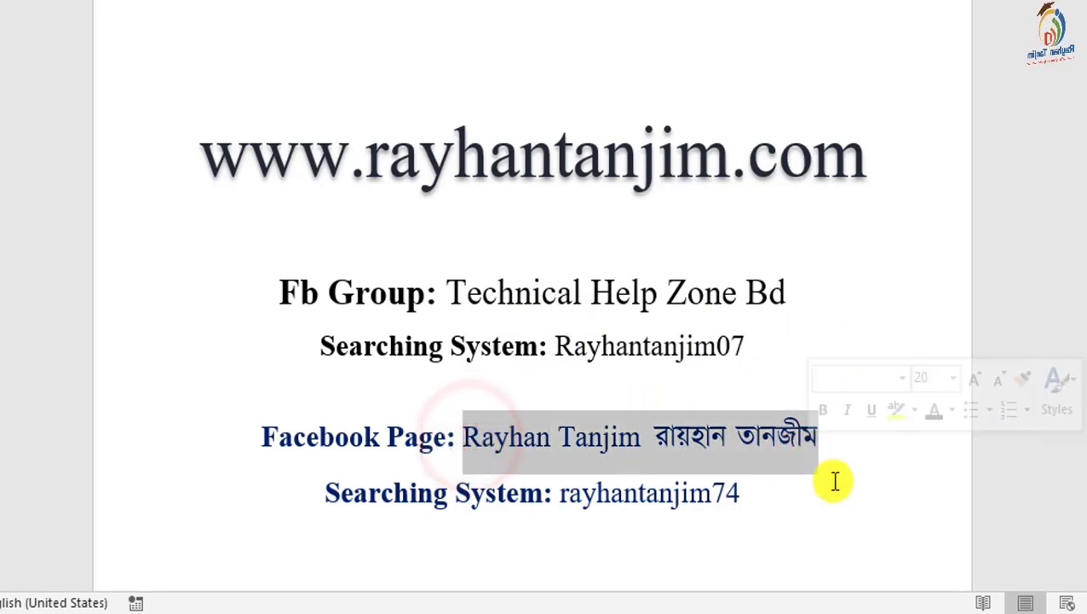
click(833, 462)
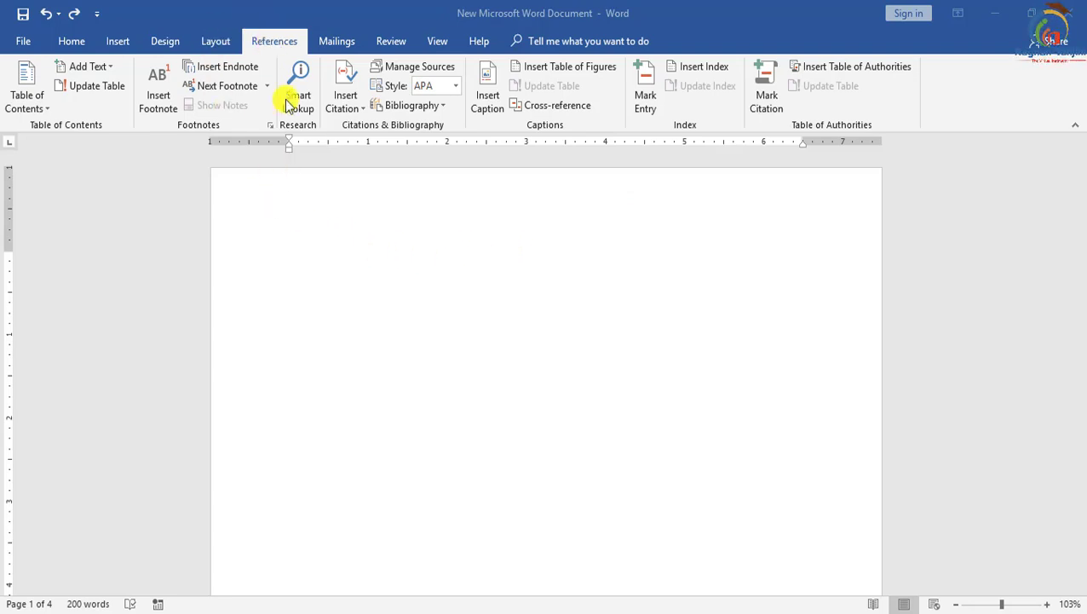
Browse the pages down to the Servo Motor heading, then select the HT12E Encoder IC heading.
scroll(400, 308, down, 1)
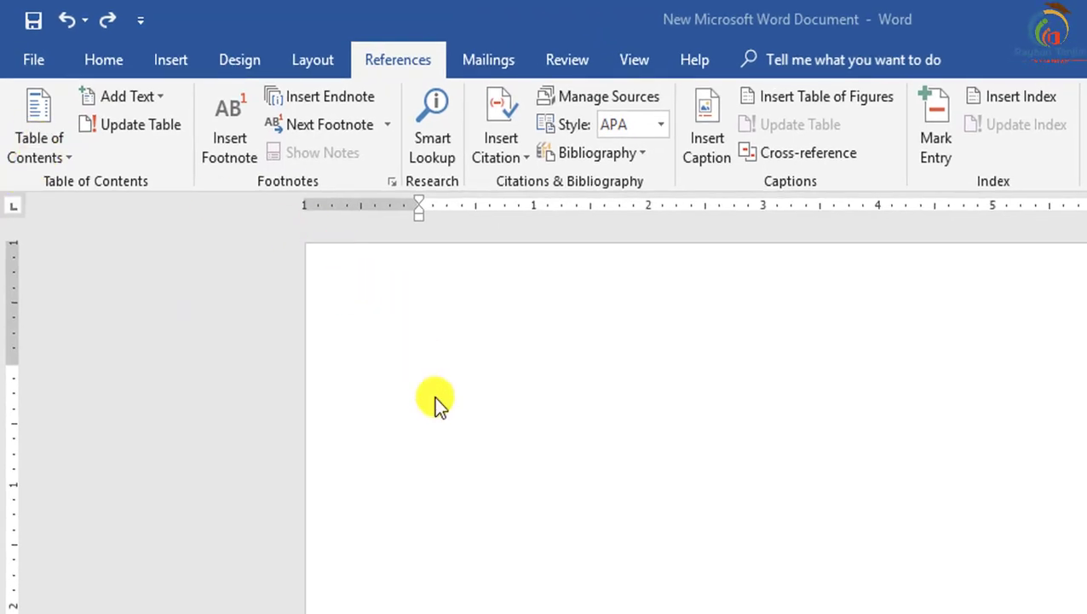
scroll(437, 429, down, 10)
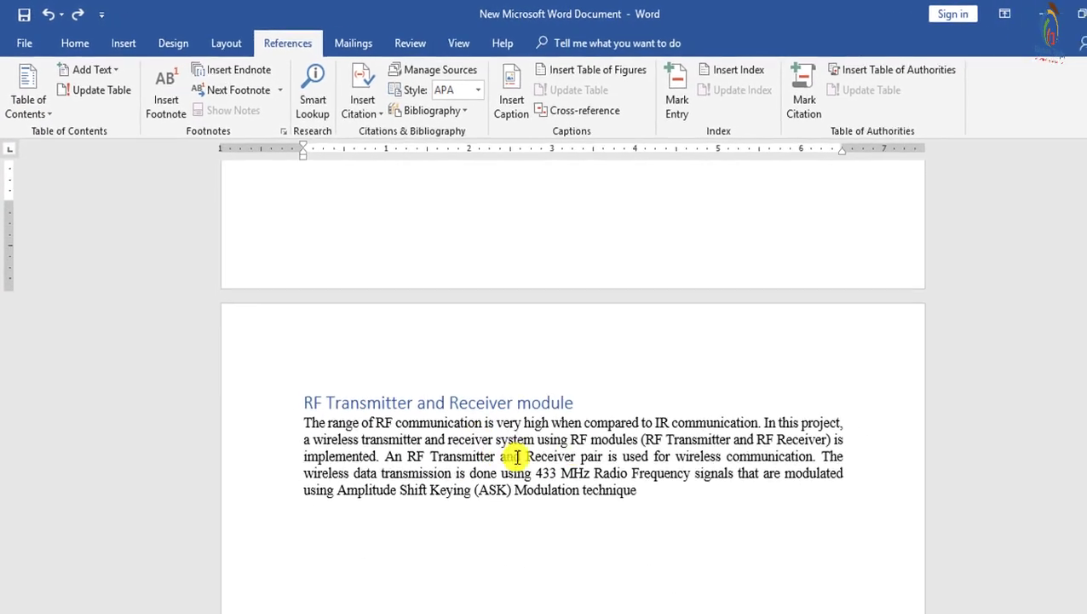
scroll(575, 381, down, 2)
scroll(527, 302, up, 6)
scroll(524, 310, down, 3)
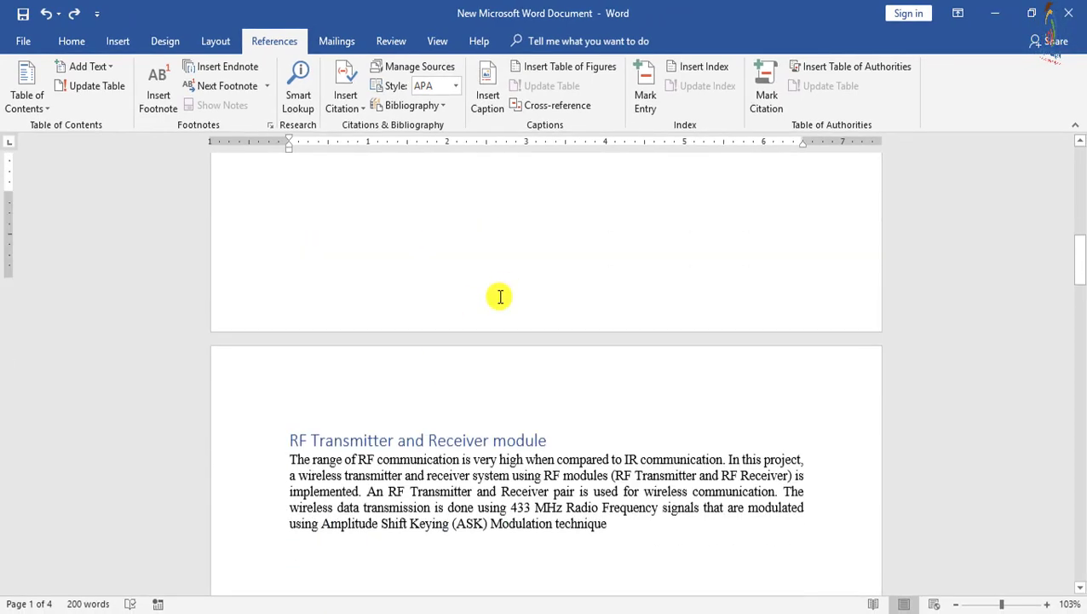
scroll(450, 370, down, 20)
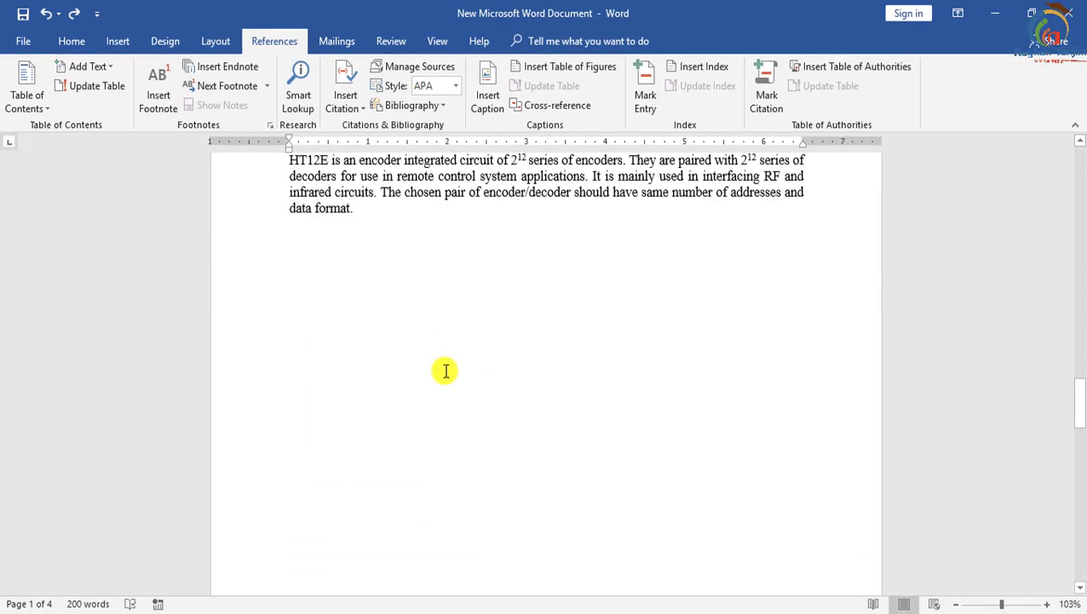
scroll(445, 370, down, 12)
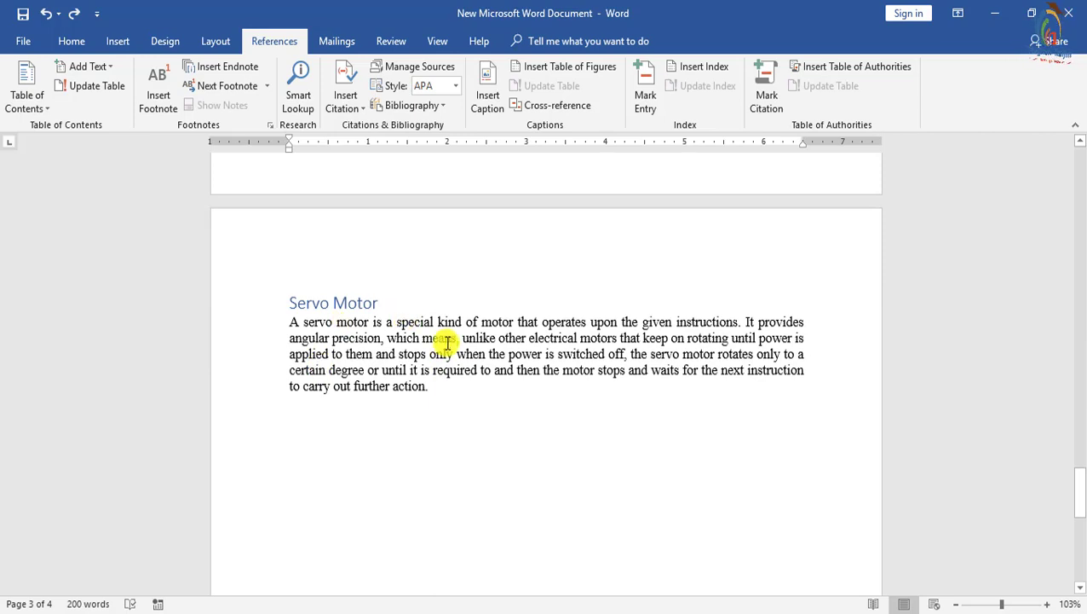
click(388, 302)
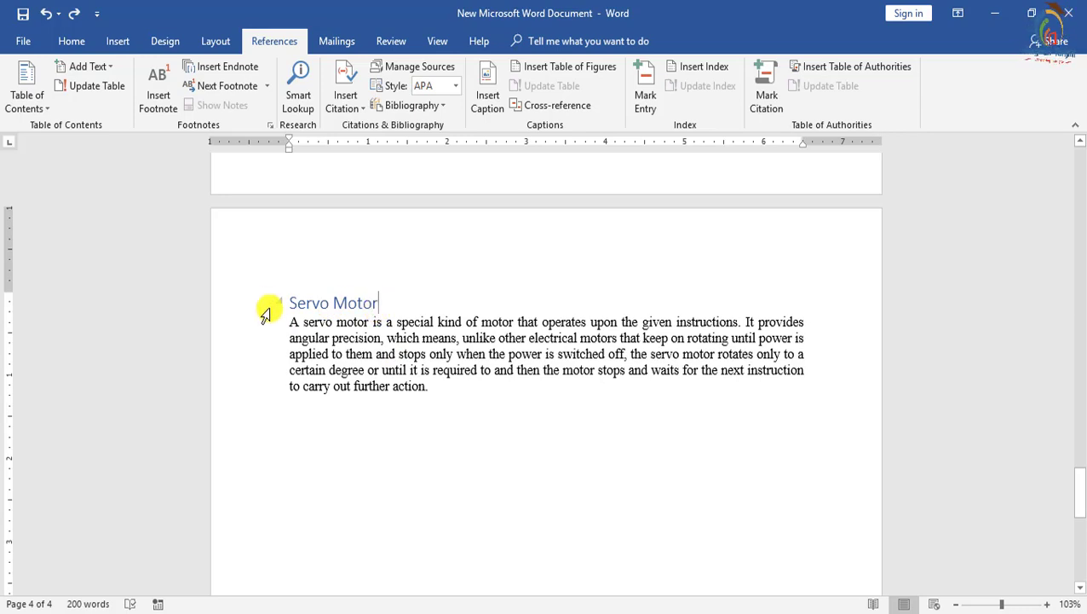
scroll(364, 317, up, 15)
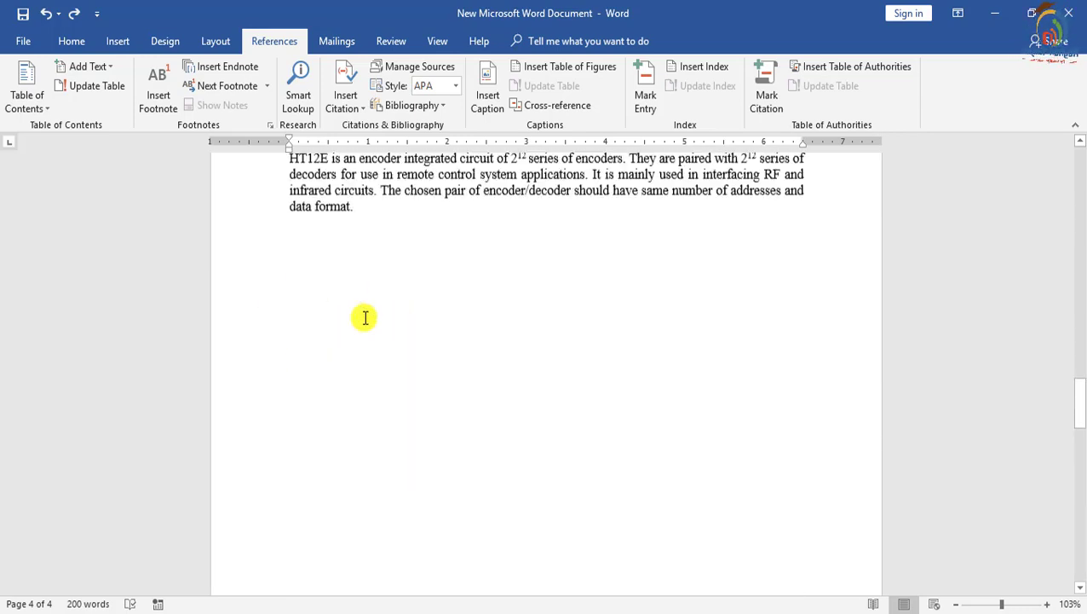
scroll(364, 317, down, 3)
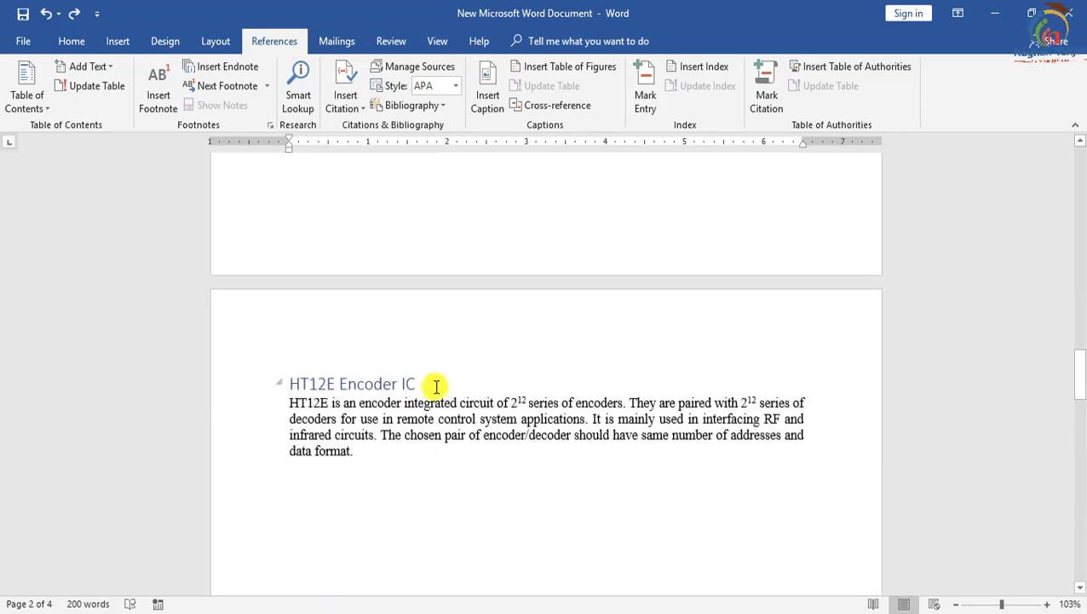
drag(432, 383, 274, 384)
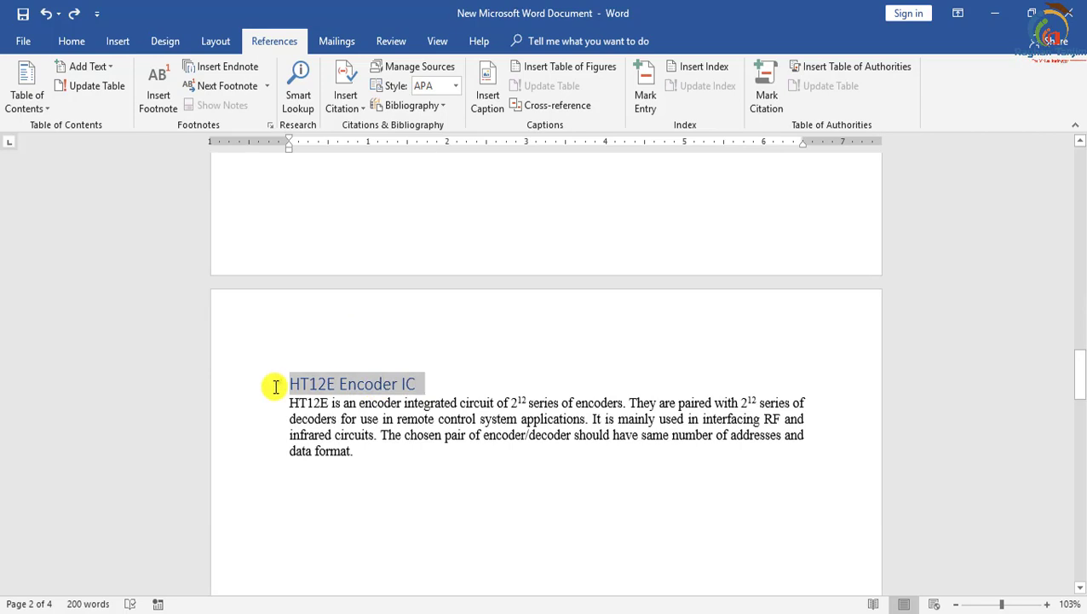
Reset HT12E Encoder IC to No Spacing, apply Heading 1, and return to page 1's top.
click(70, 39)
click(718, 92)
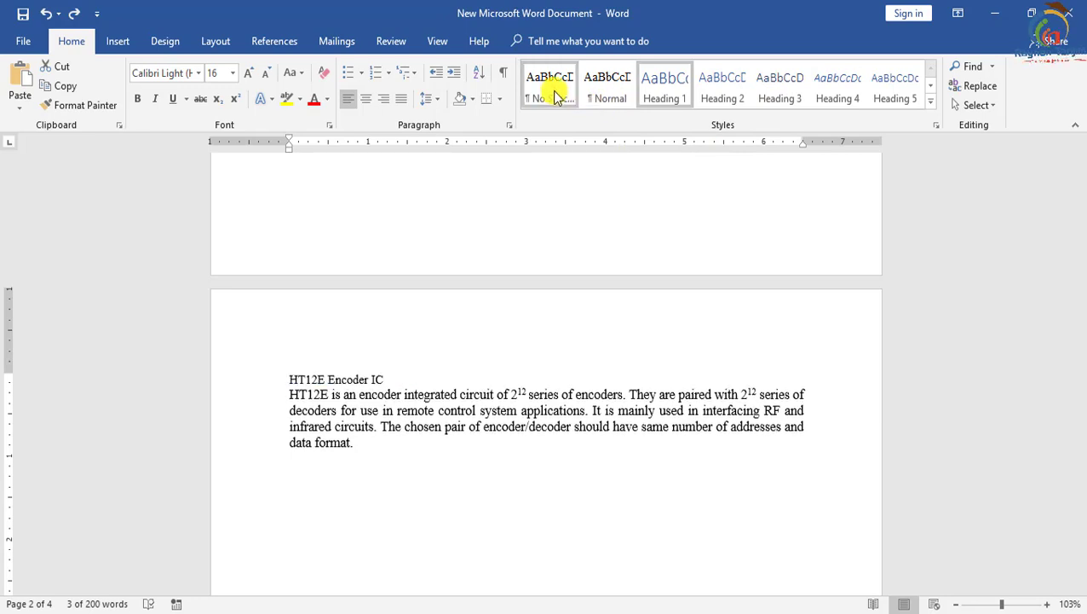
click(658, 88)
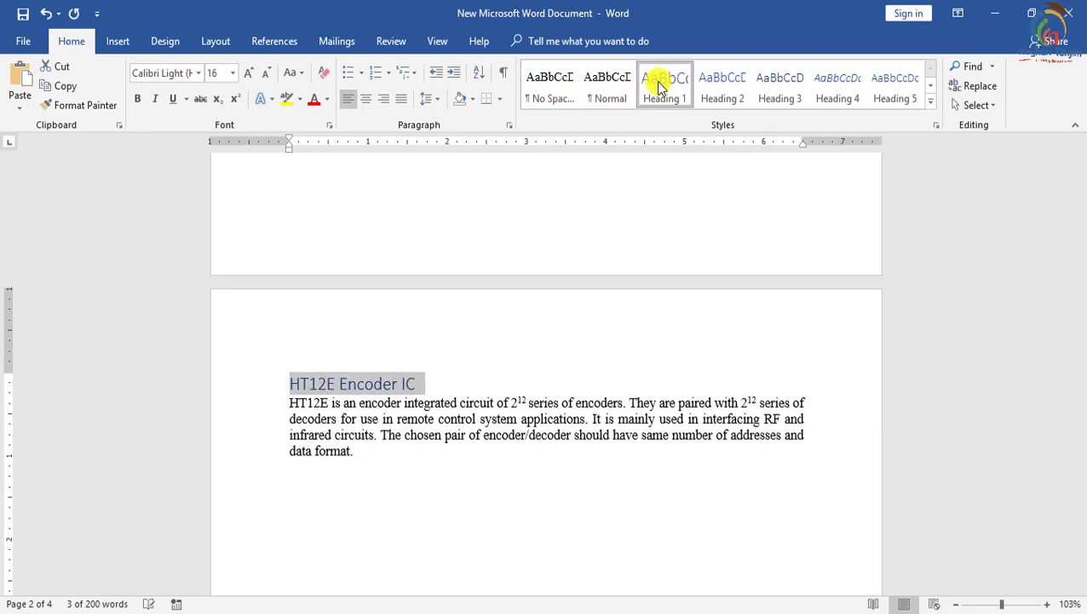
scroll(423, 327, down, 10)
scroll(423, 327, up, 3)
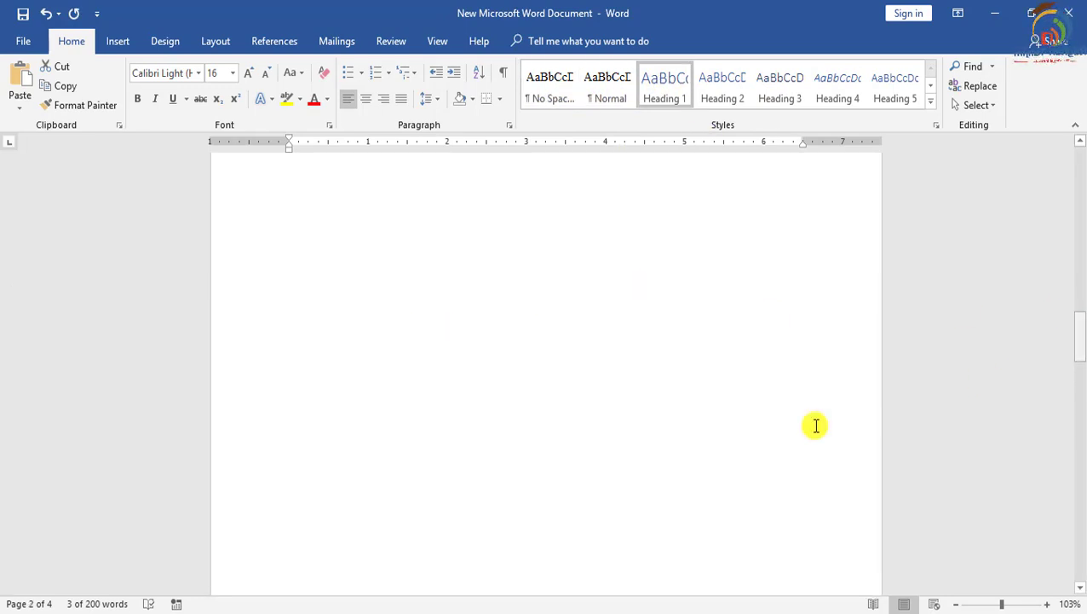
scroll(637, 309, down, 5)
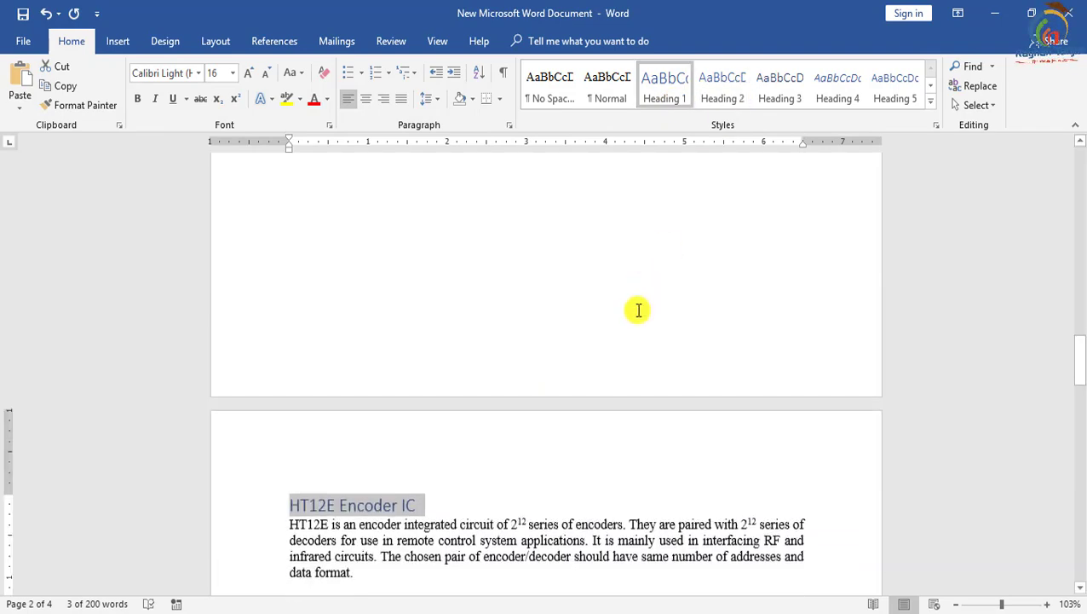
scroll(469, 396, up, 4)
scroll(881, 434, down, 2)
scroll(517, 444, down, 12)
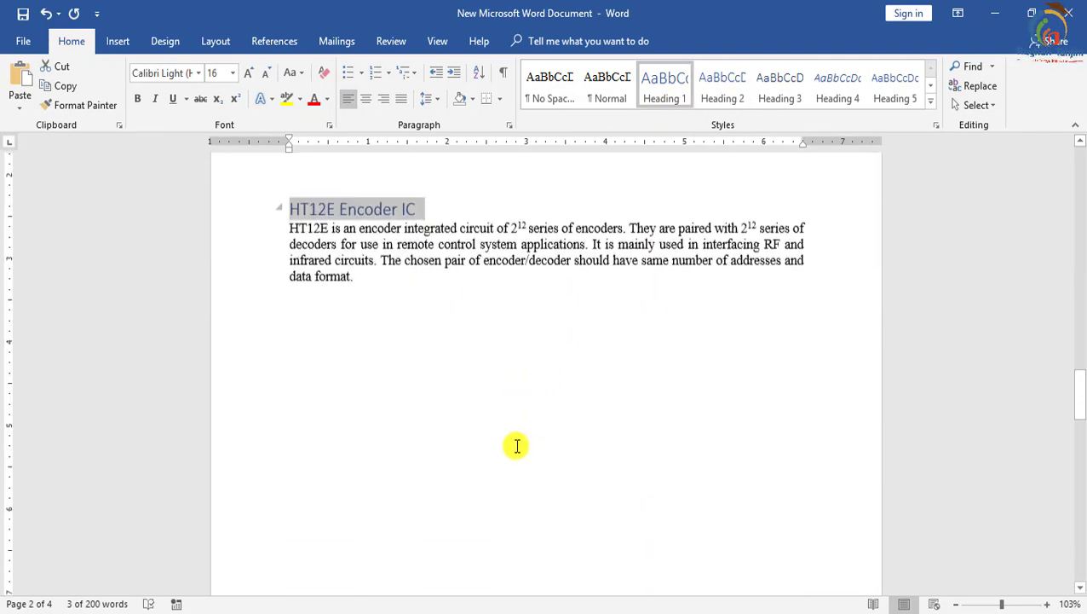
scroll(356, 396, down, 5)
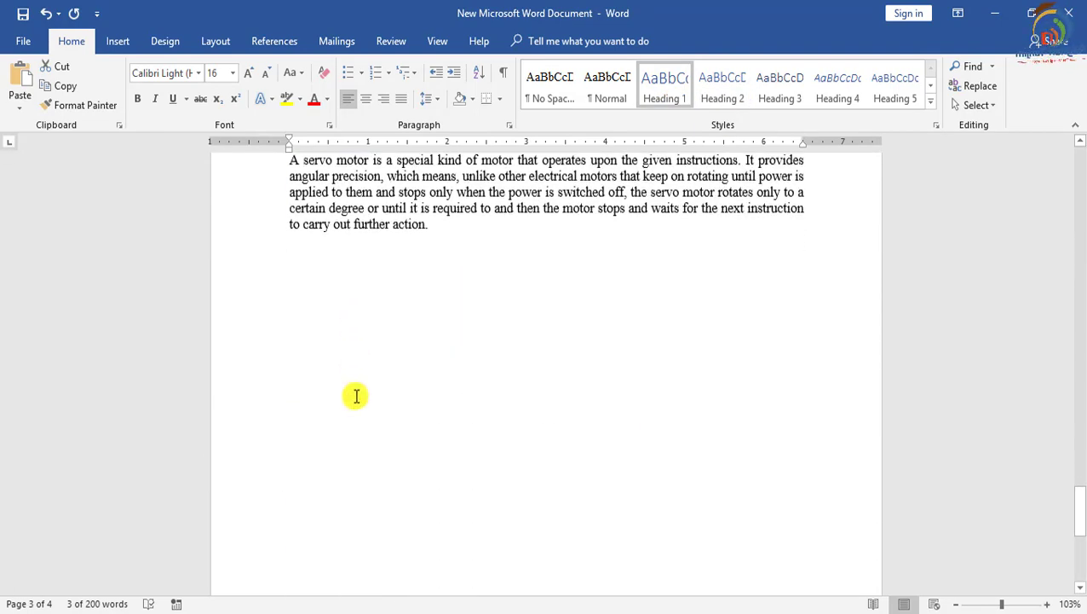
scroll(348, 348, up, 6)
scroll(411, 391, up, 12)
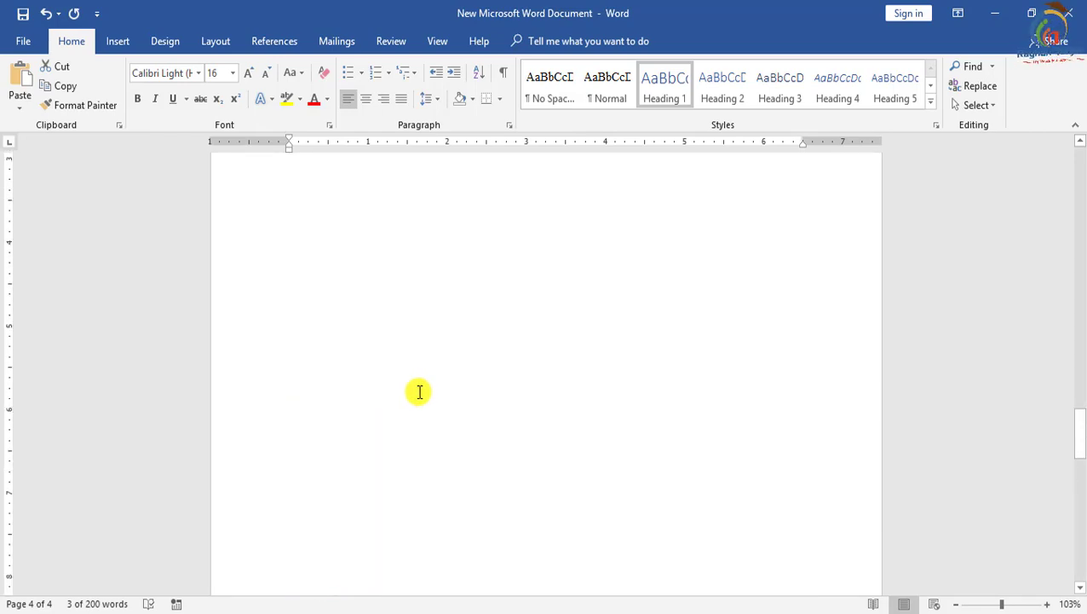
scroll(426, 390, up, 10)
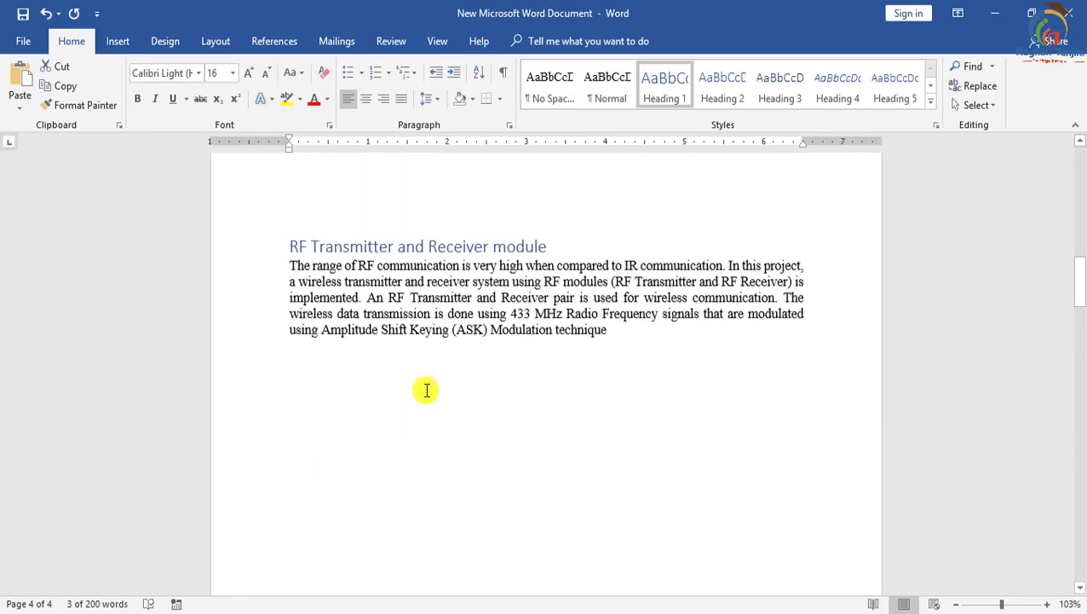
scroll(354, 369, up, 10)
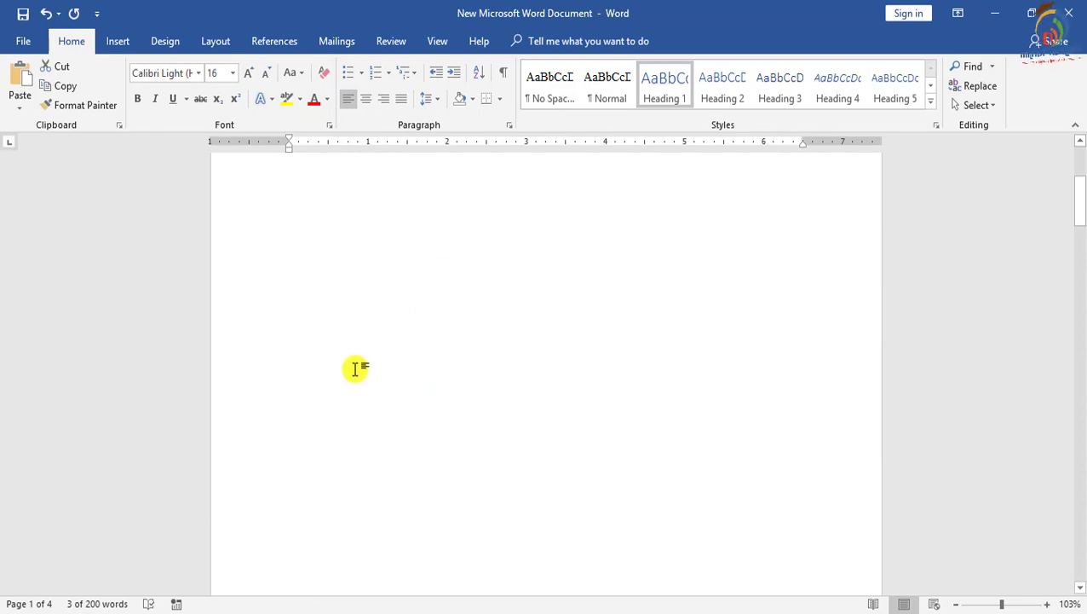
Insert Automatic Table 1 as the table of contents at the top of page 1.
click(358, 276)
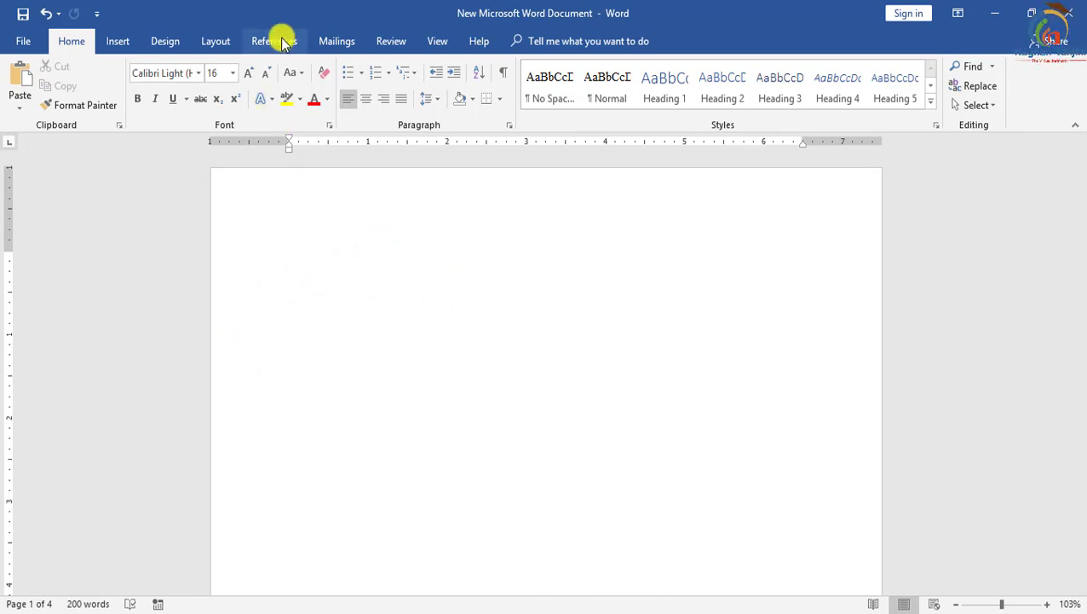
click(281, 42)
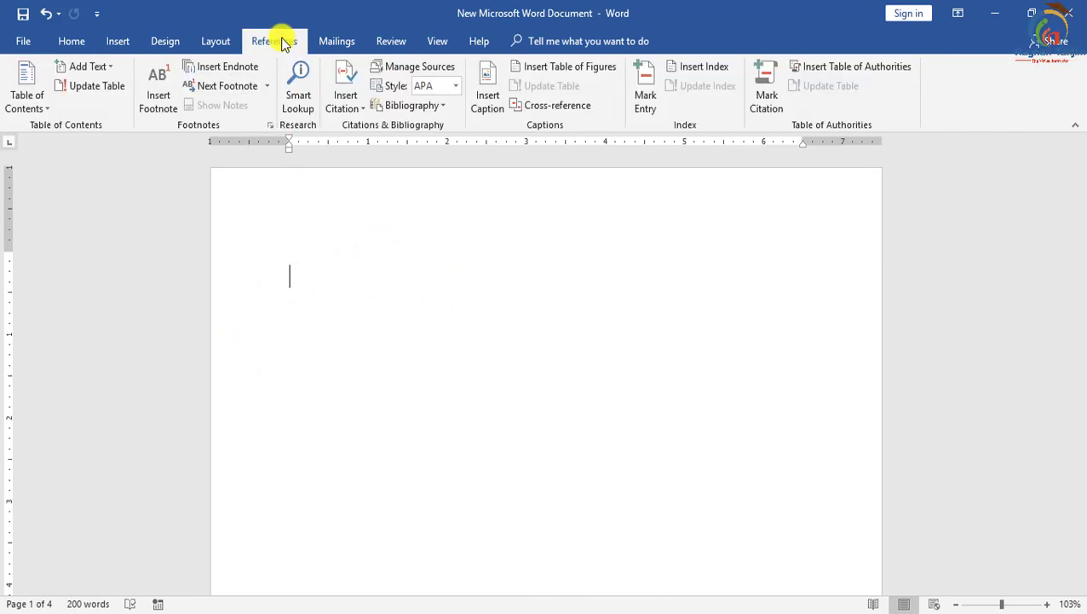
click(39, 107)
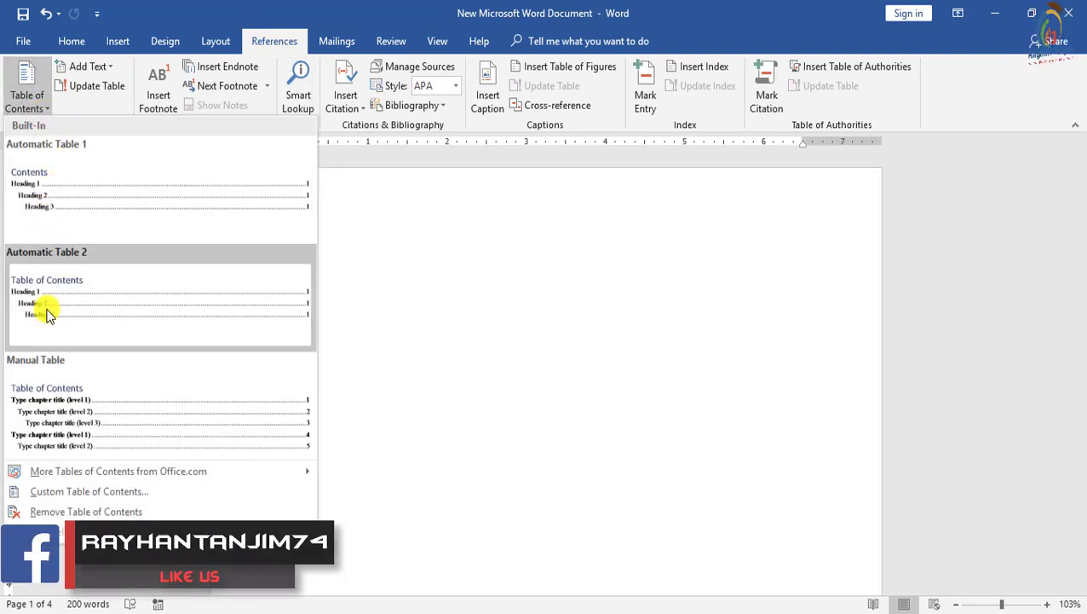
click(70, 209)
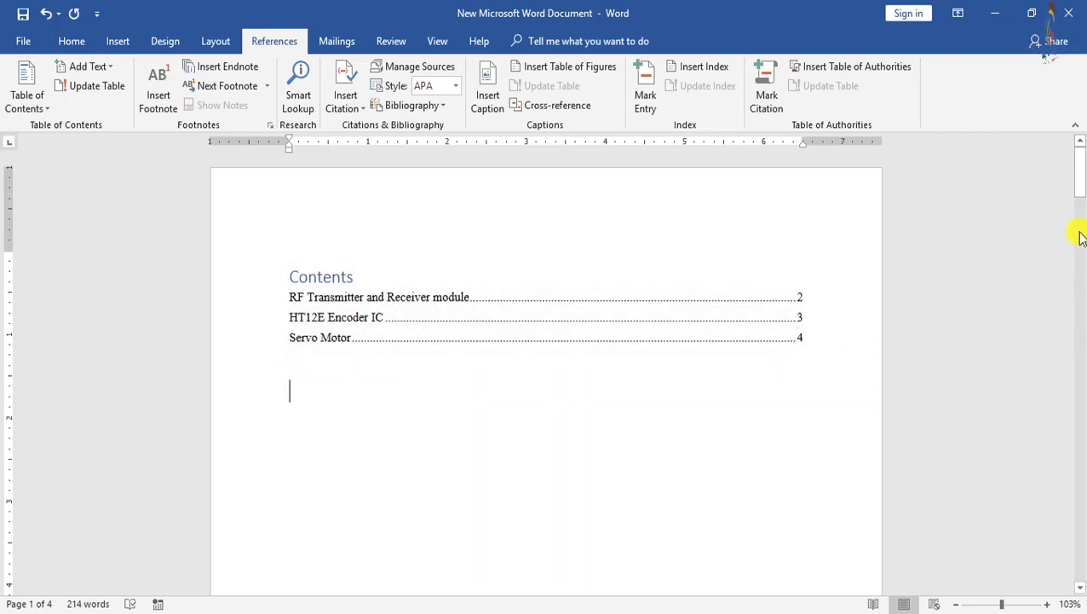
Check the document's pages and update the table of contents.
drag(1080, 186, 1082, 275)
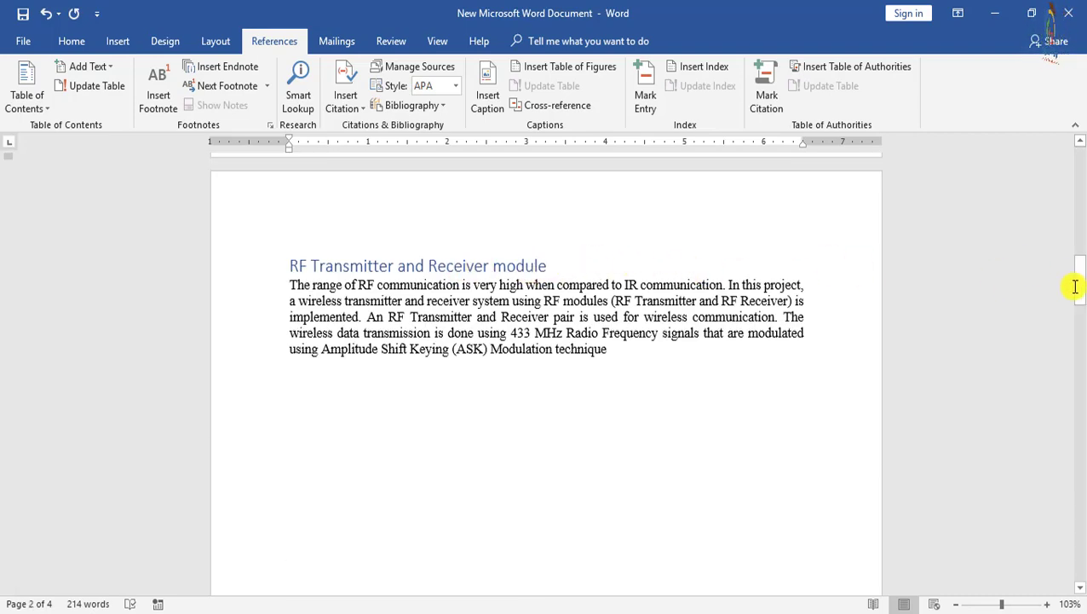
drag(1078, 287, 1080, 413)
mouse_move(1081, 358)
mouse_down()
mouse_move(1080, 553)
mouse_move(1080, 171)
mouse_up()
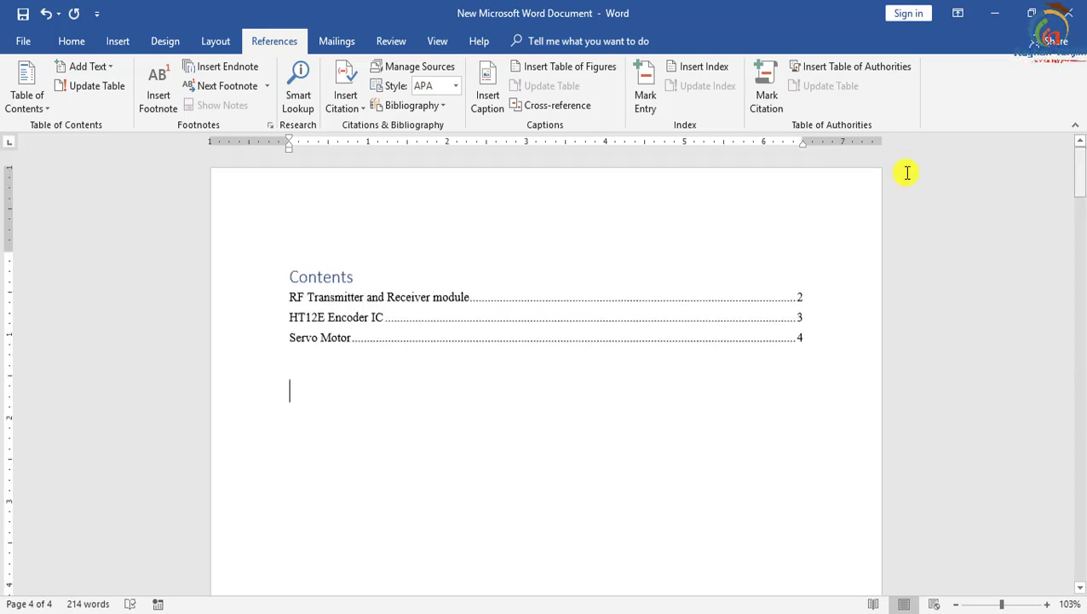
click(340, 280)
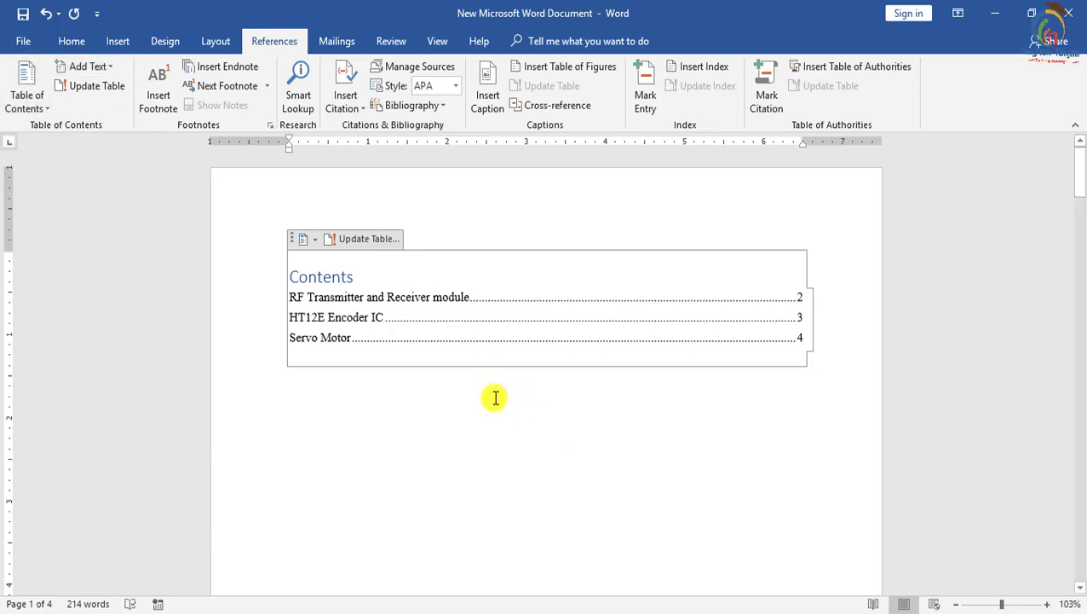
click(342, 390)
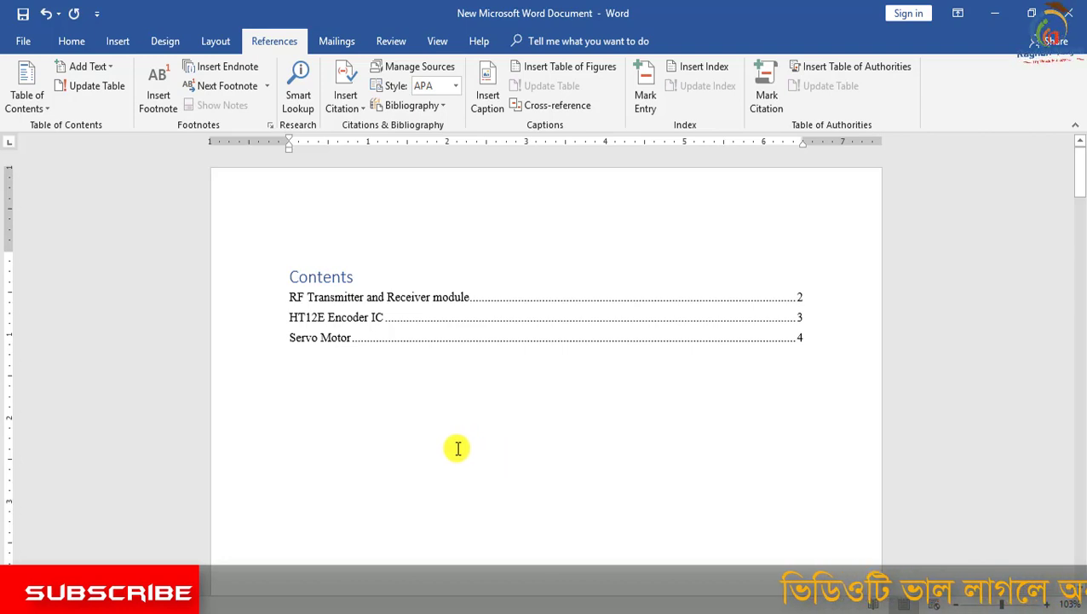
Place the cursor after 'technique' at the end of the RF paragraph on page 2.
scroll(335, 417, down, 7)
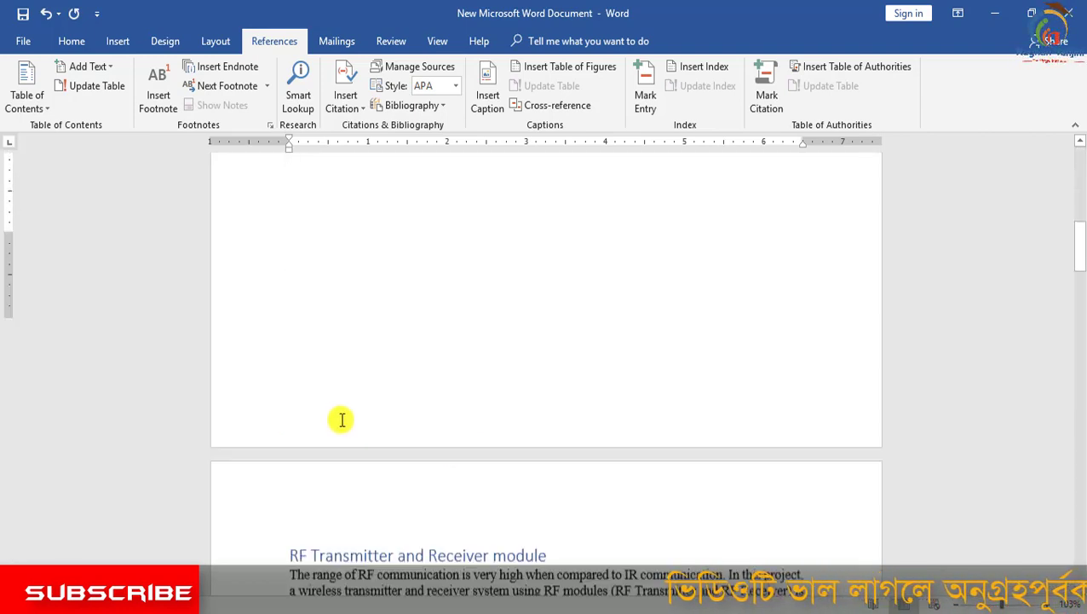
scroll(332, 419, down, 6)
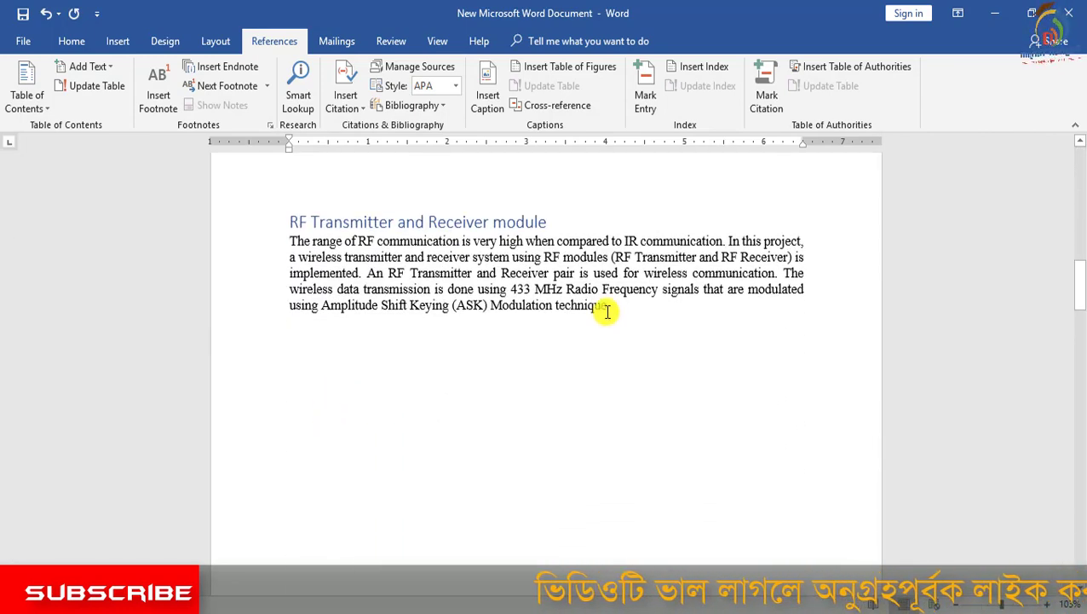
click(608, 312)
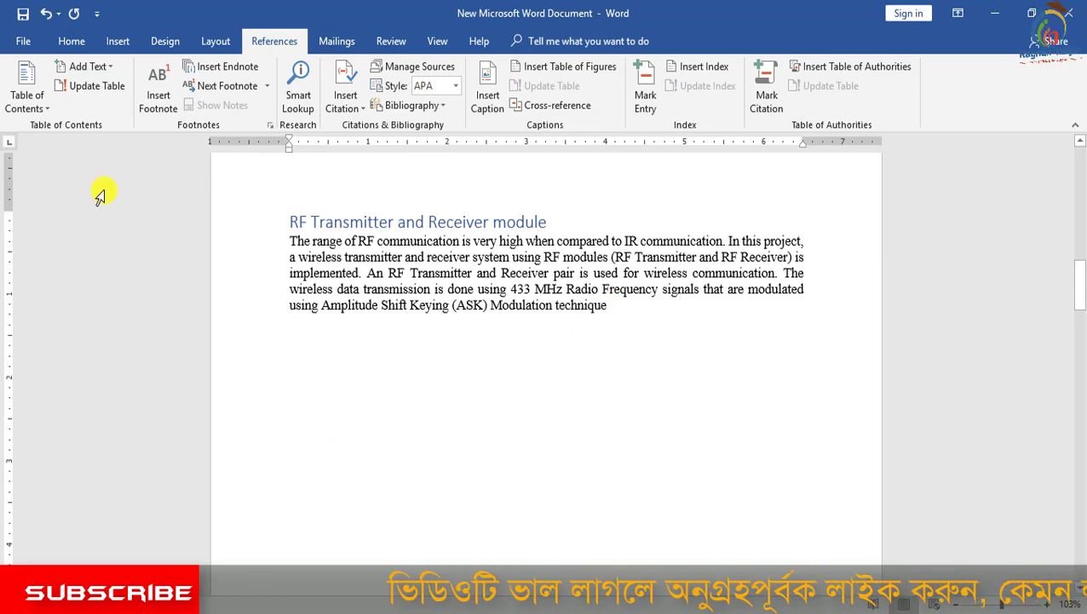
Insert footnote 1 after 'technique' reading 'This is a Good Note'.
click(159, 90)
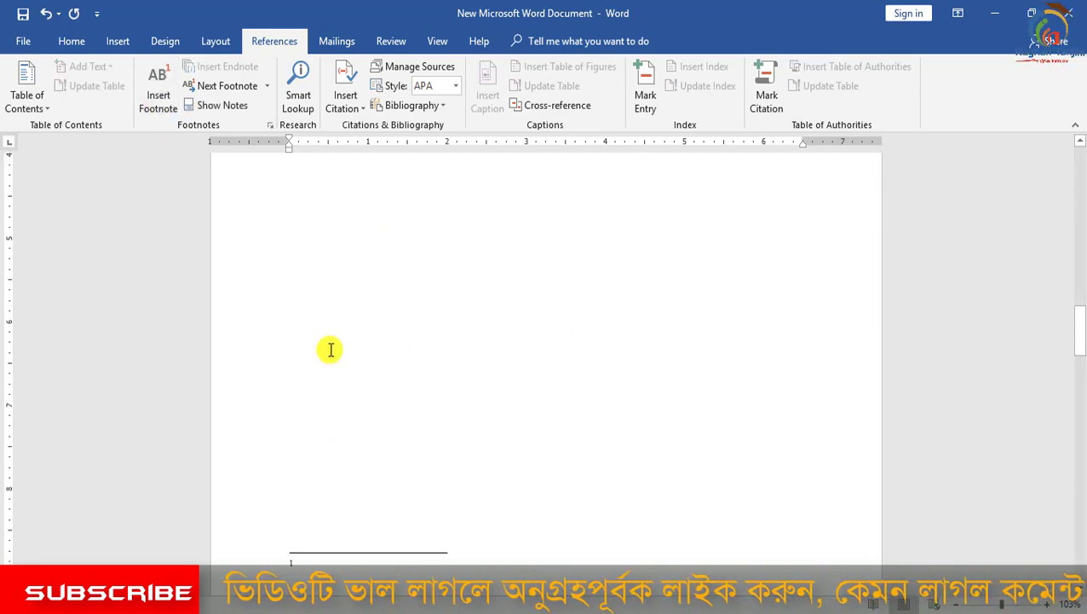
scroll(306, 541, down, 1)
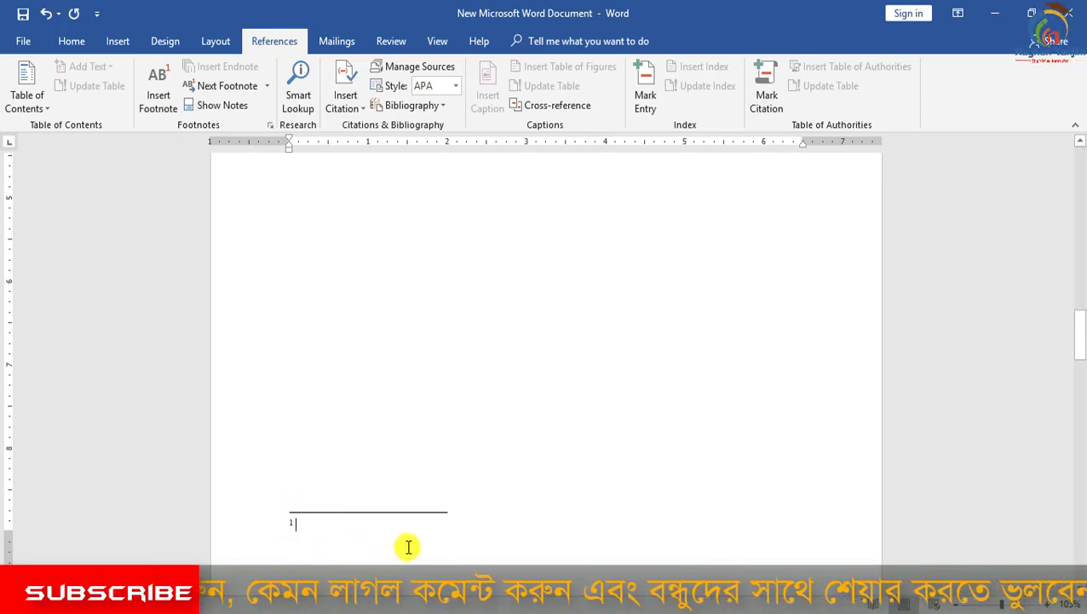
text(This is a Good Note)
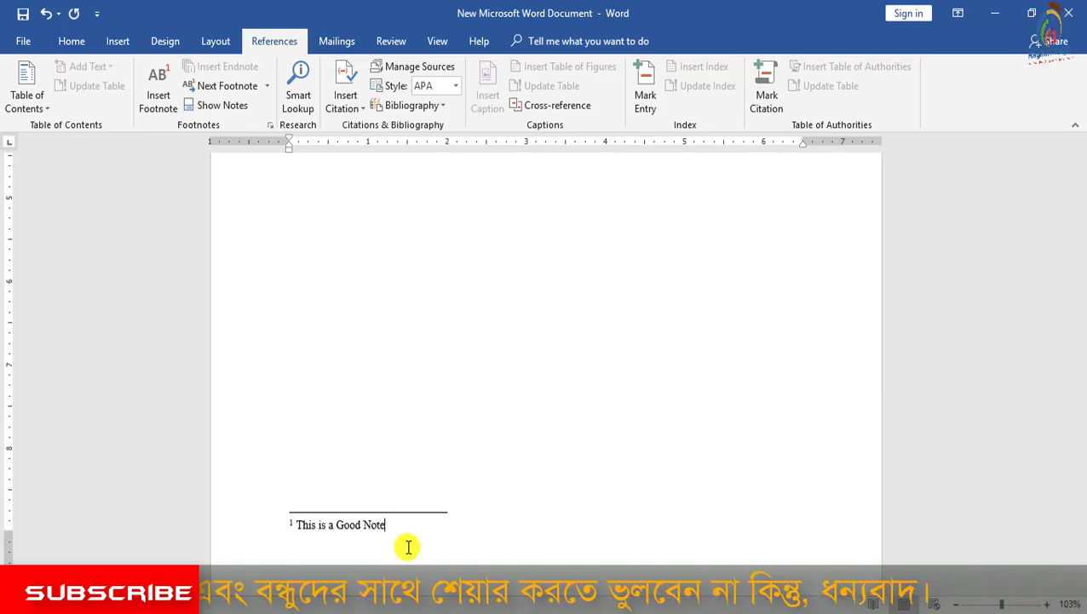
click(486, 456)
scroll(520, 426, up, 3)
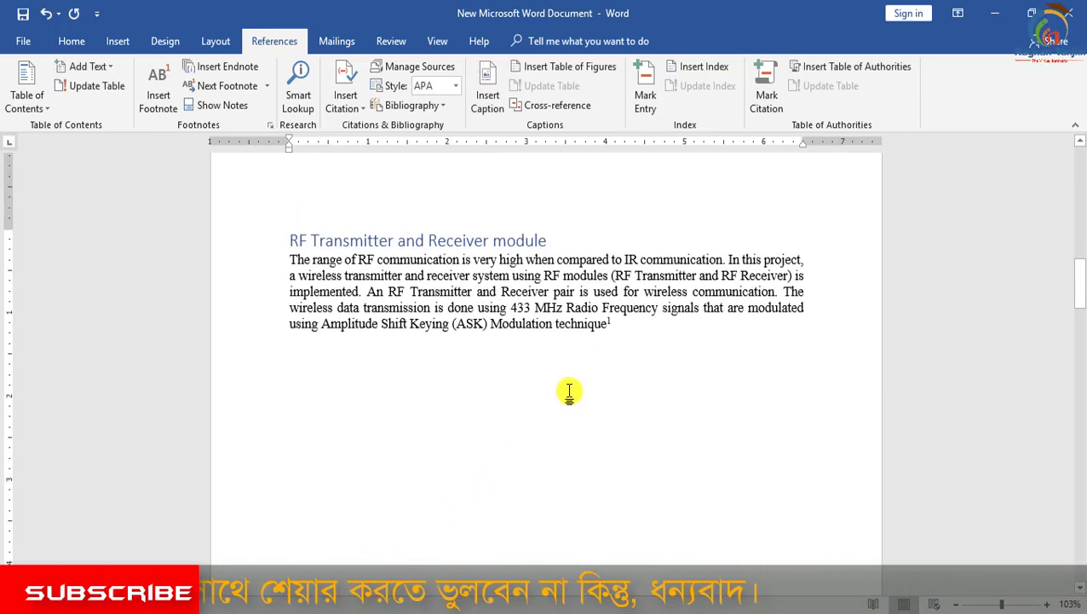
mouse_move(616, 322)
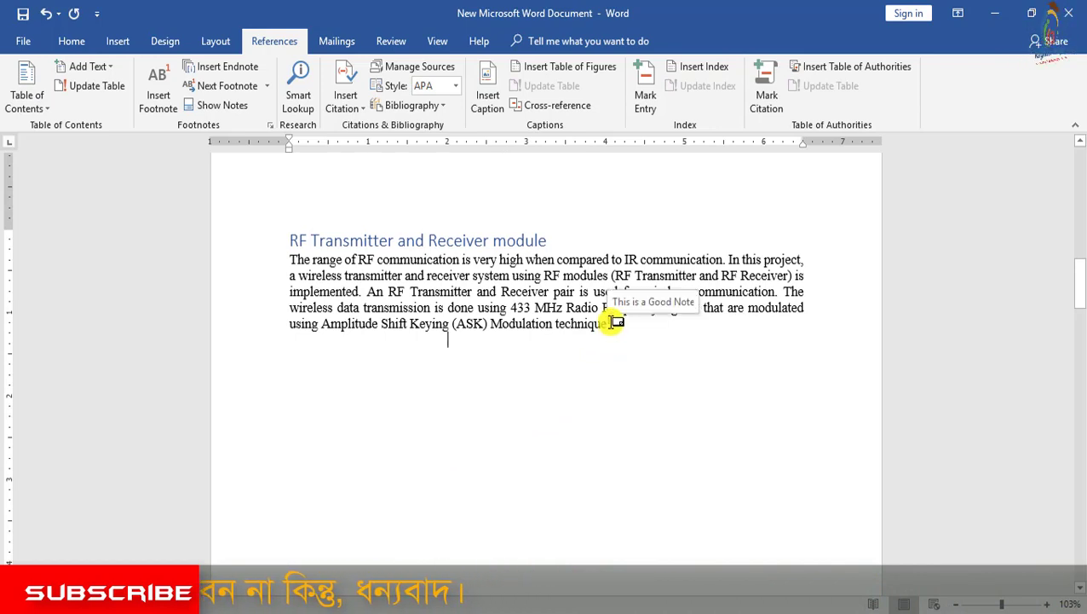
scroll(473, 389, down, 10)
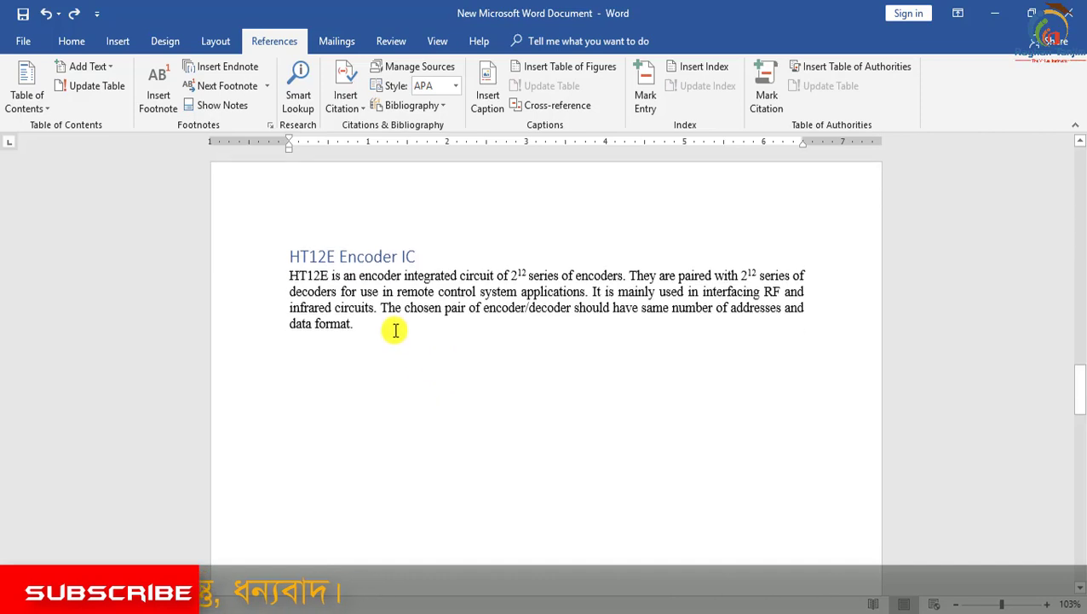
Add an endnote after 'data format.', then select the whole Servo Motor paragraph.
click(395, 342)
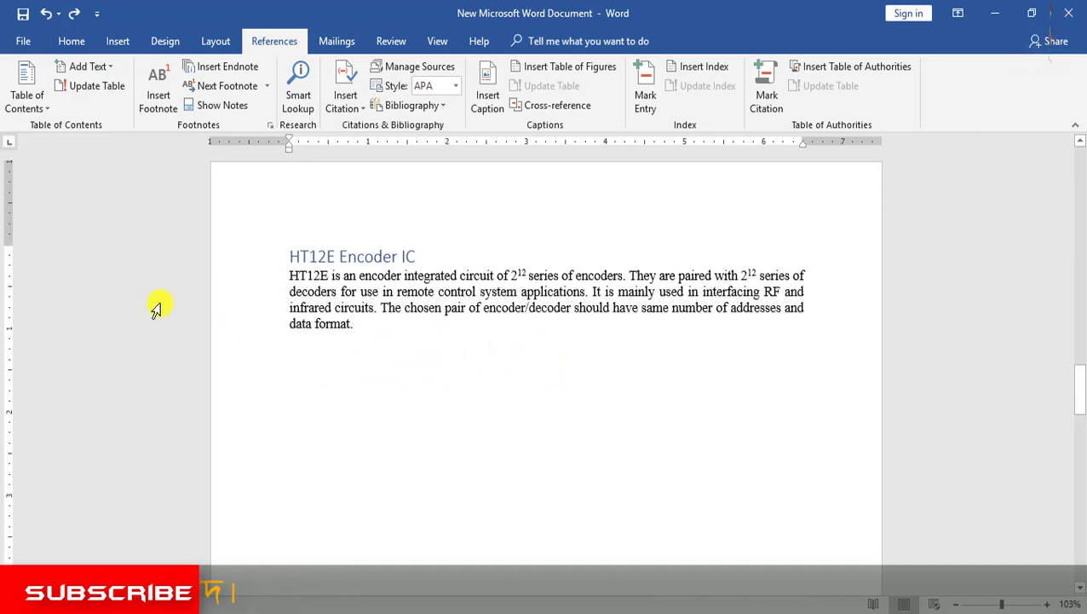
click(226, 71)
scroll(482, 373, up, 3)
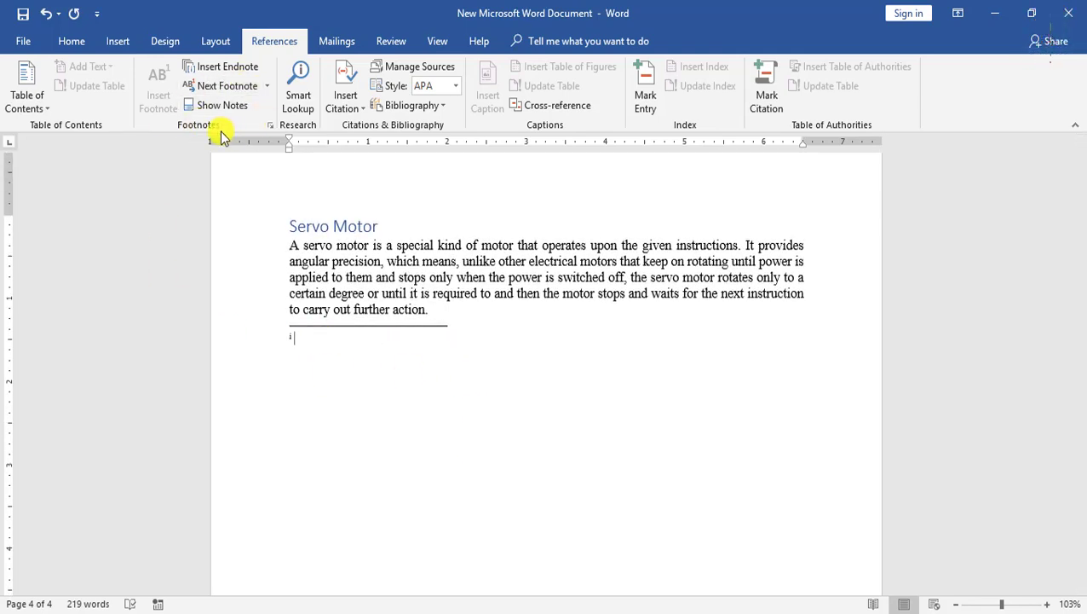
click(347, 328)
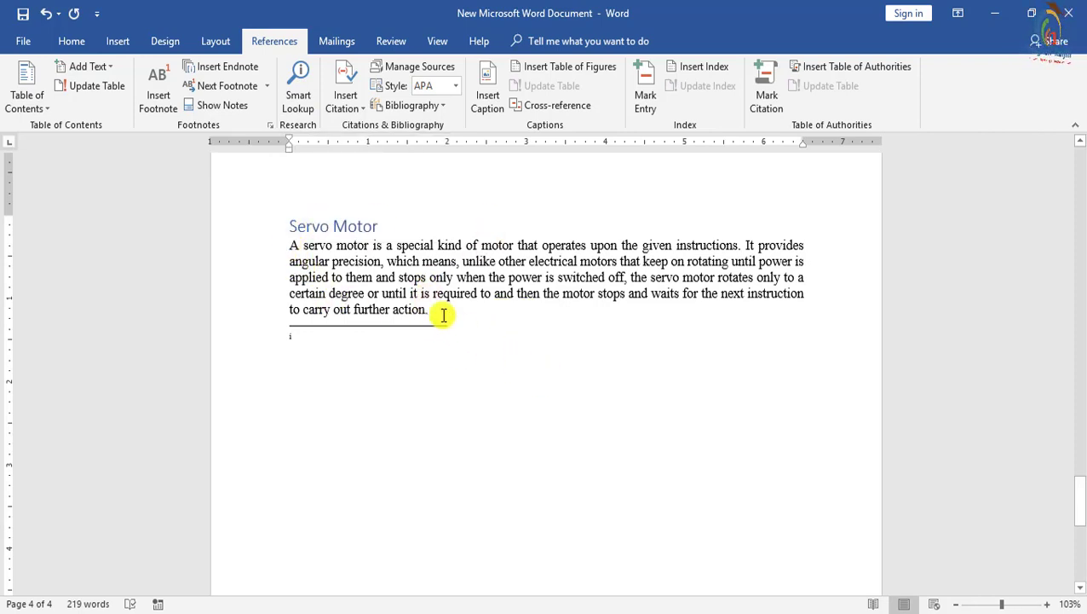
drag(441, 311, 286, 246)
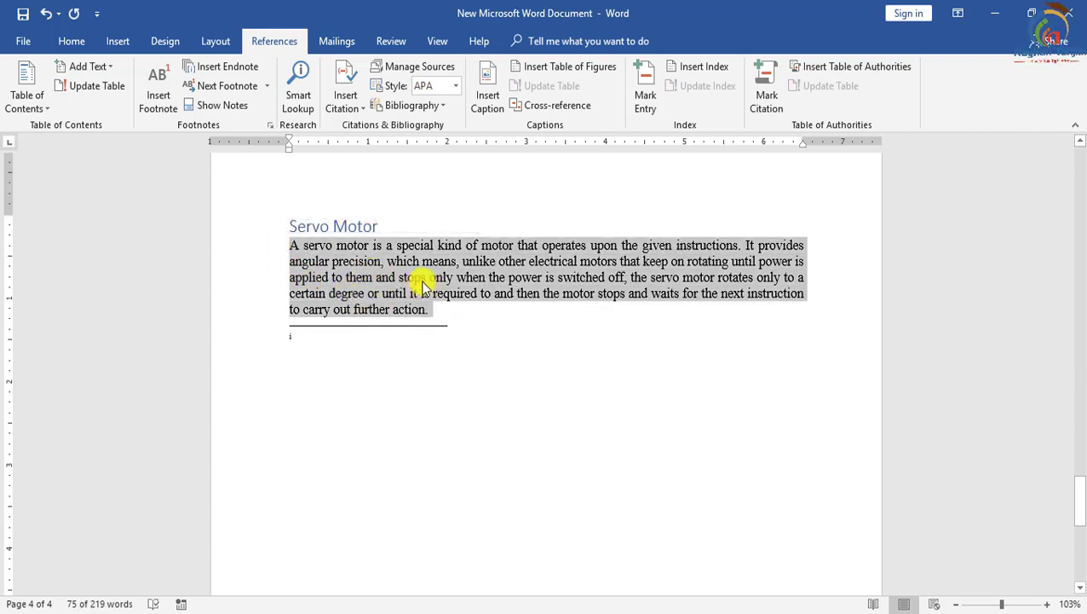
Run Smart Lookup on the Servo Motor paragraph, then place the cursor on the empty line.
click(298, 86)
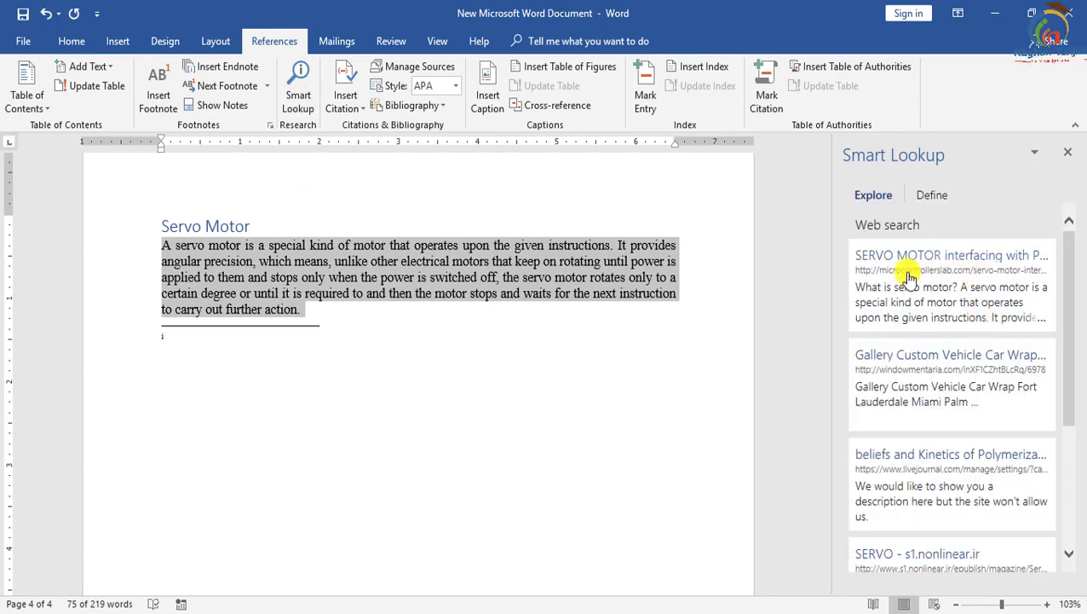
scroll(985, 413, down, 3)
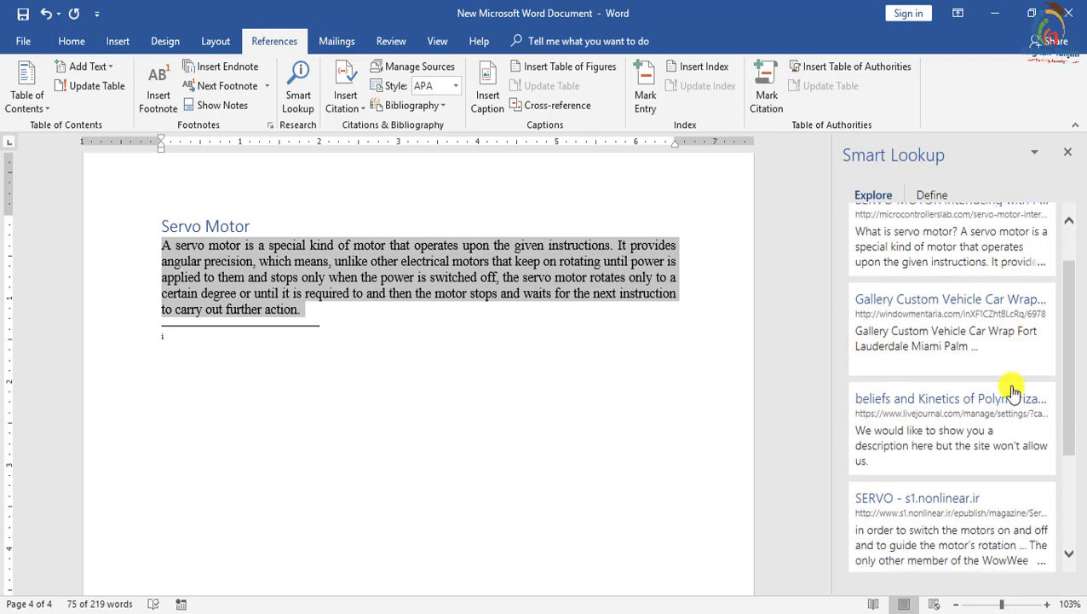
scroll(929, 460, down, 3)
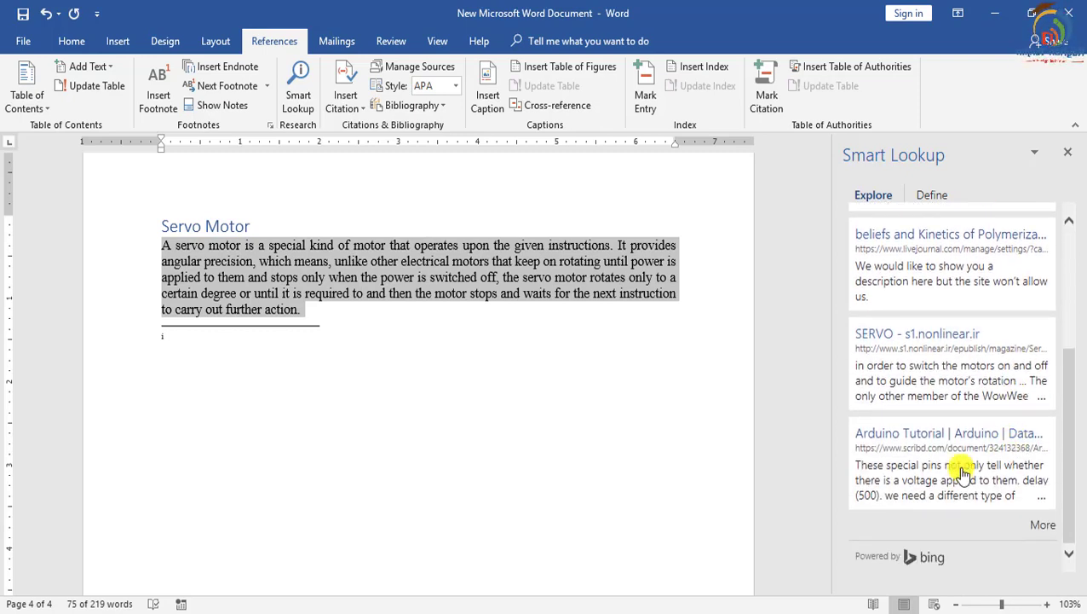
scroll(938, 456, up, 8)
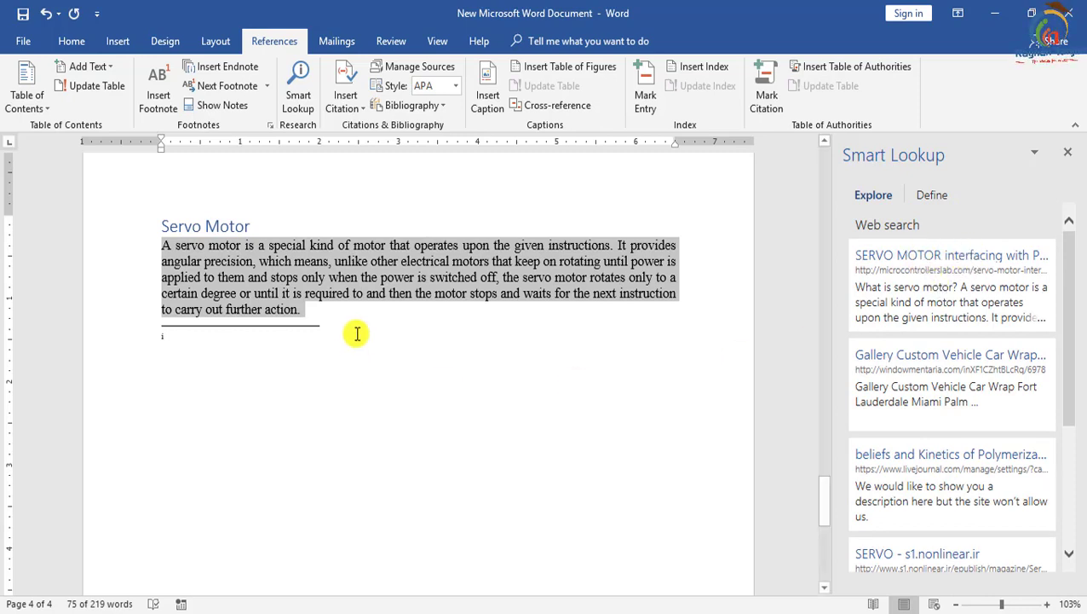
scroll(381, 366, up, 2)
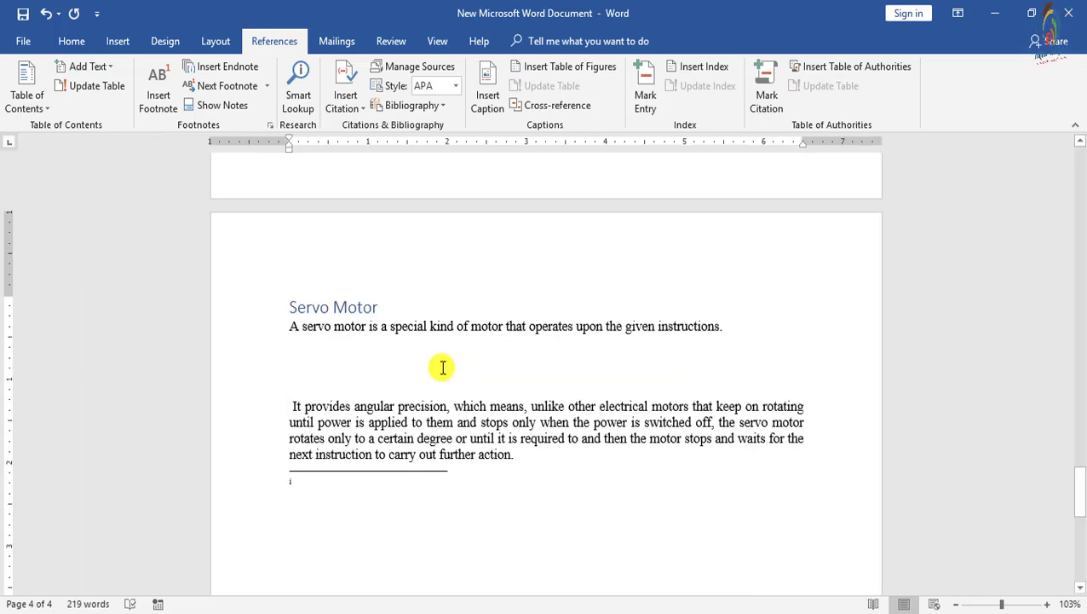
click(443, 368)
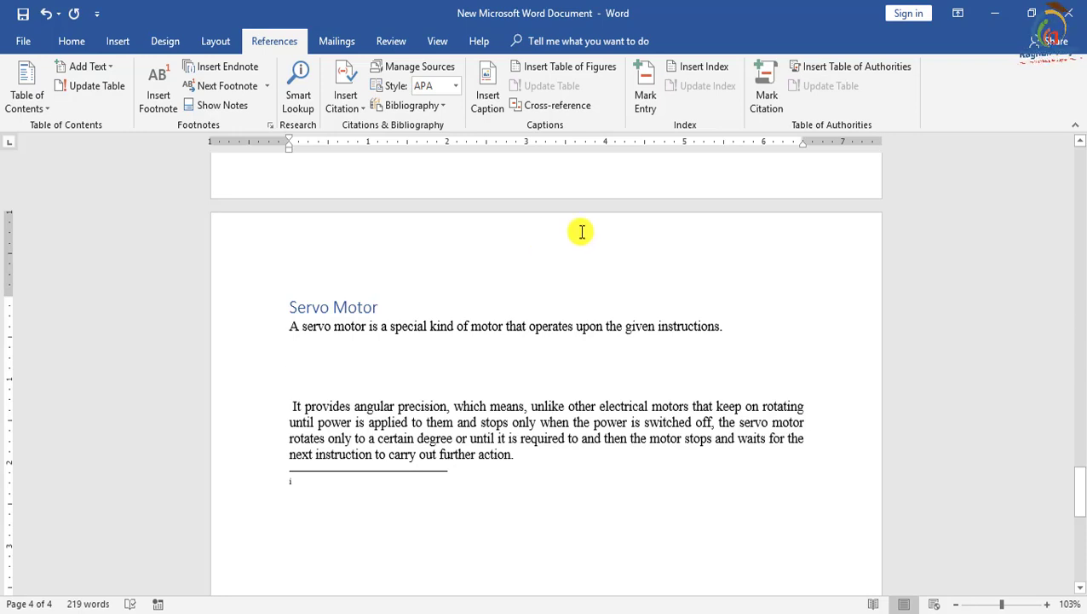
drag(735, 324, 281, 330)
click(321, 369)
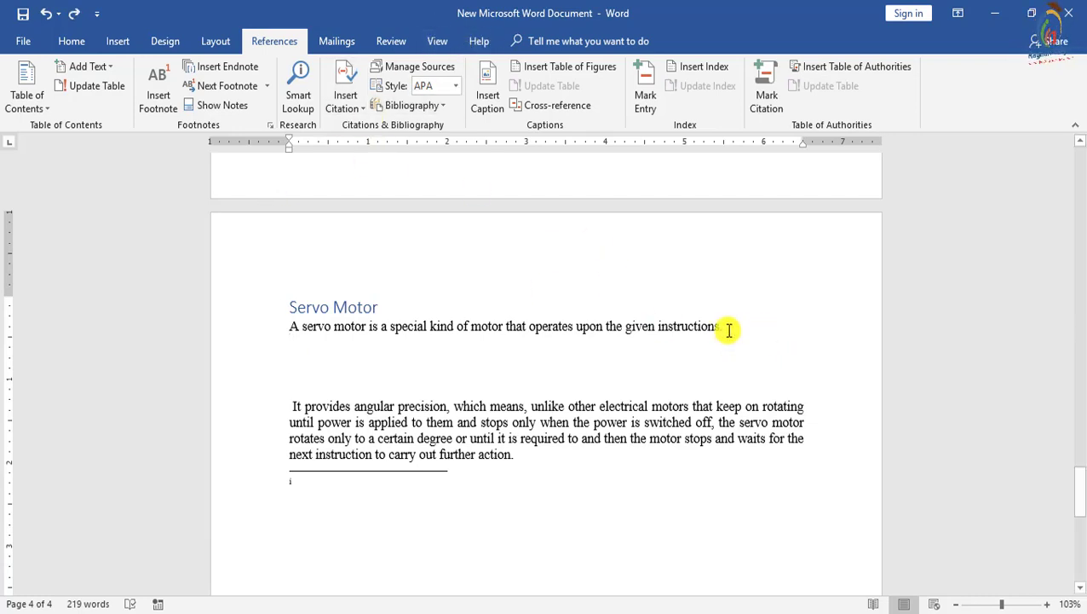
click(725, 327)
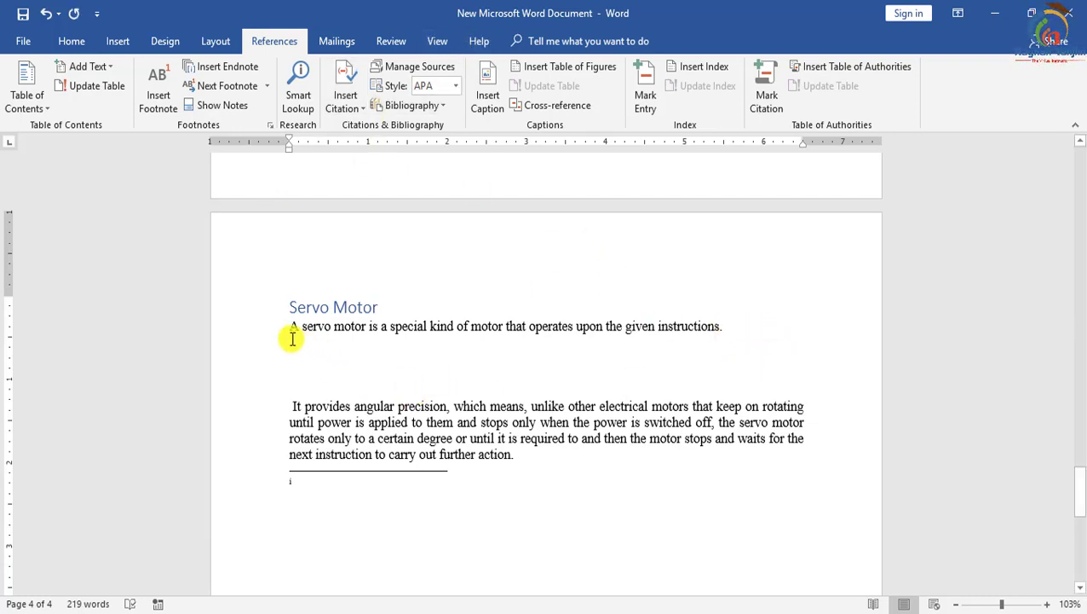
drag(290, 327, 675, 367)
click(675, 367)
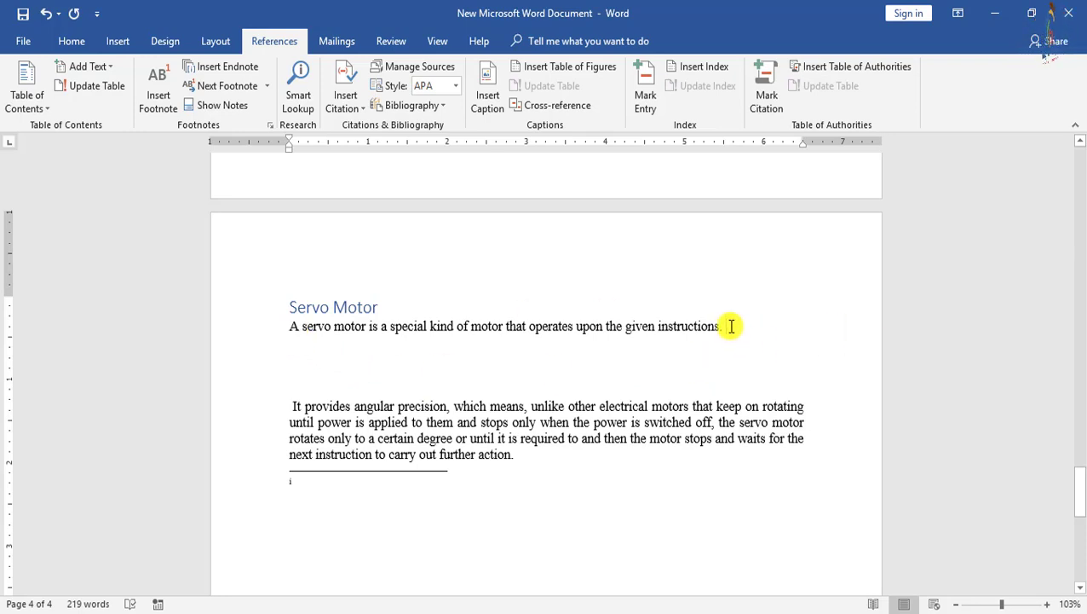
Start a new citation source with Book as the source type.
click(345, 103)
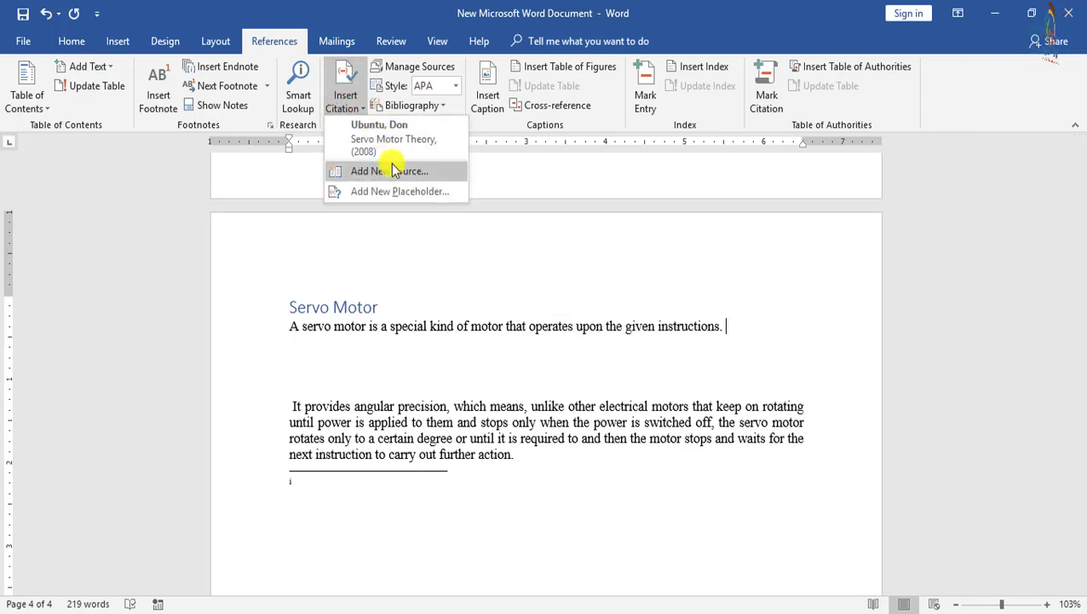
click(373, 181)
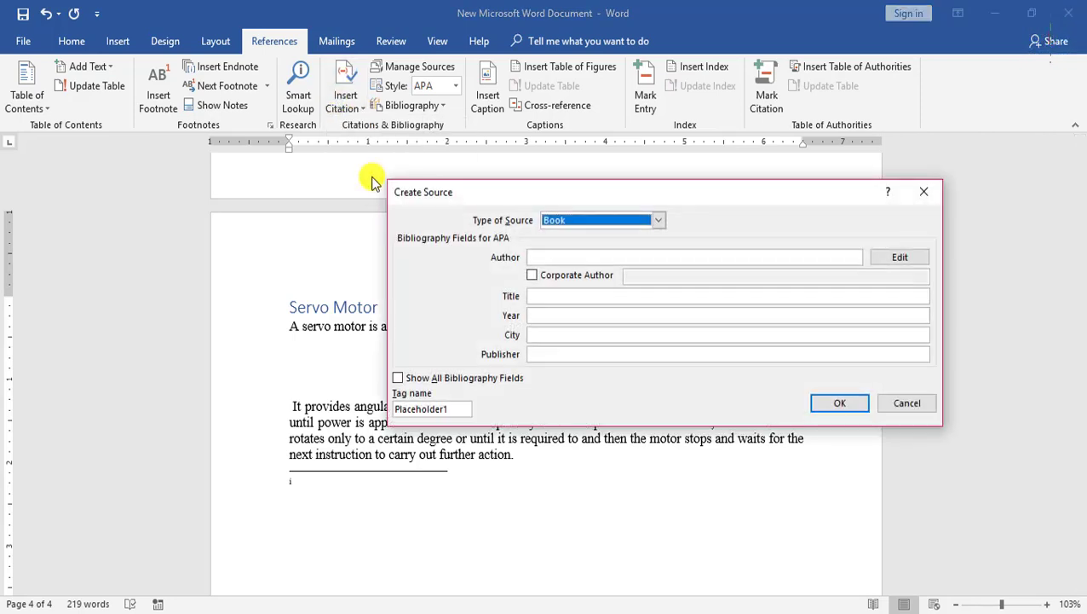
click(630, 223)
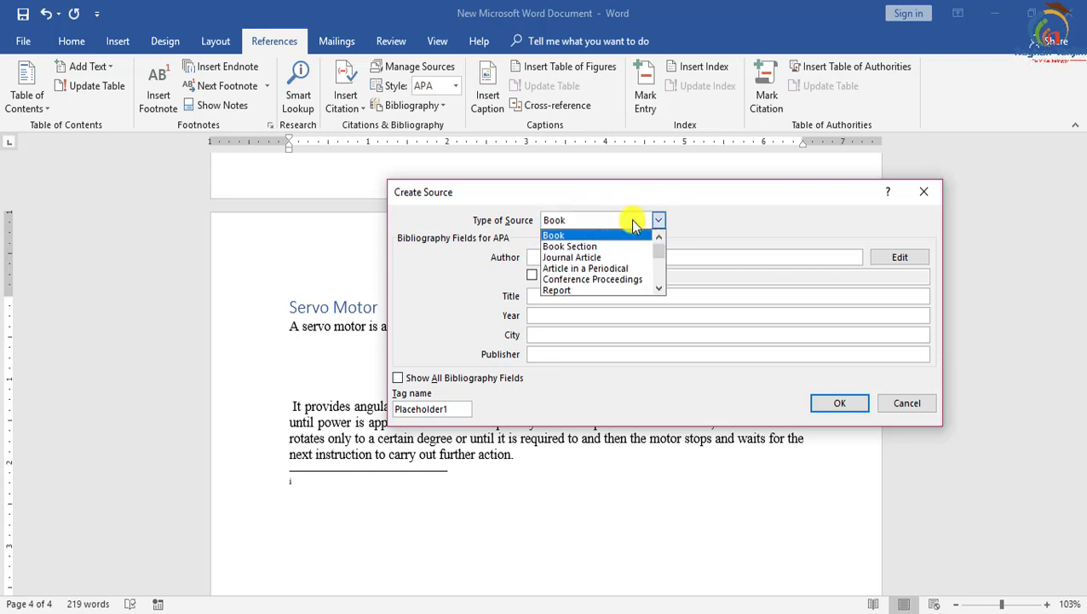
click(632, 220)
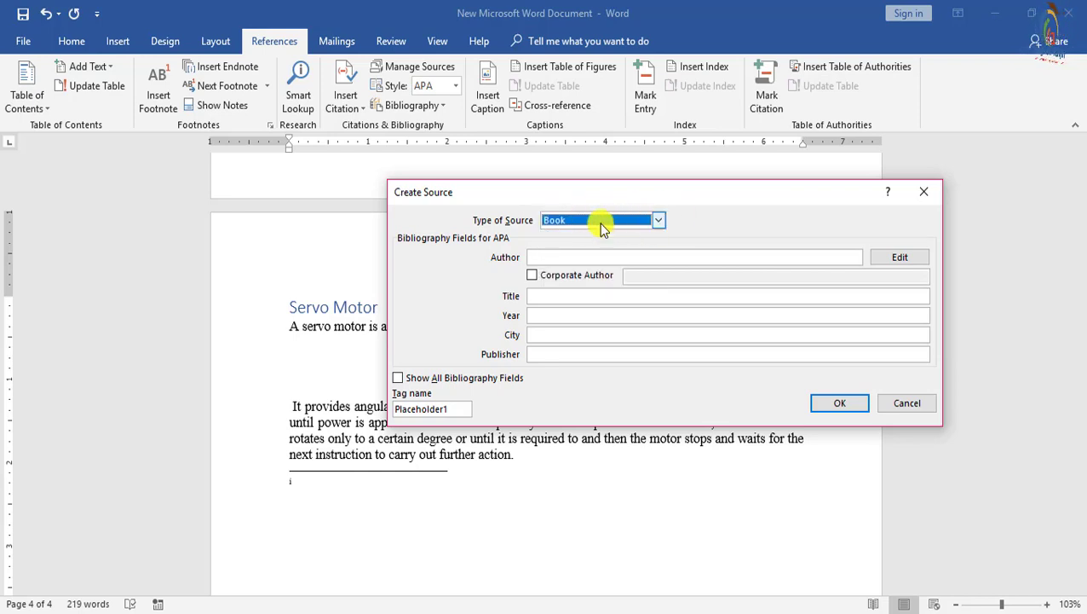
click(605, 222)
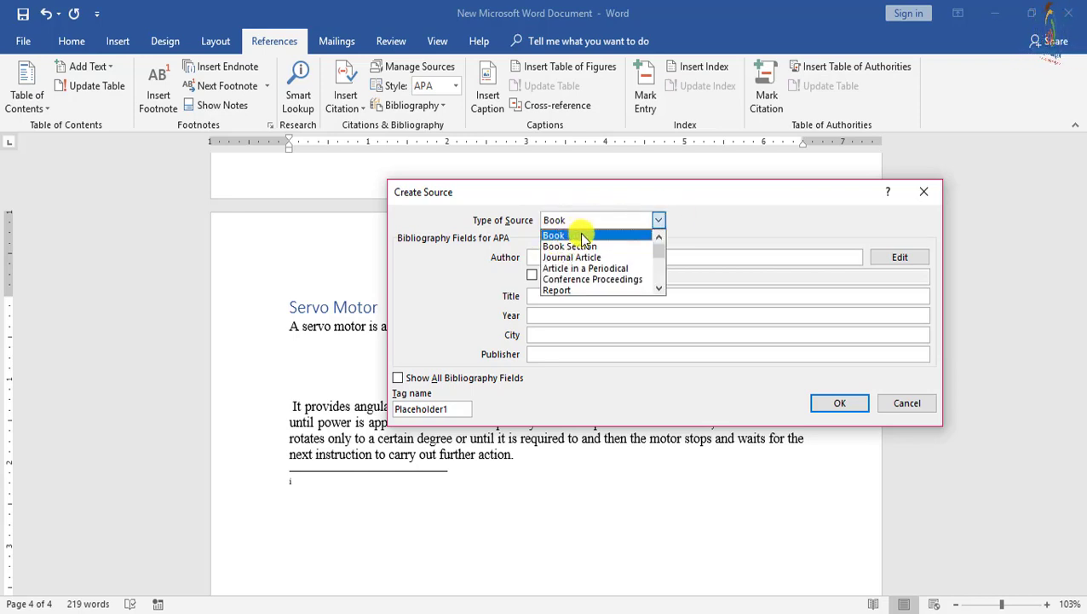
click(574, 237)
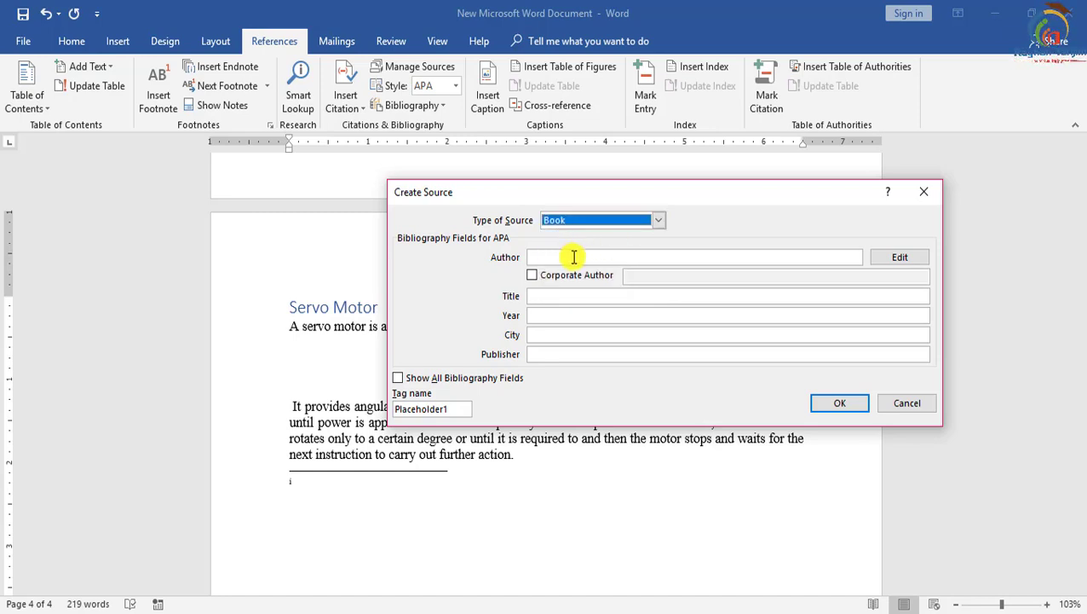
Fill in the author, title 'Servo motor theory', 2009, California and 'U T publication', and insert the citation.
click(686, 255)
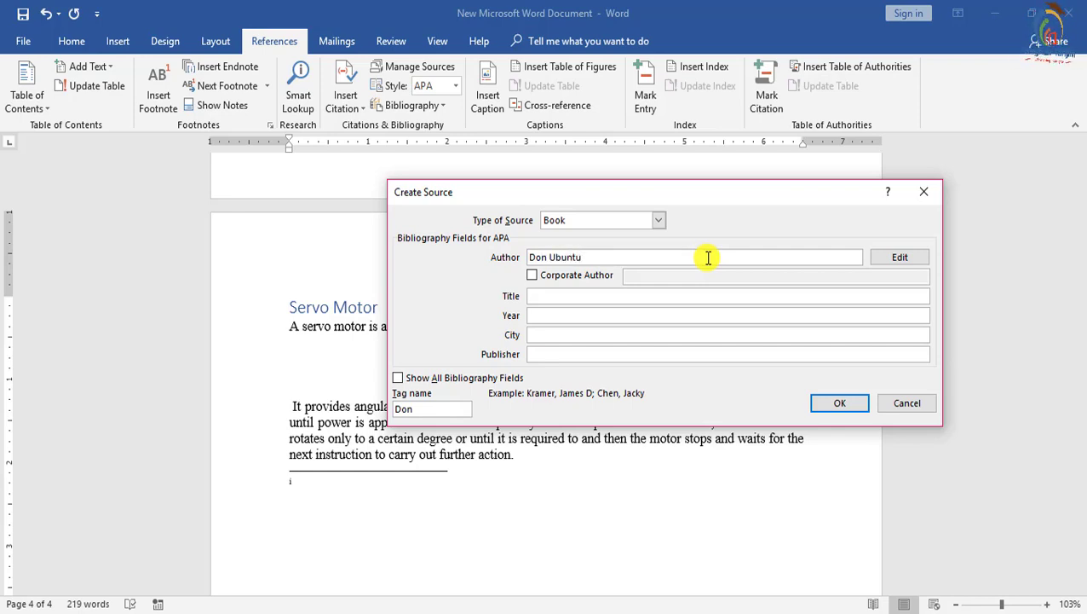
click(656, 297)
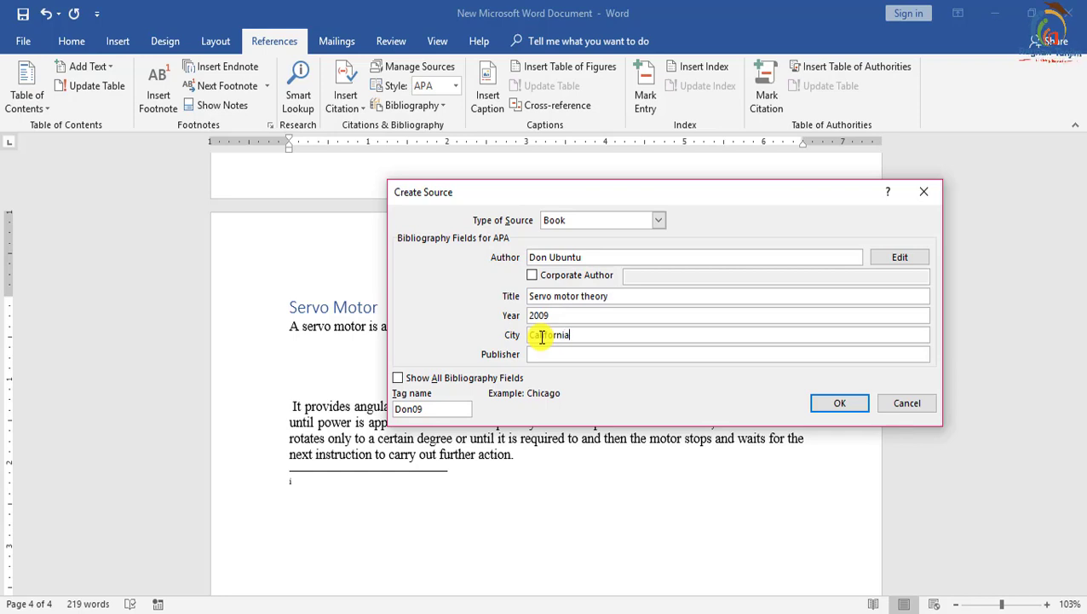
click(557, 354)
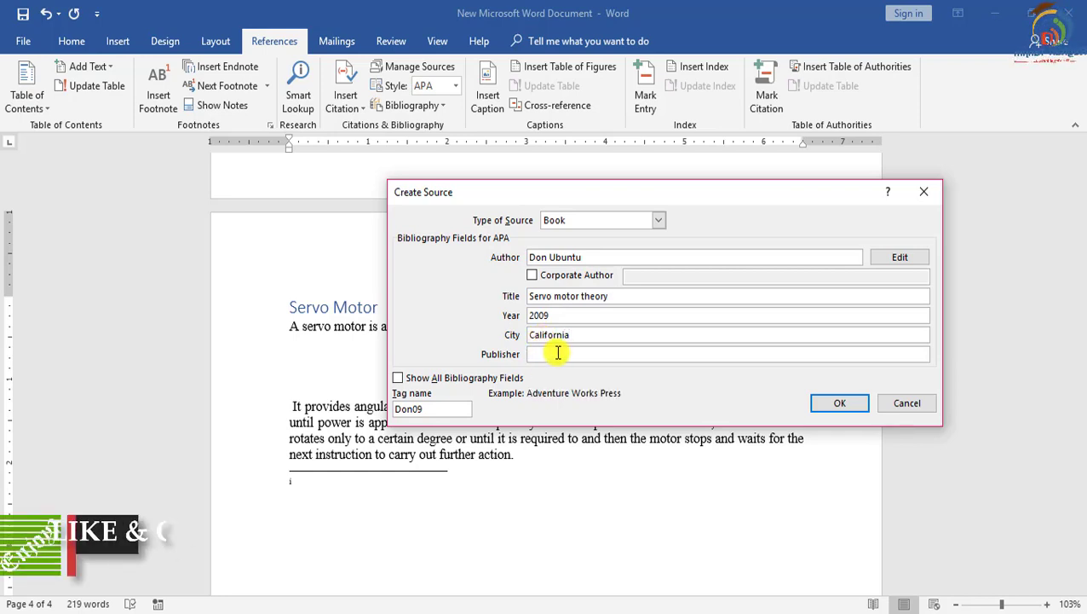
text(U T p)
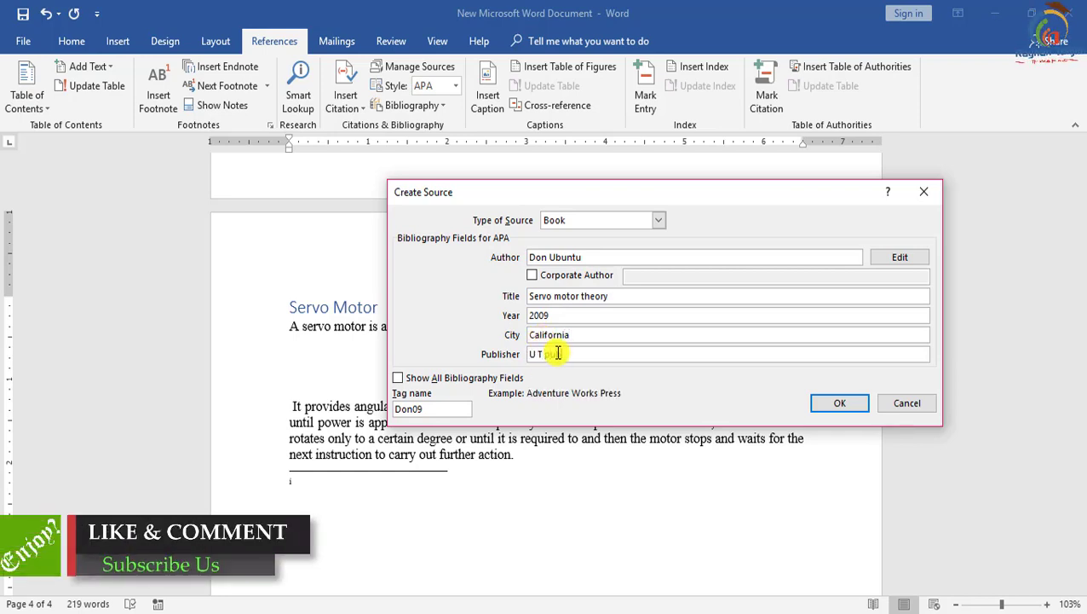
text(ublication)
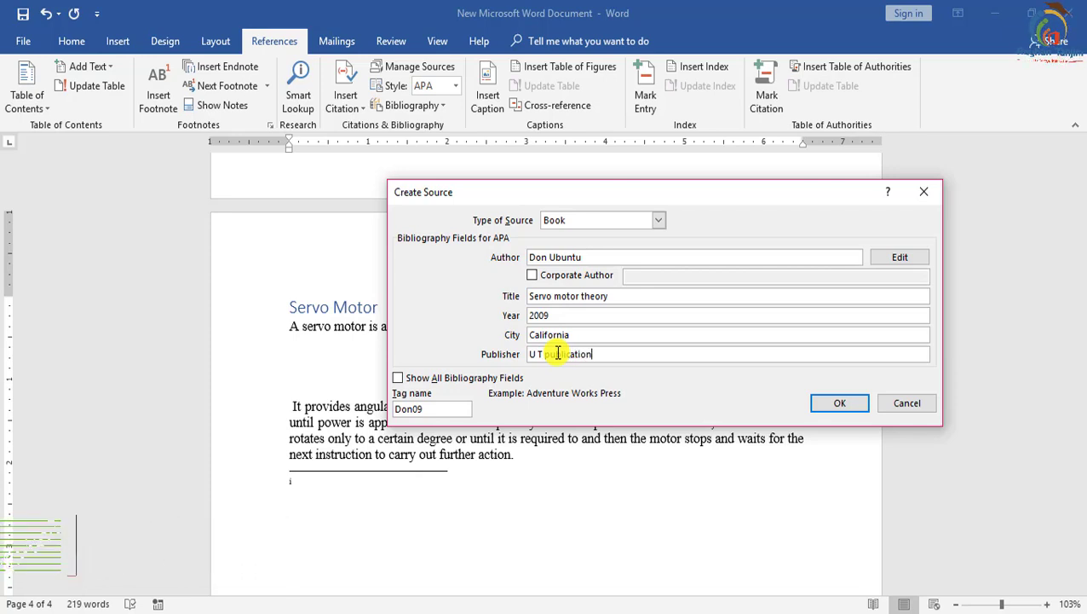
click(834, 404)
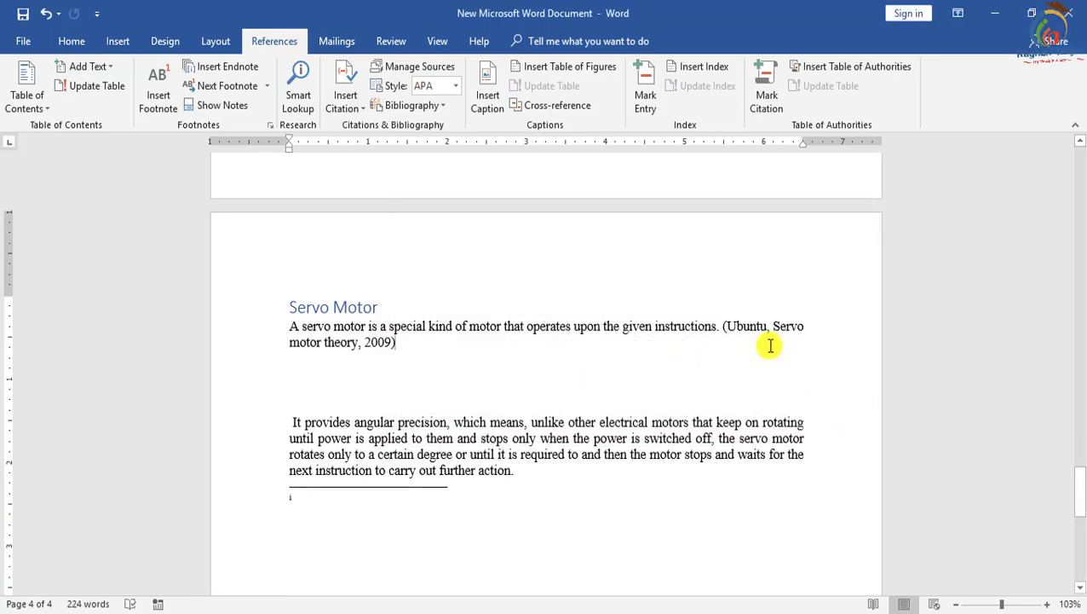
Place the insertion point on the empty line below endnote i on the Servo Motor page.
click(729, 326)
click(520, 372)
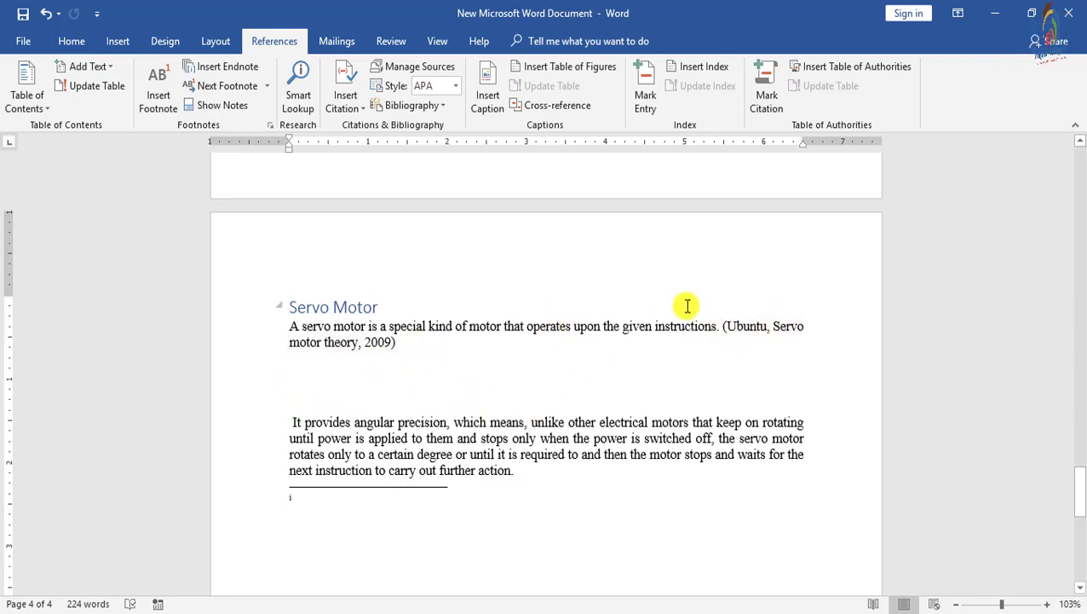
scroll(619, 272, down, 3)
click(704, 390)
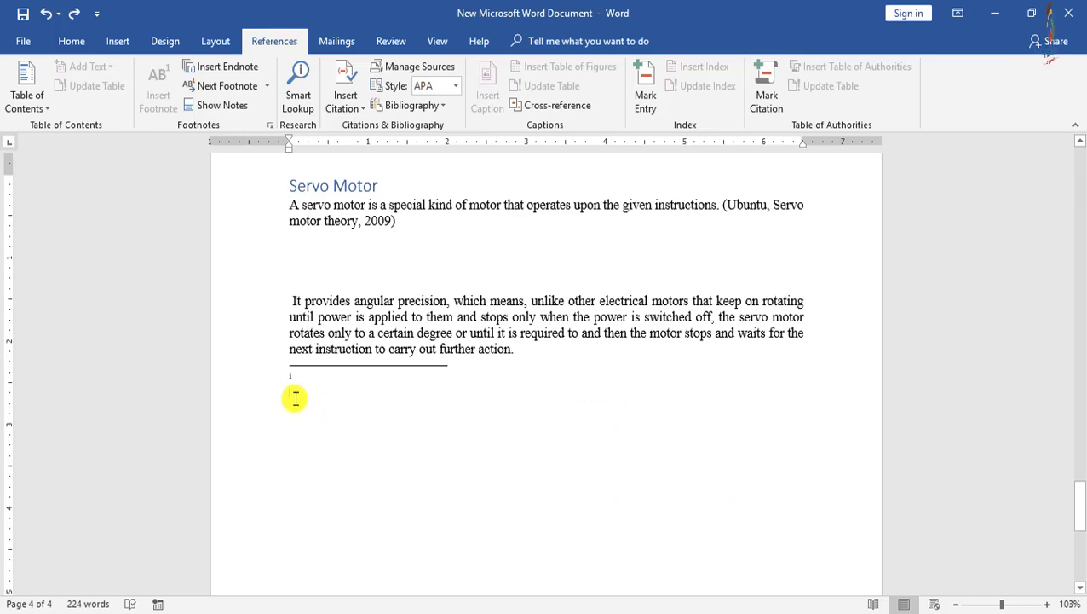
Insert a bibliography below endnote i listing the book Servo motor theory.
click(412, 105)
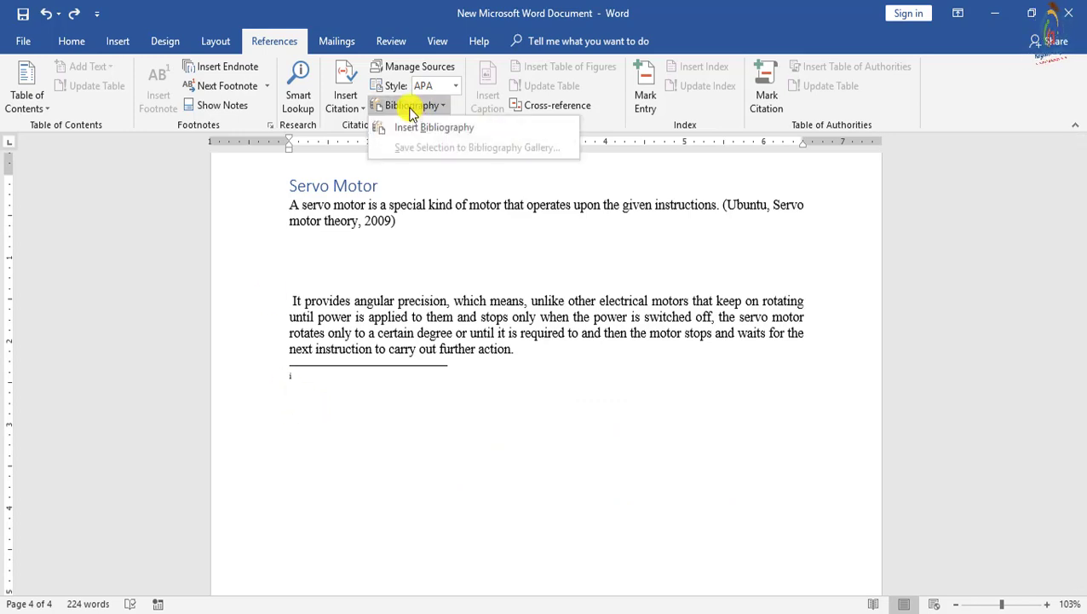
click(418, 128)
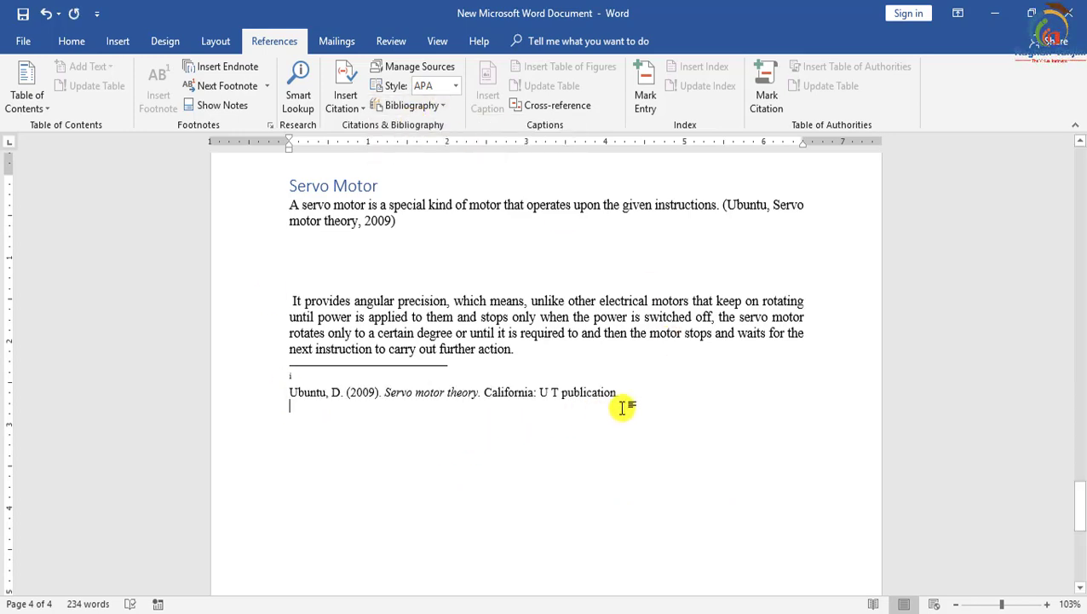
click(578, 393)
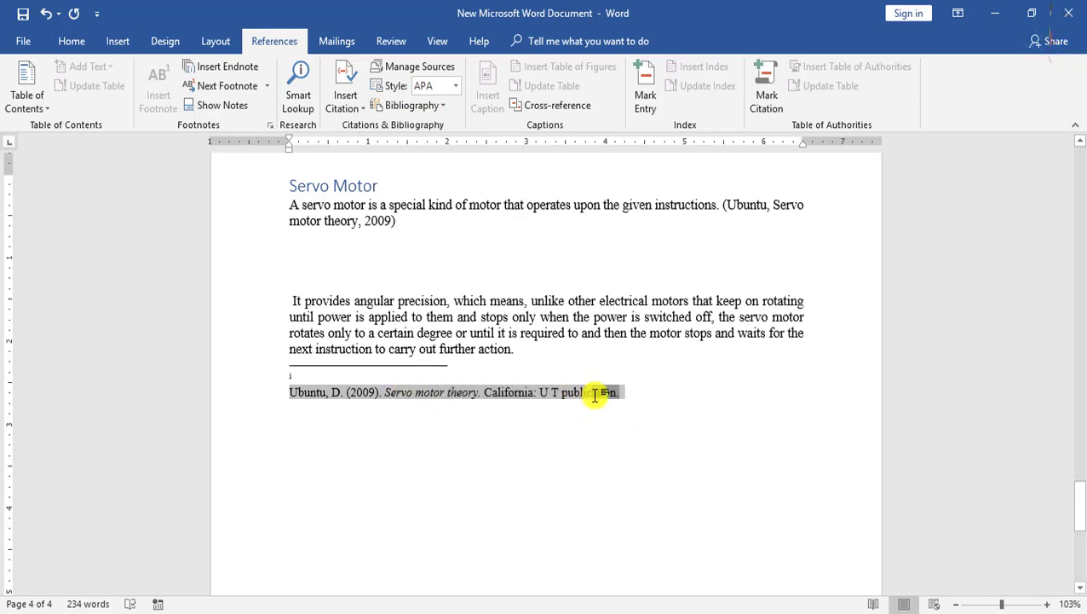
Review the stored sources in Manage Sources without changes, then go to the citation styles.
click(411, 67)
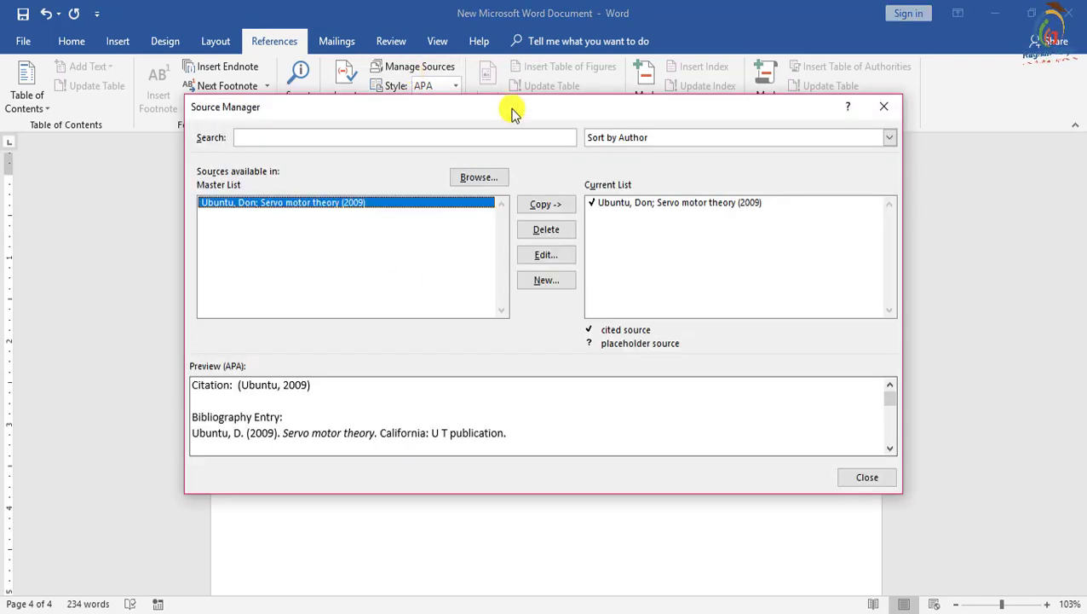
click(880, 112)
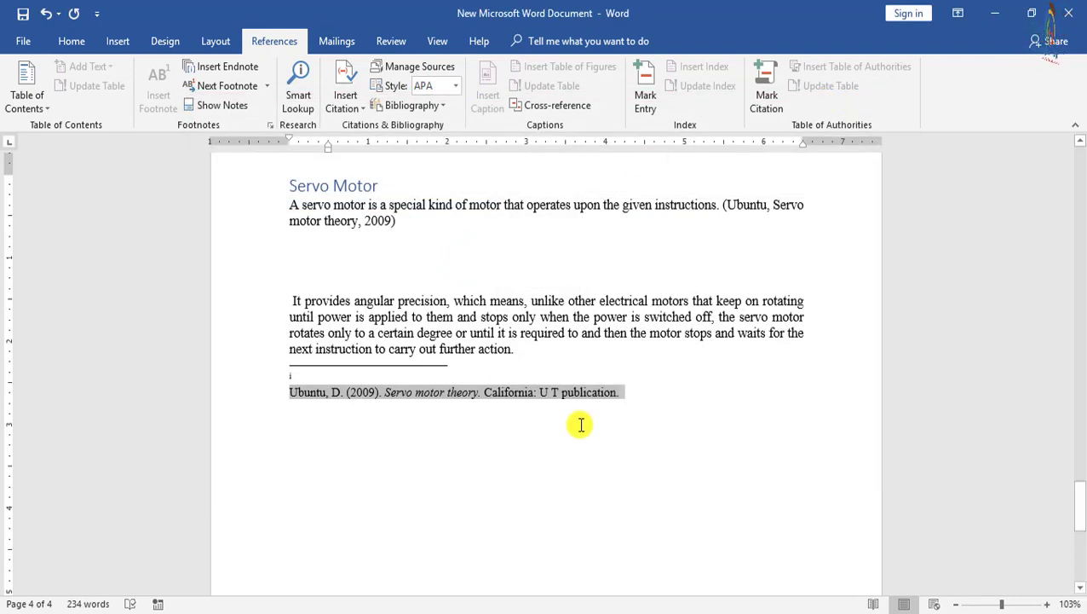
click(456, 85)
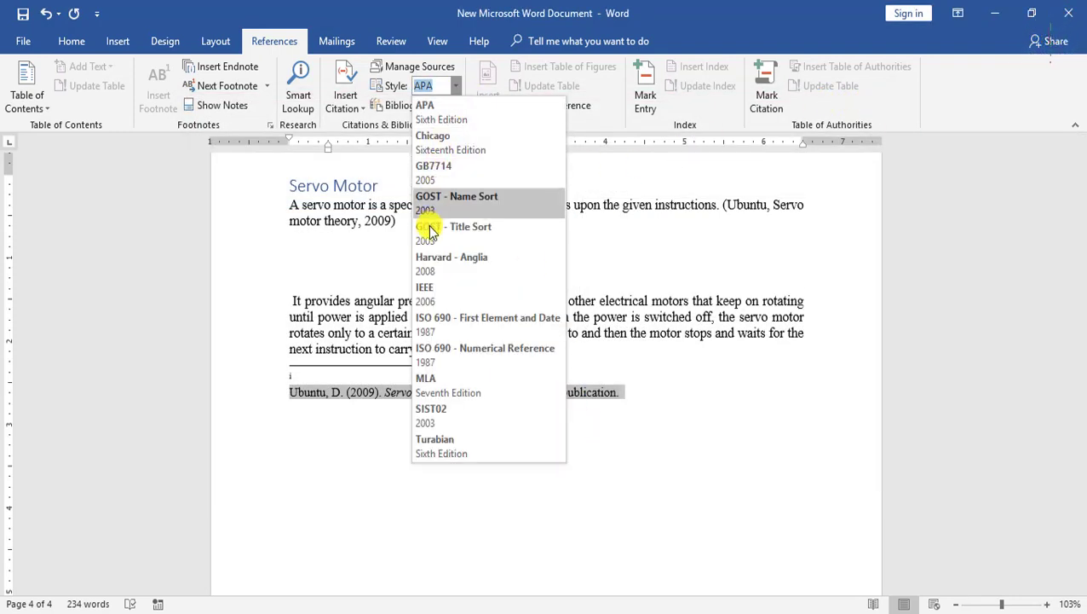
Switch the citation style to GOST - Title Sort and leave the bibliography entry.
key(Escape)
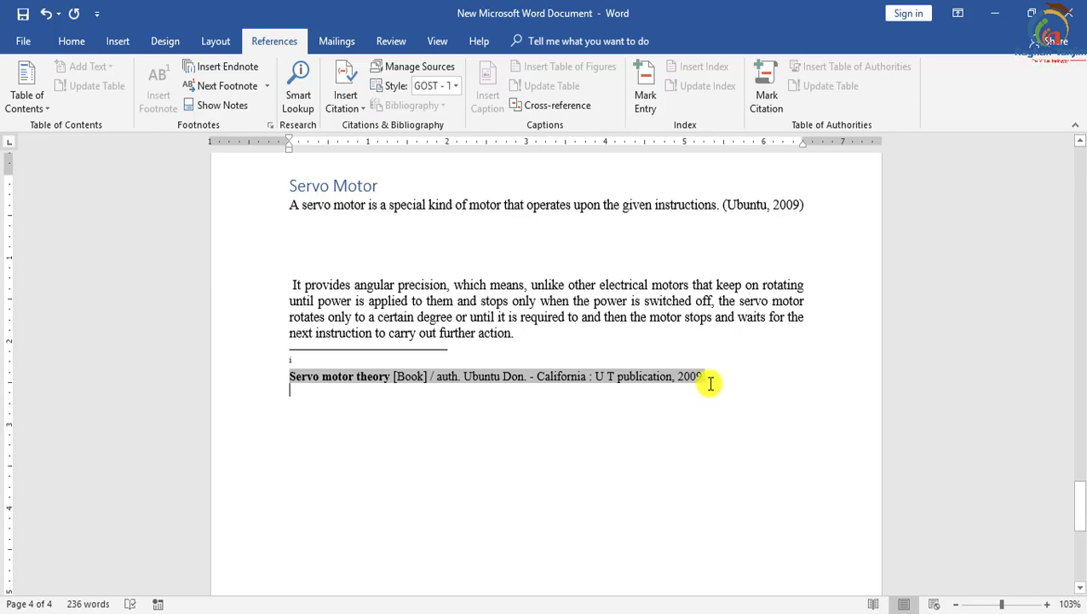
click(711, 384)
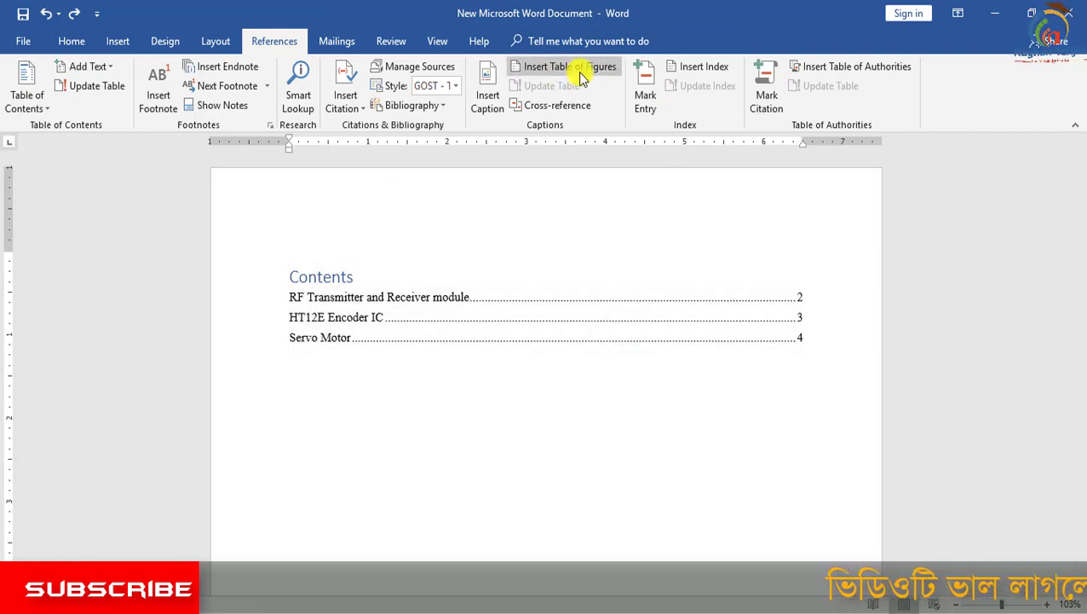
Insert a three-column, two-row table below the RF Transmitter and Receiver module paragraph.
scroll(515, 415, down, 5)
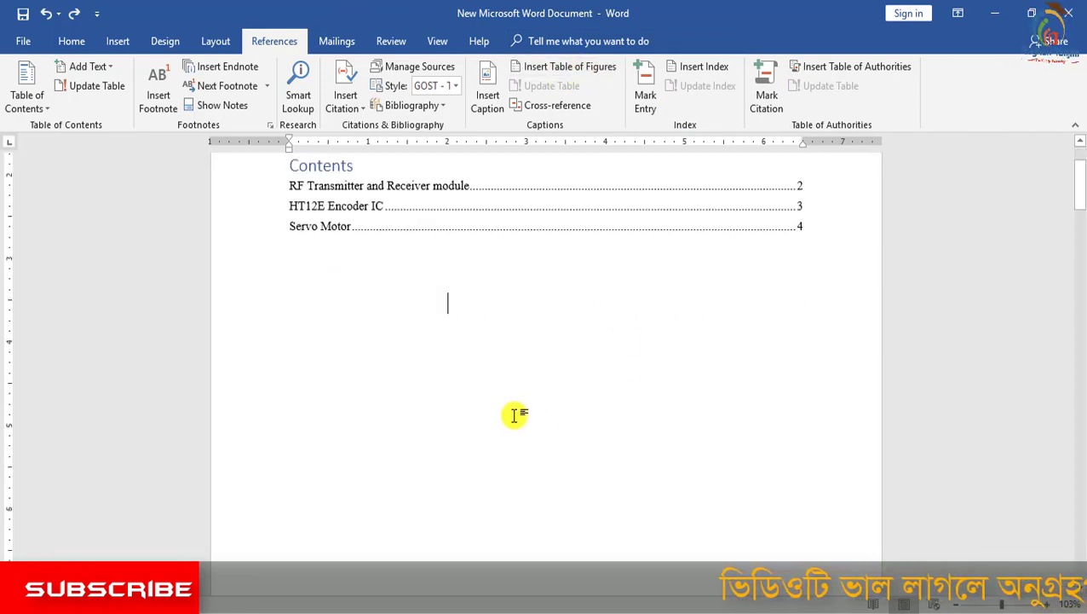
scroll(516, 414, down, 6)
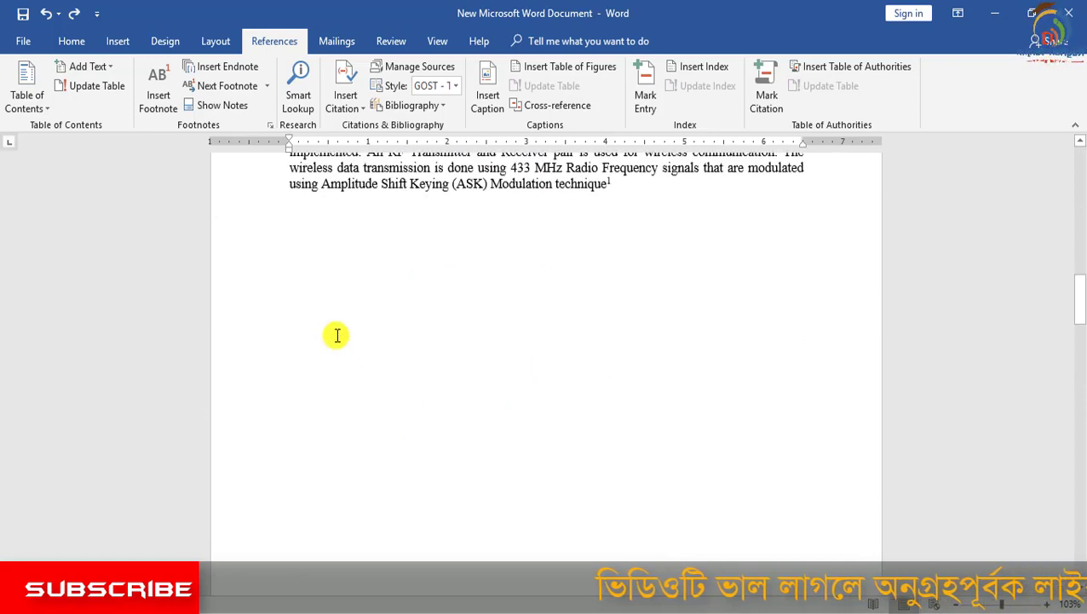
click(118, 43)
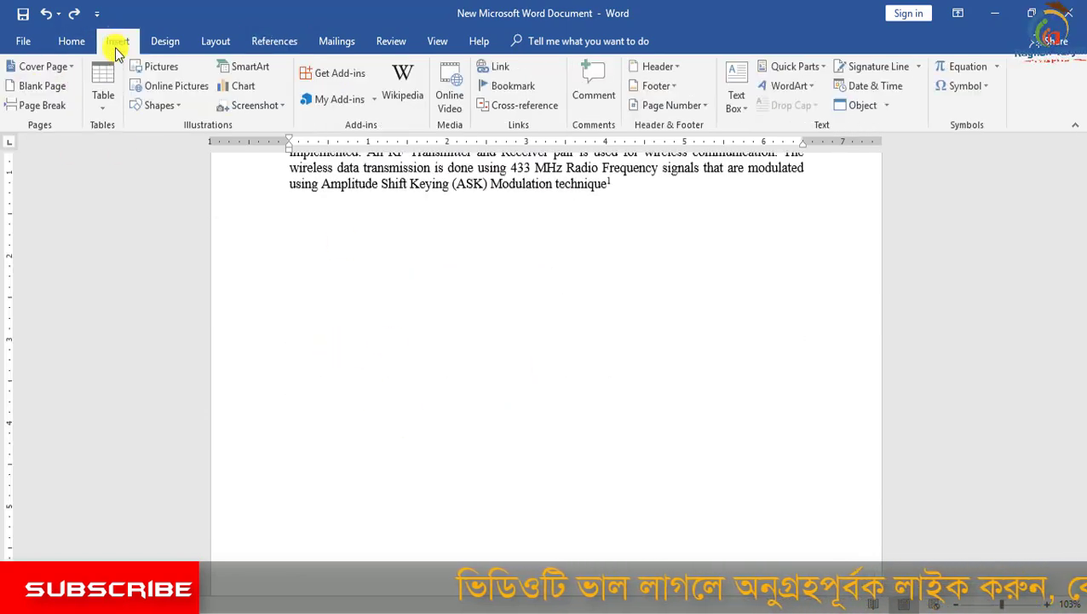
click(103, 85)
click(129, 166)
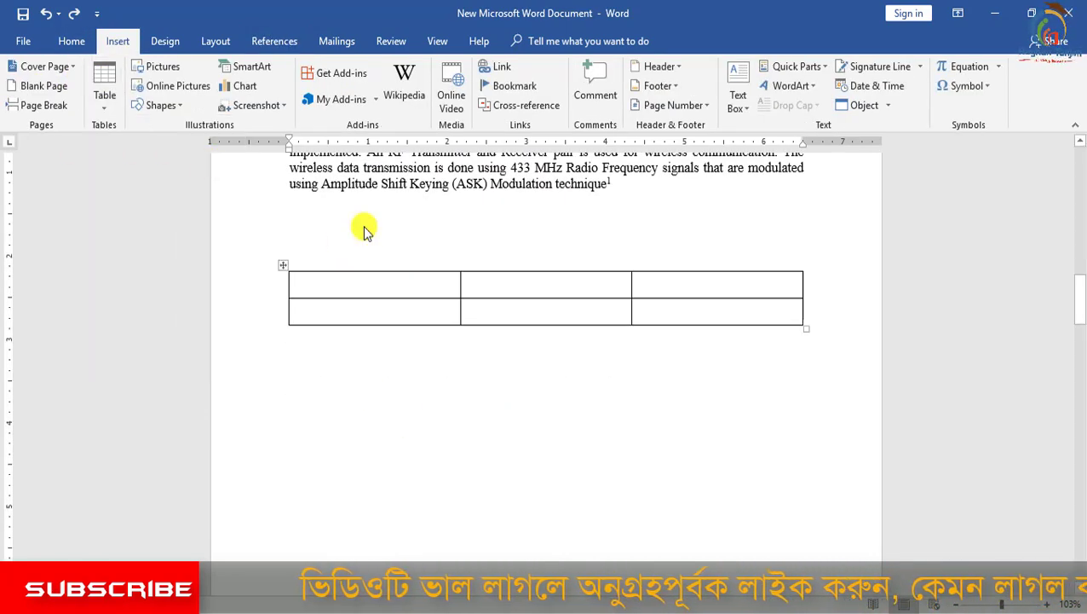
Insert a four-column table after the data format paragraph, then return to the first table.
scroll(440, 341, down, 15)
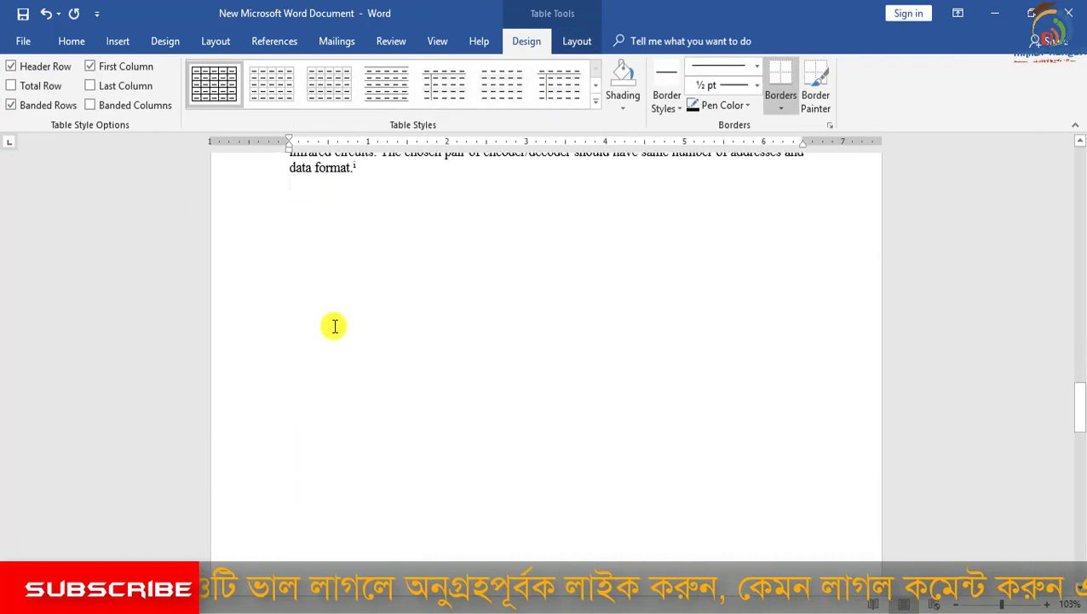
click(309, 313)
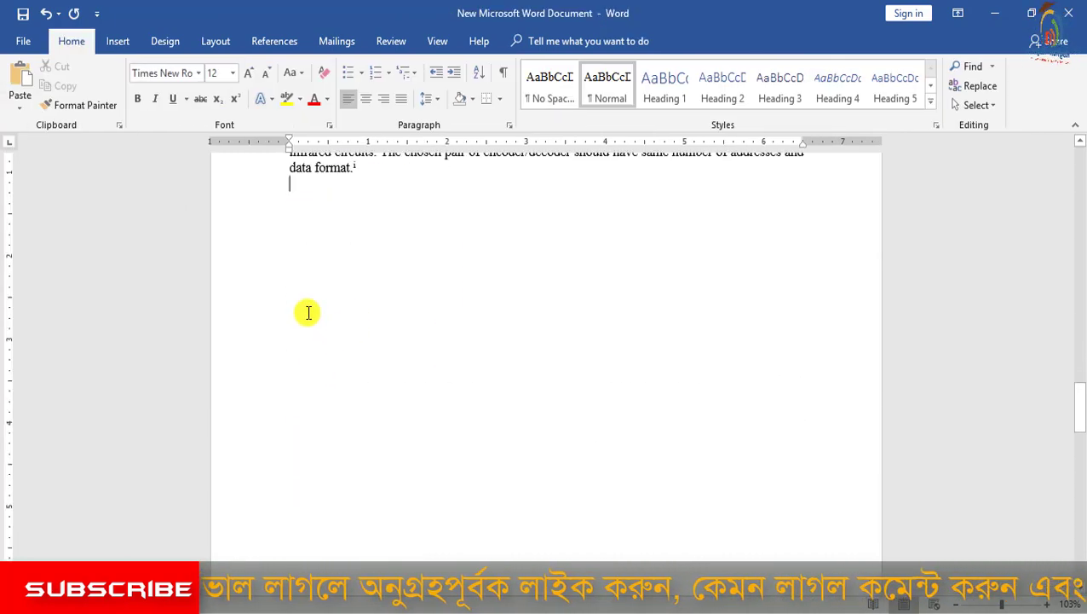
click(119, 43)
click(115, 98)
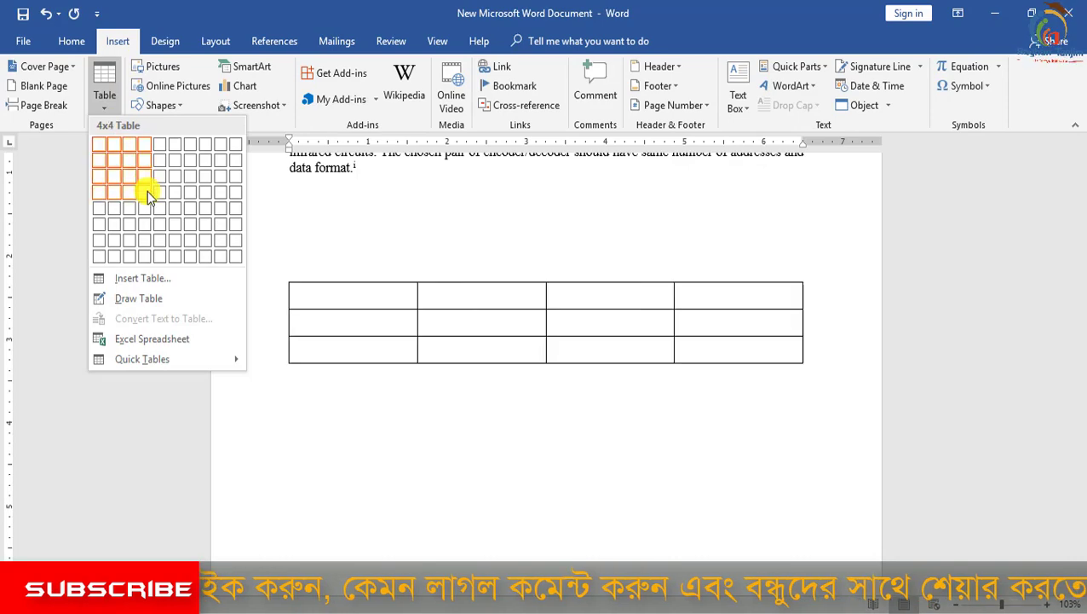
click(150, 194)
scroll(451, 431, up, 20)
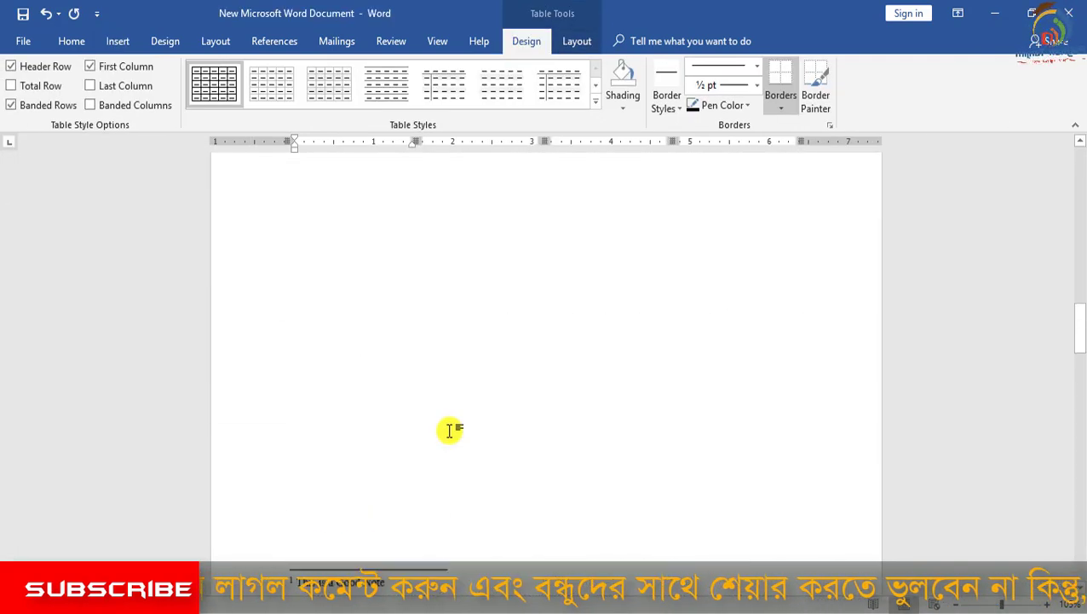
click(338, 408)
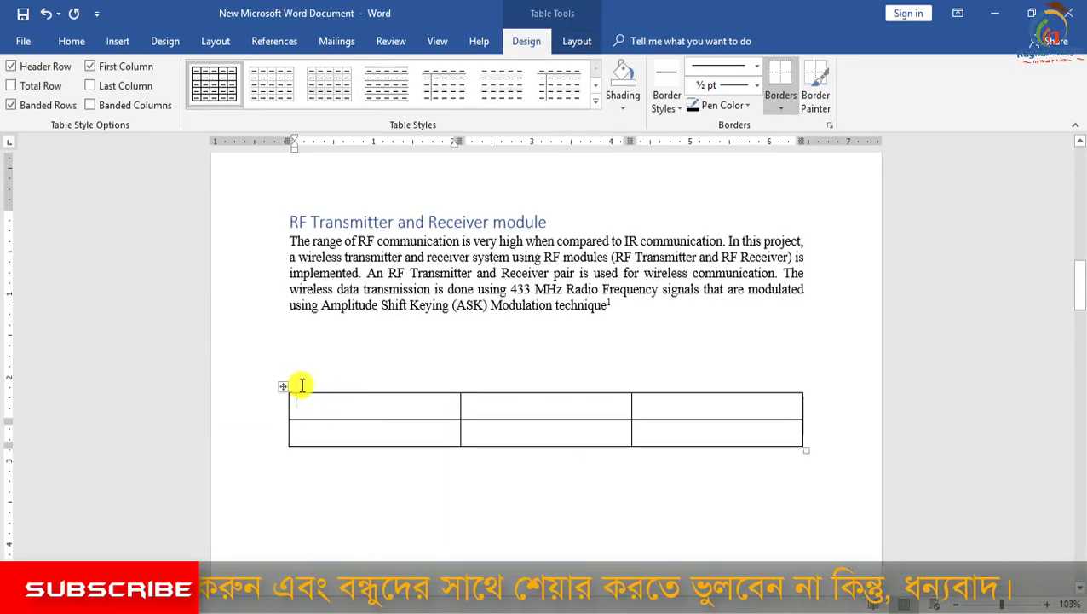
click(288, 41)
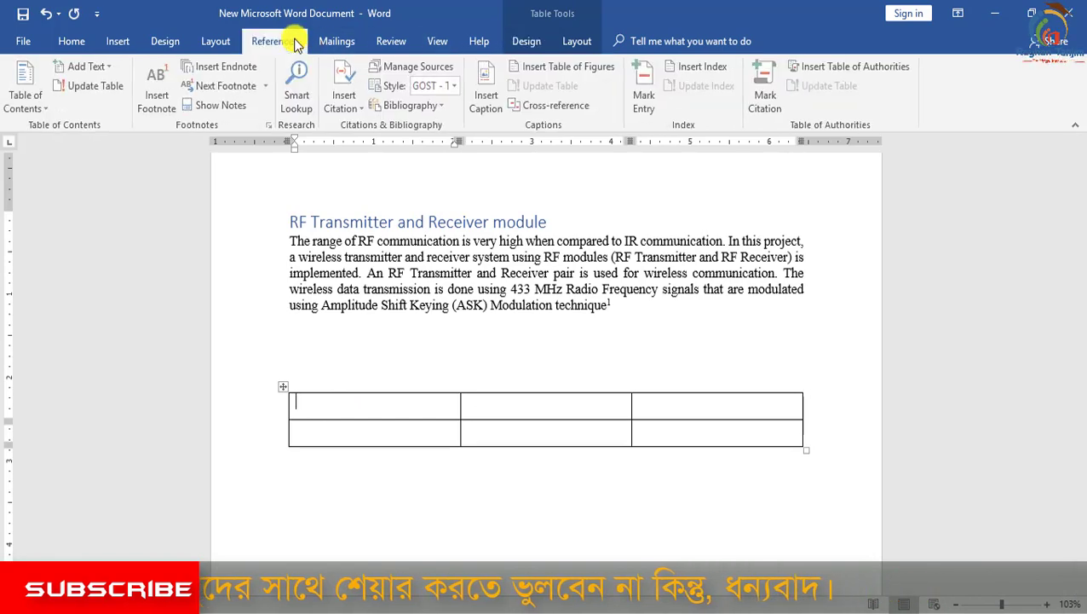
Add the caption 'Table 1' above the three-column table.
click(494, 102)
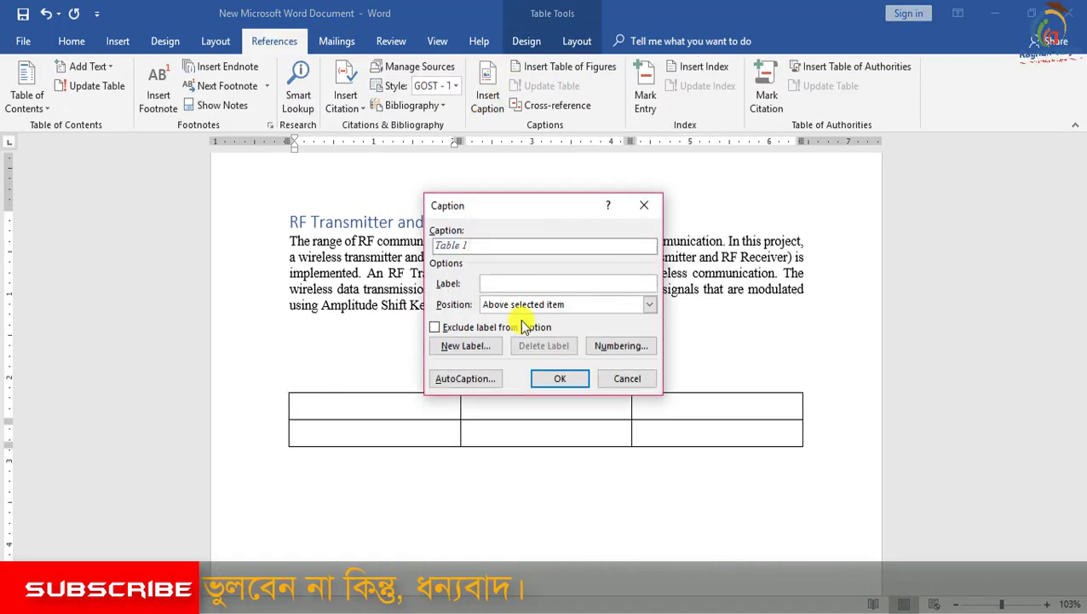
click(558, 377)
scroll(491, 436, down, 5)
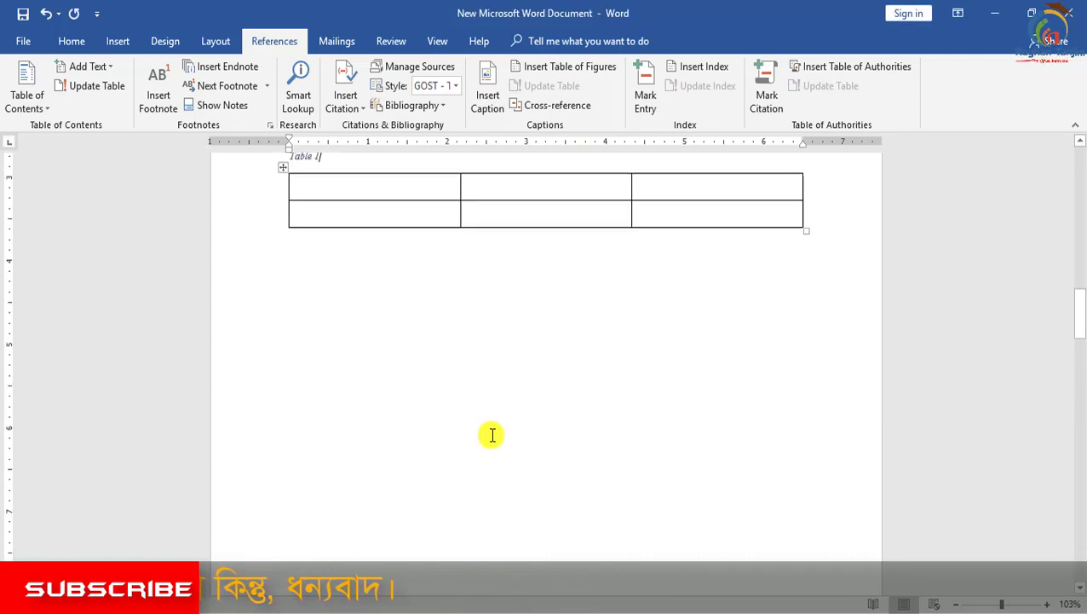
scroll(492, 435, down, 15)
Add the caption 'Table 2' above the four-column table.
click(335, 262)
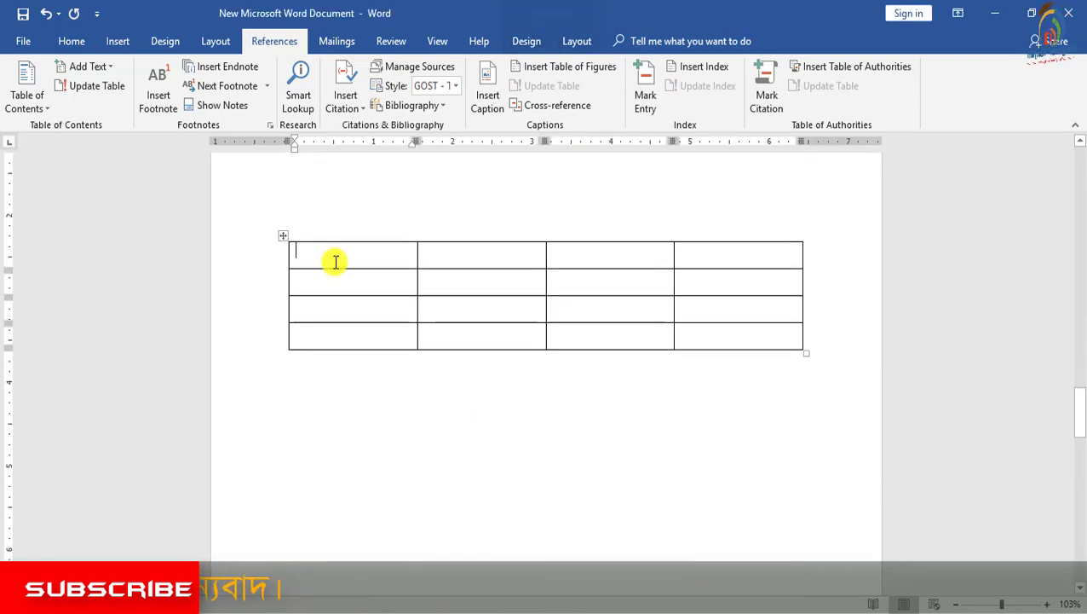
click(486, 94)
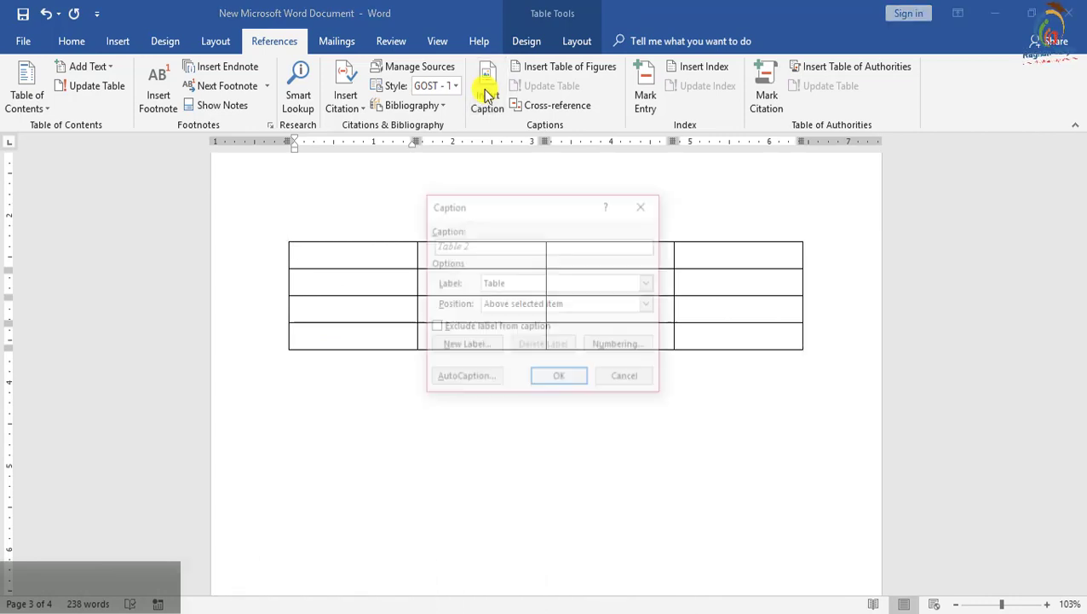
click(561, 379)
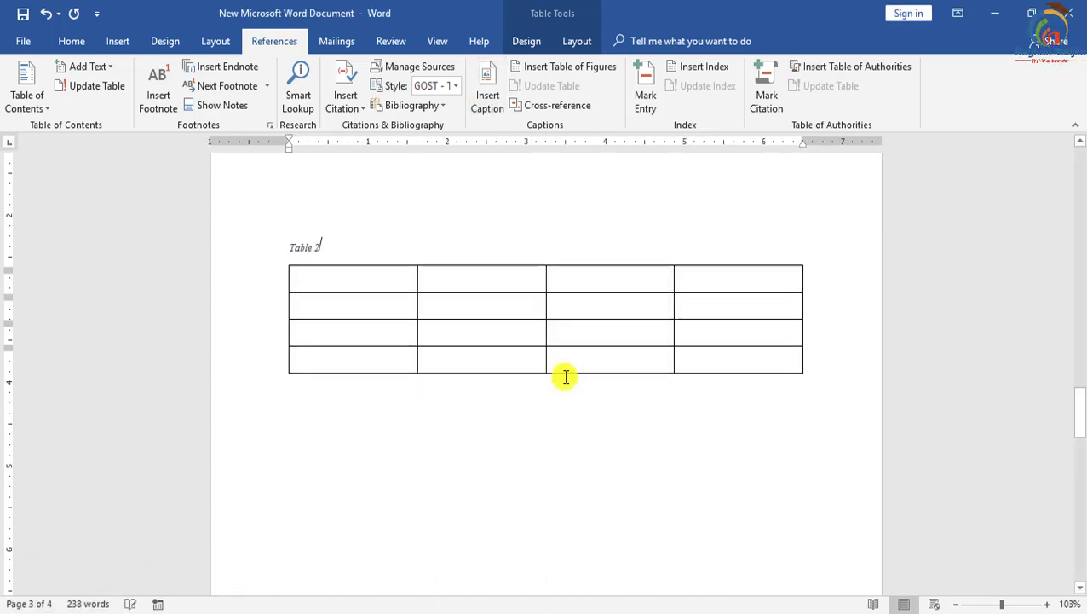
scroll(351, 305, up, 10)
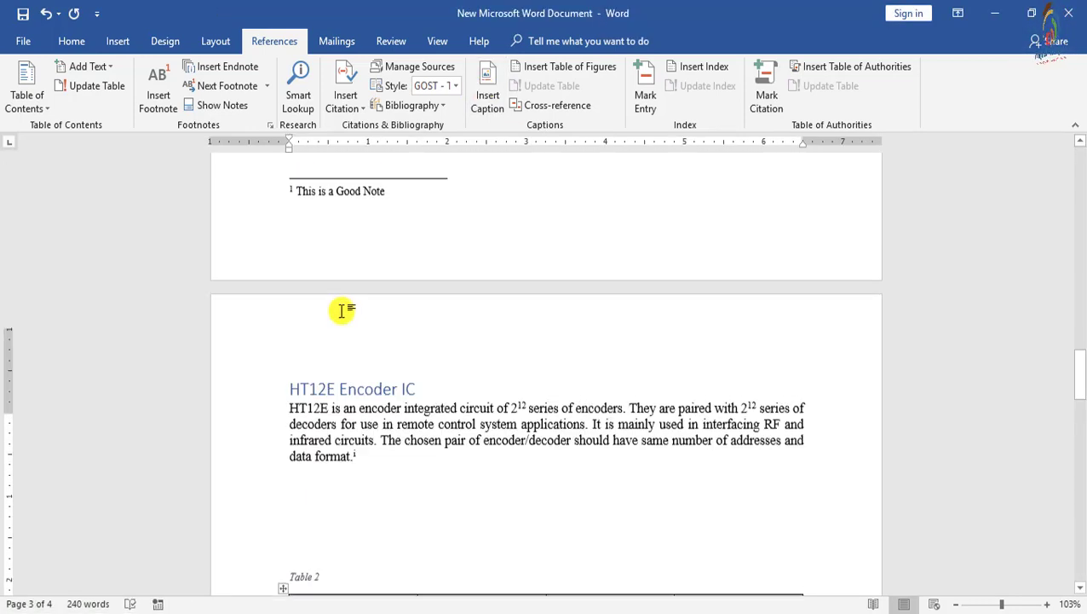
scroll(343, 311, up, 20)
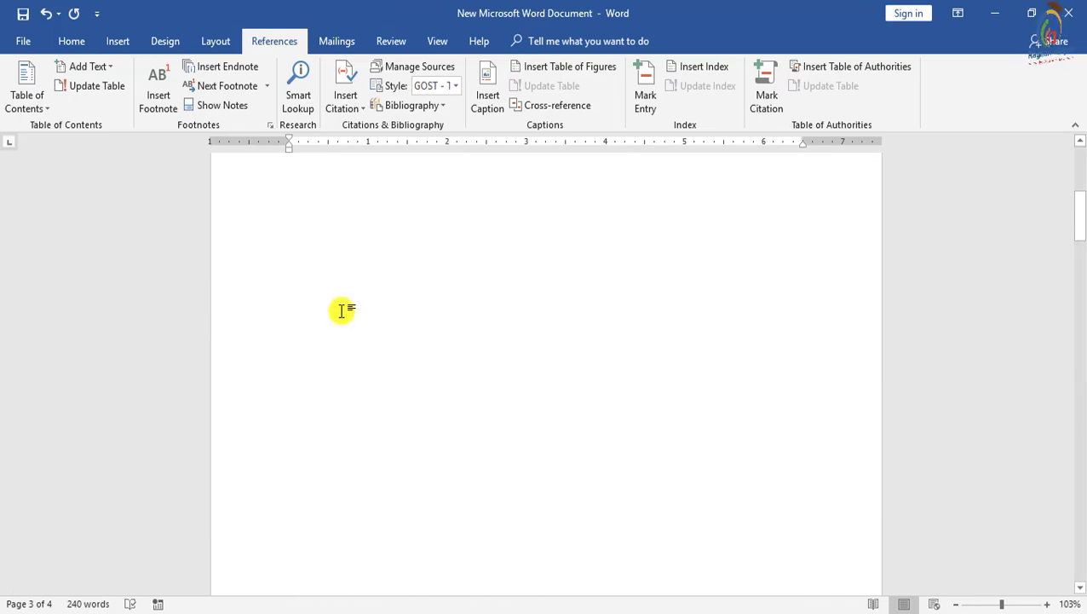
Insert a table of figures listing Table 1 and Table 2 below the Contents, then jump to Servo Motor.
click(298, 375)
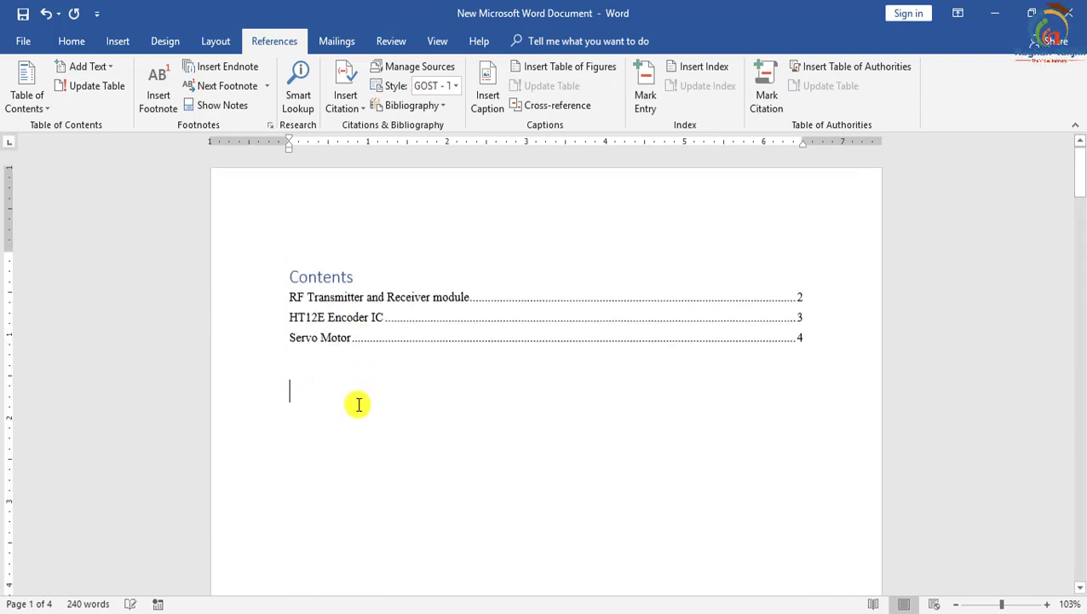
click(584, 77)
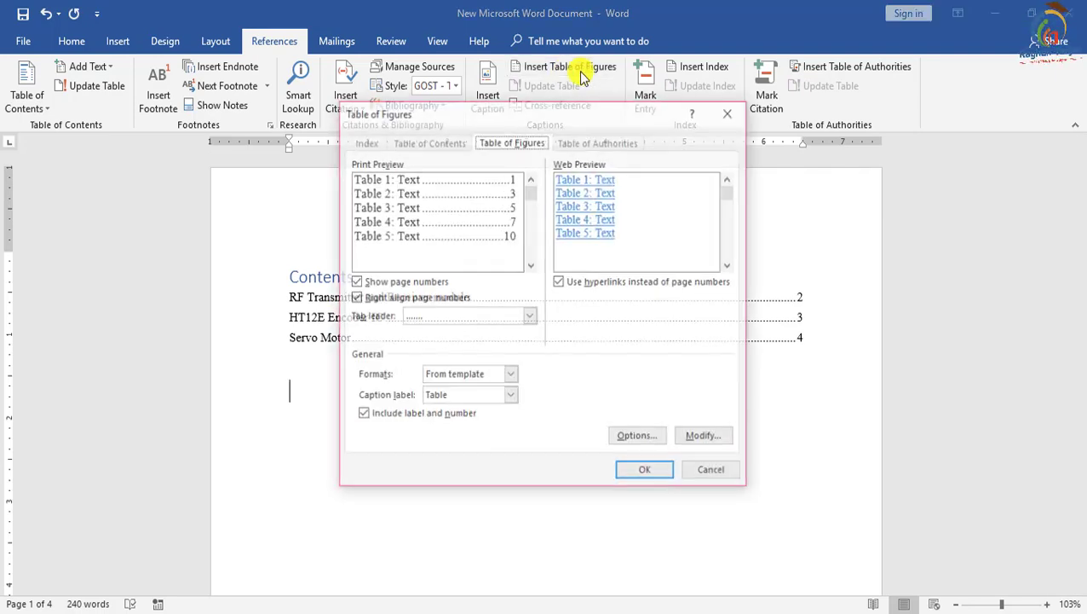
click(648, 473)
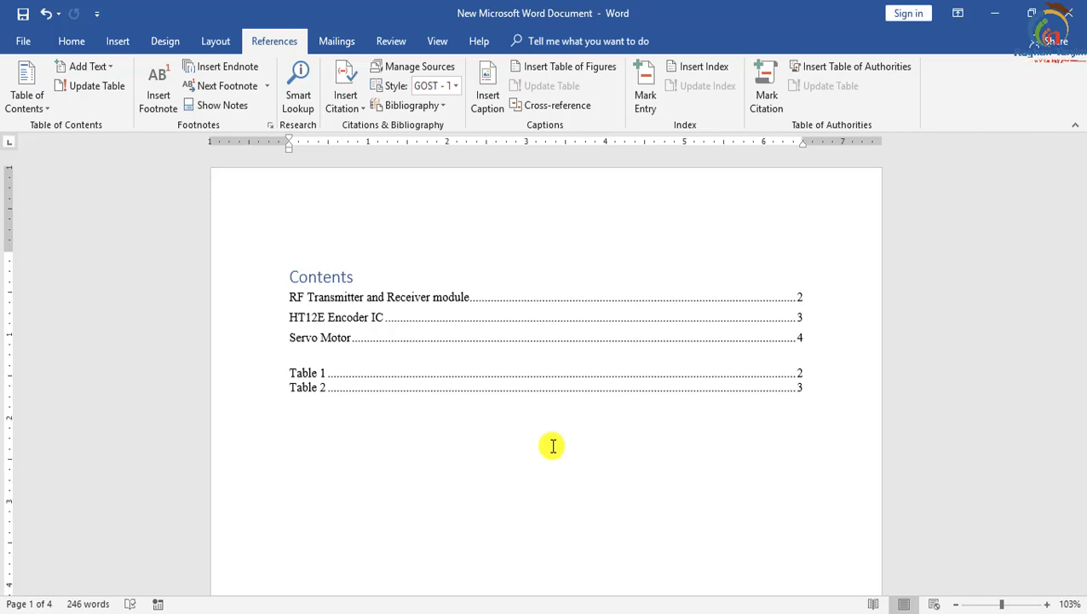
ctrl+click(596, 338)
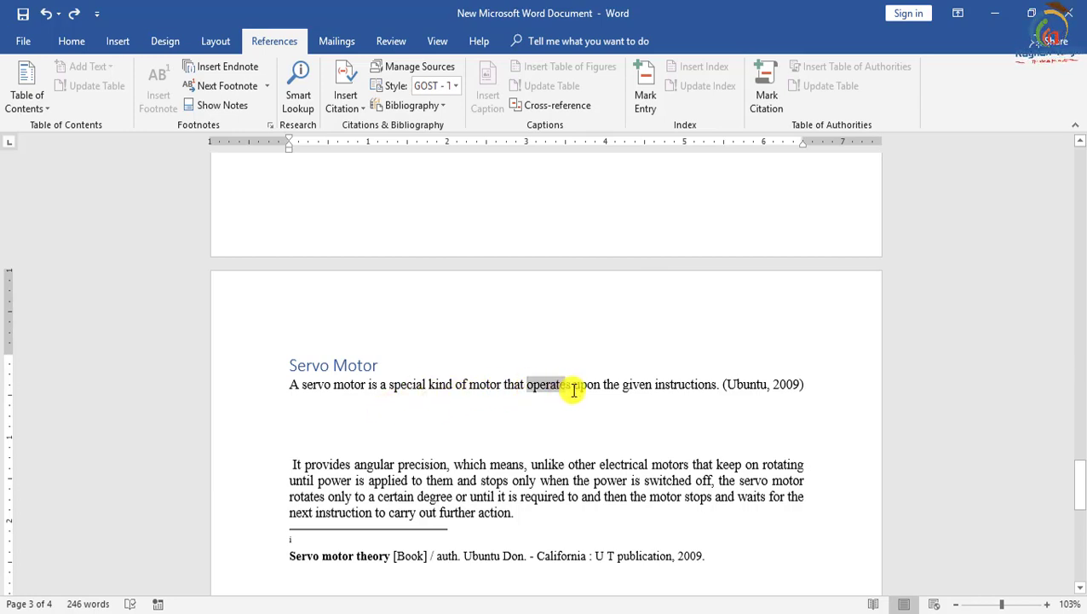
Mark the word 'means' as a main index entry.
click(567, 442)
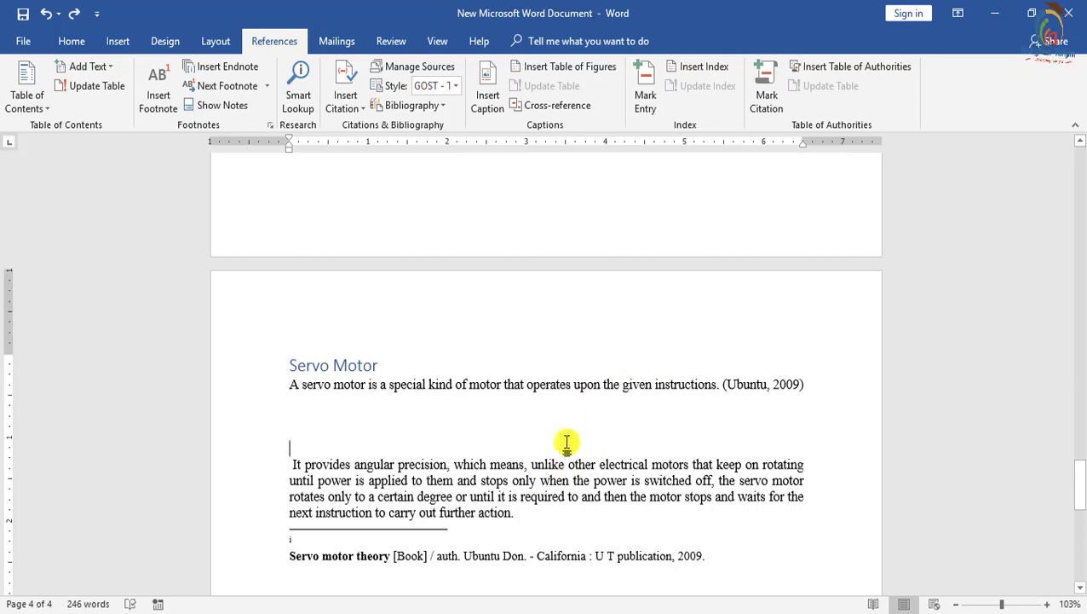
click(647, 101)
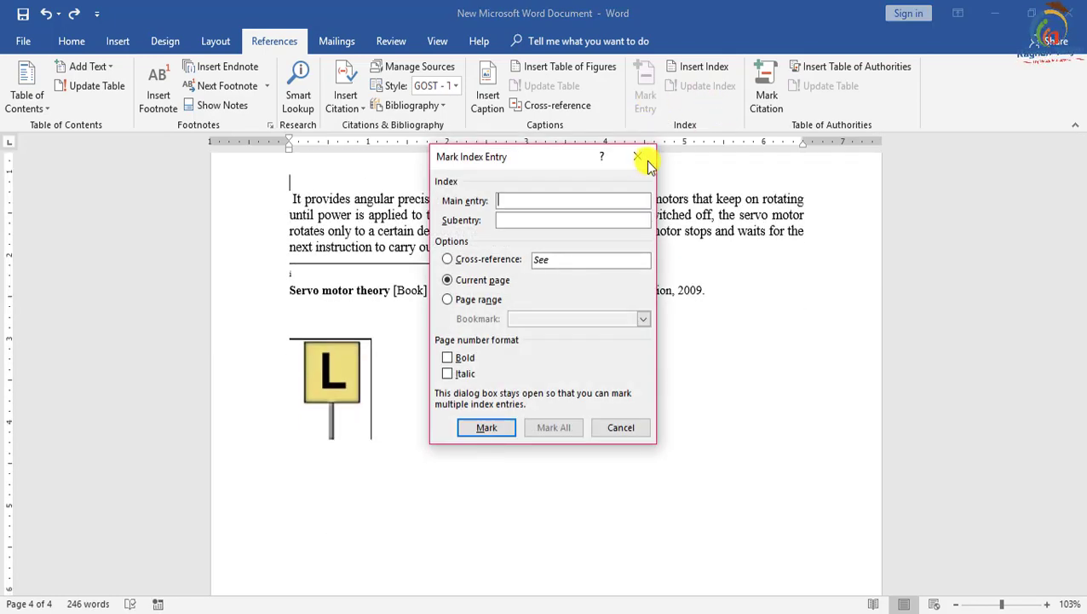
scroll(349, 341, up, 5)
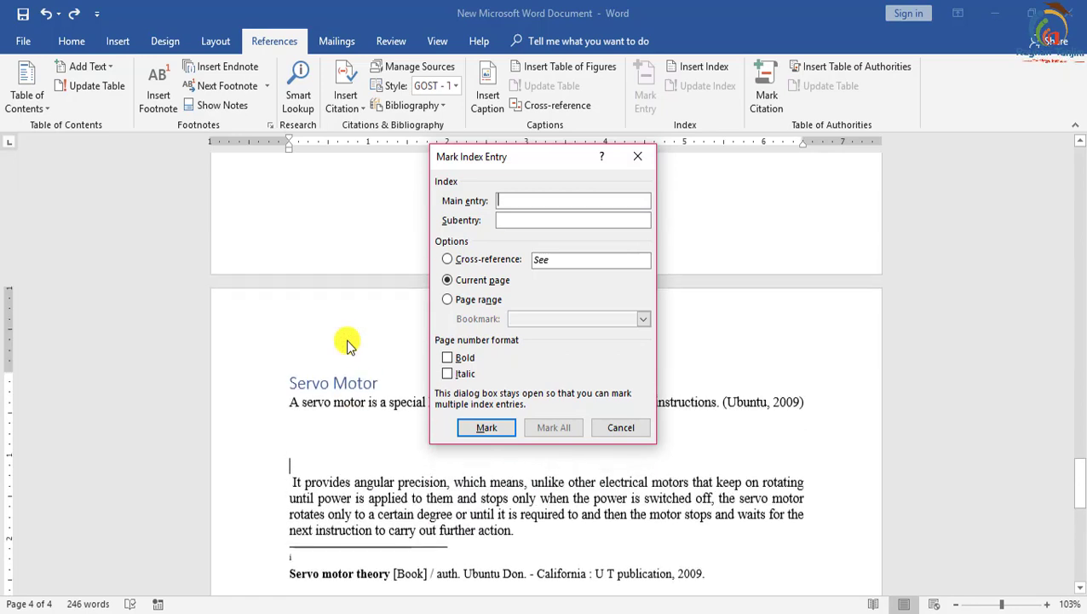
click(491, 482)
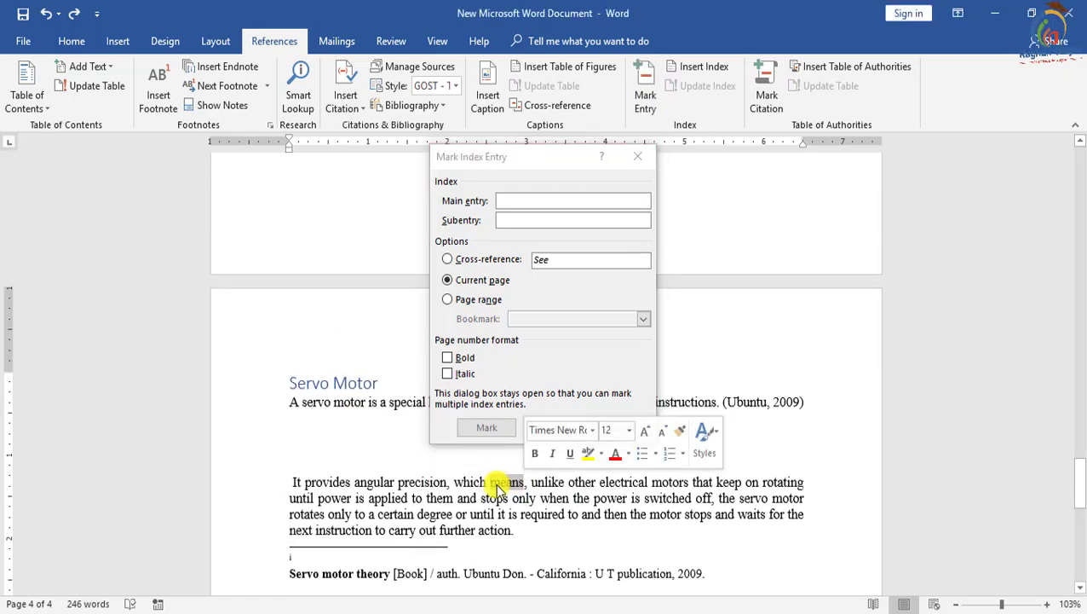
click(525, 200)
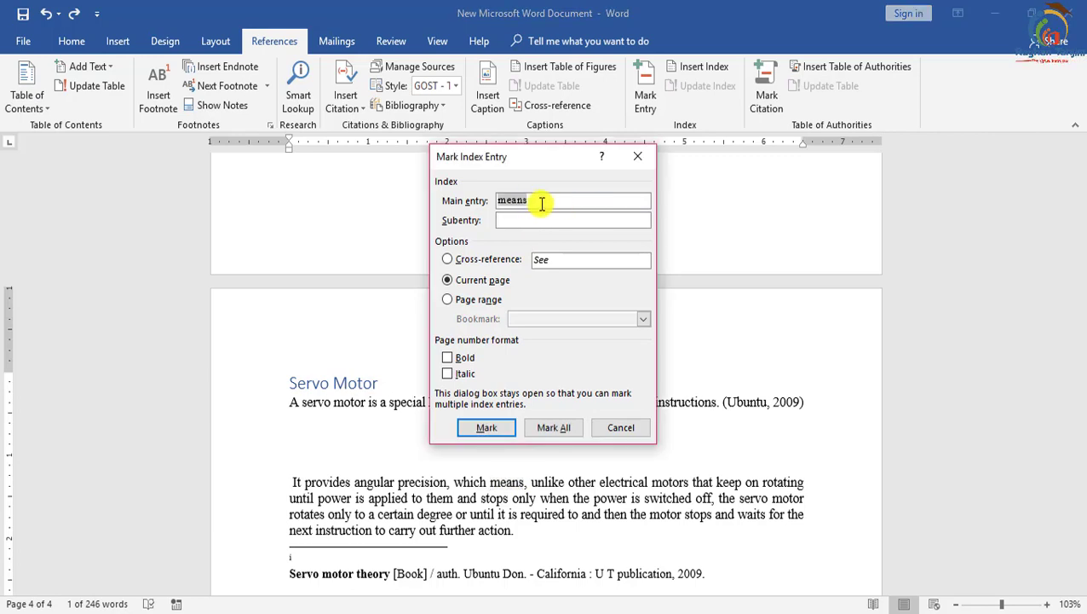
click(487, 427)
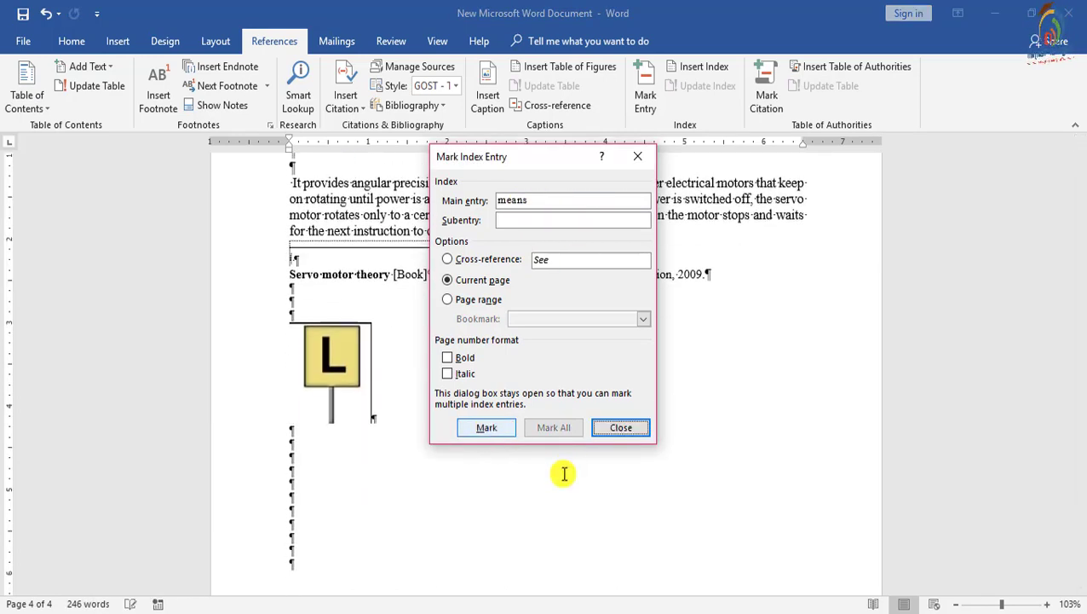
Mark the word 'compared' in the RF Transmitter paragraph as a main index entry.
scroll(491, 482, up, 10)
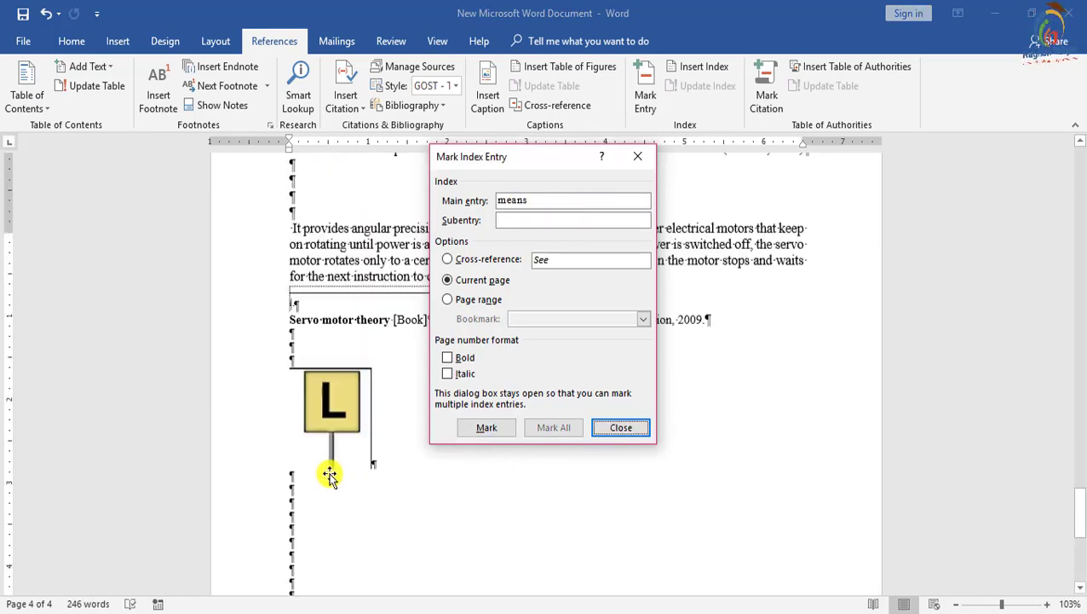
scroll(362, 467, up, 15)
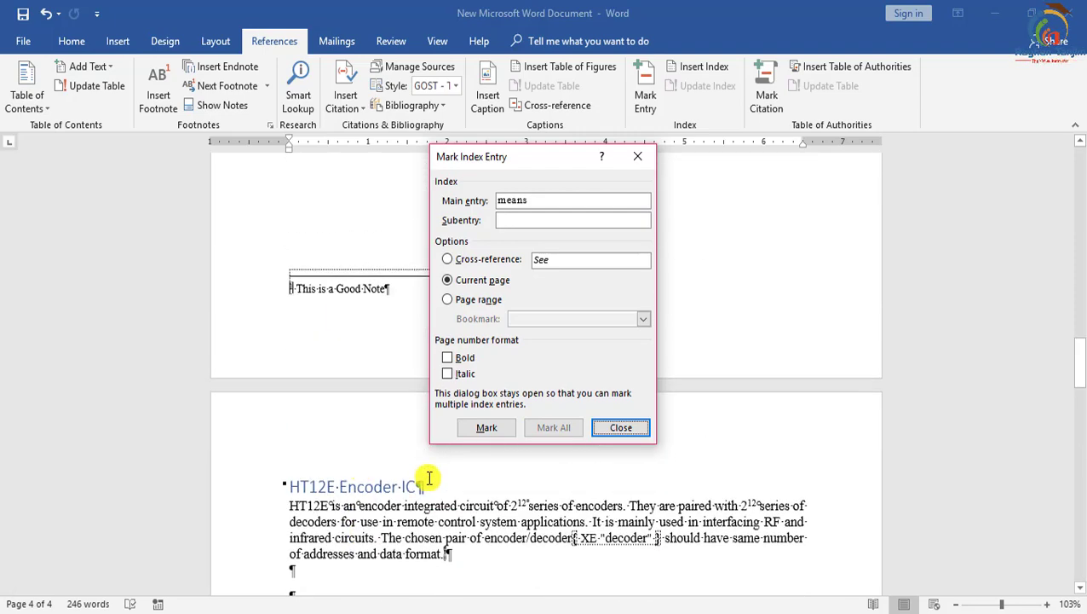
scroll(545, 529, up, 15)
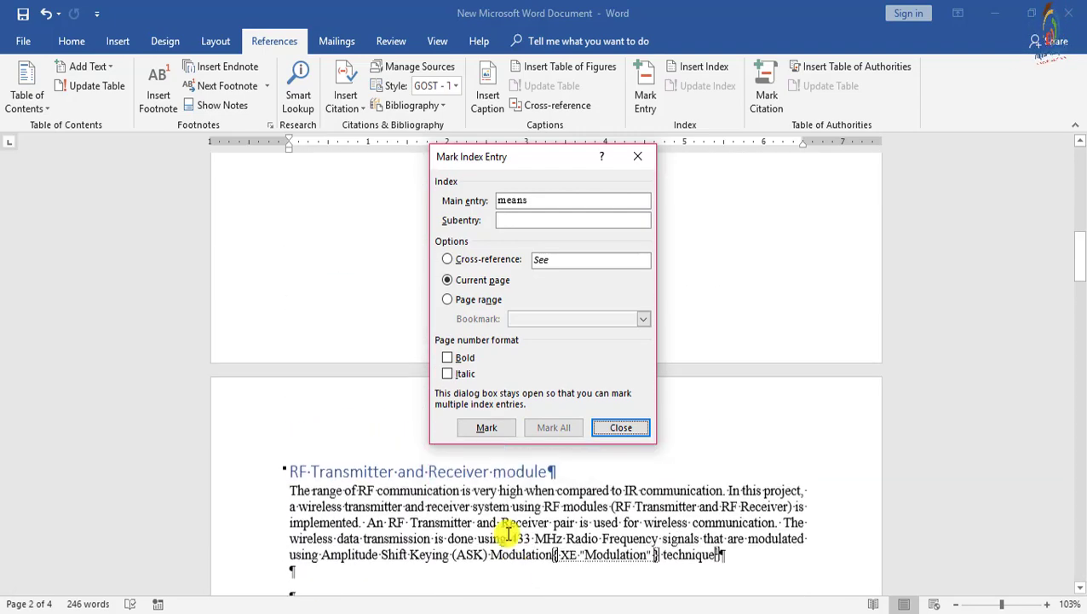
scroll(481, 541, down, 3)
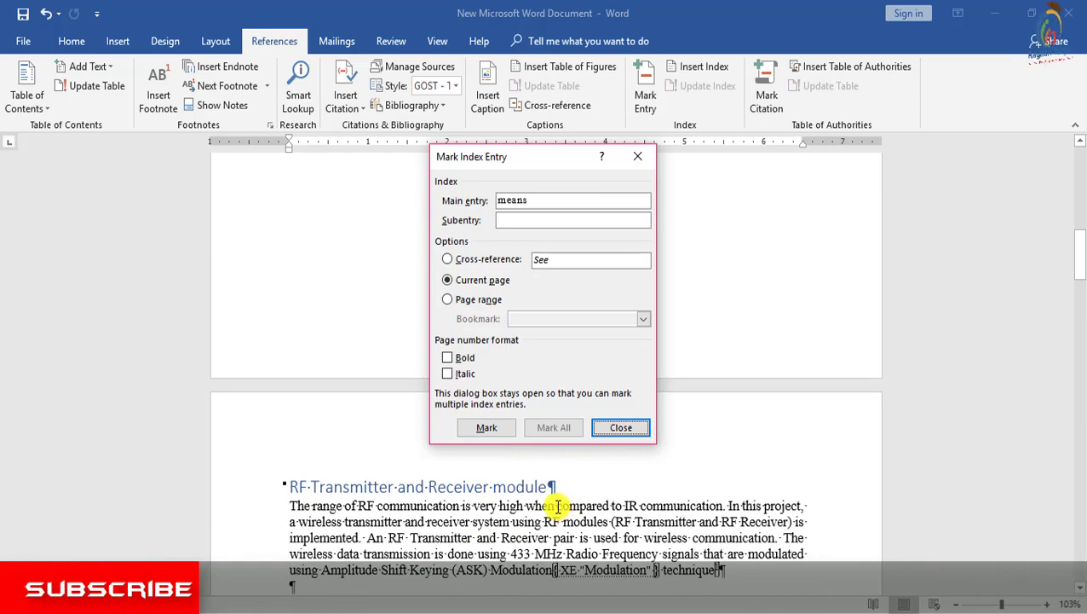
click(568, 510)
drag(614, 508, 617, 508)
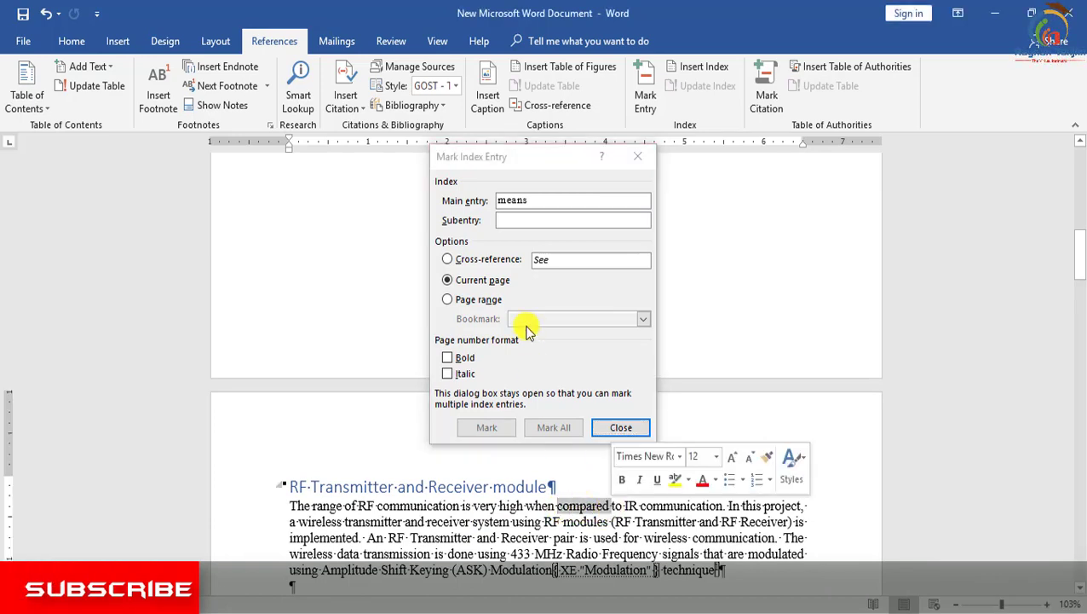
click(550, 202)
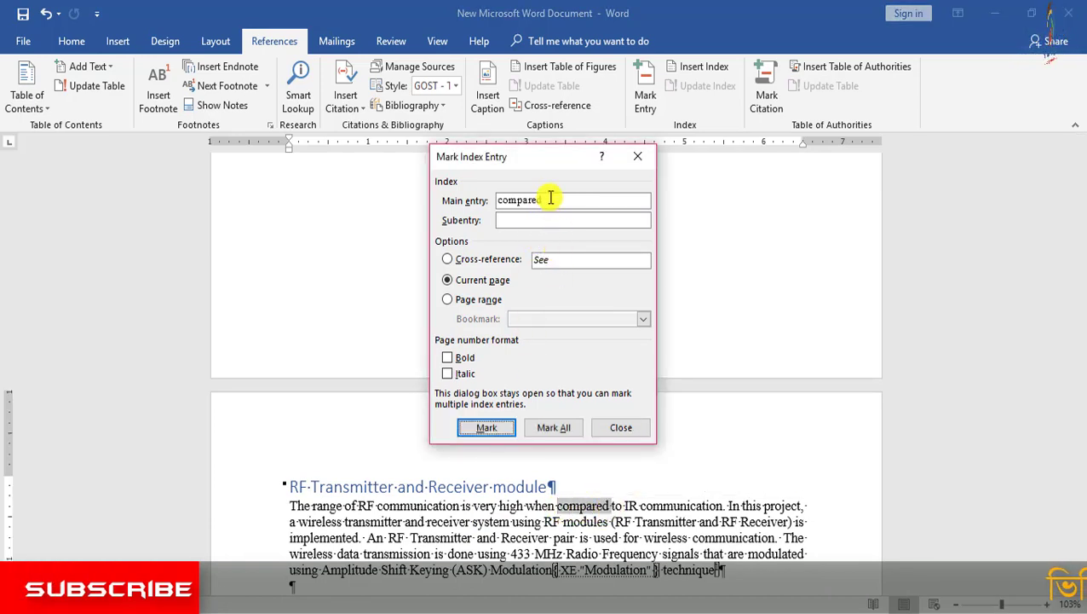
click(493, 428)
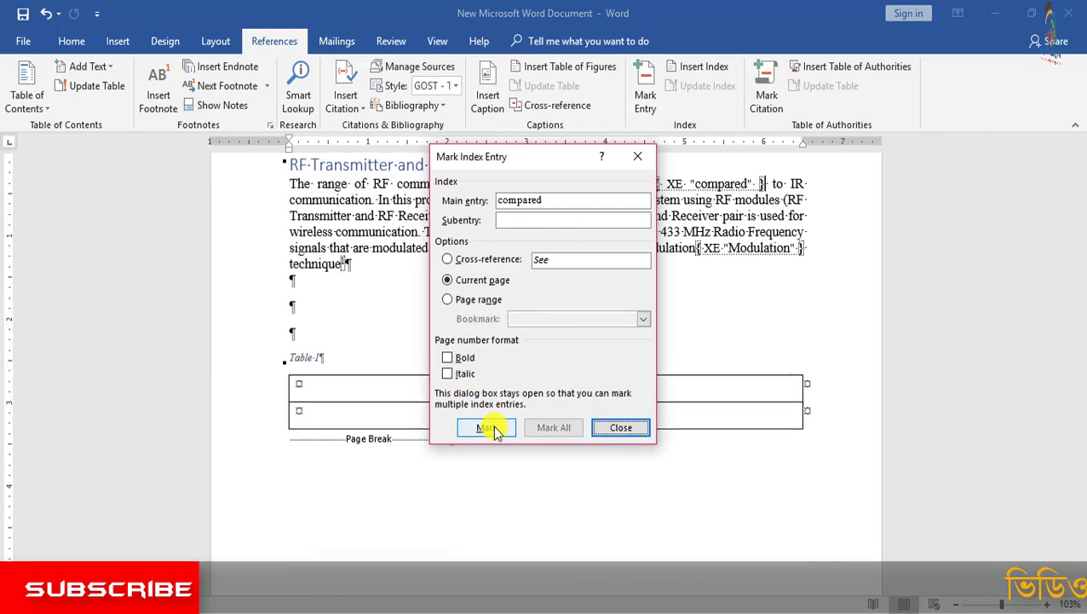
click(629, 430)
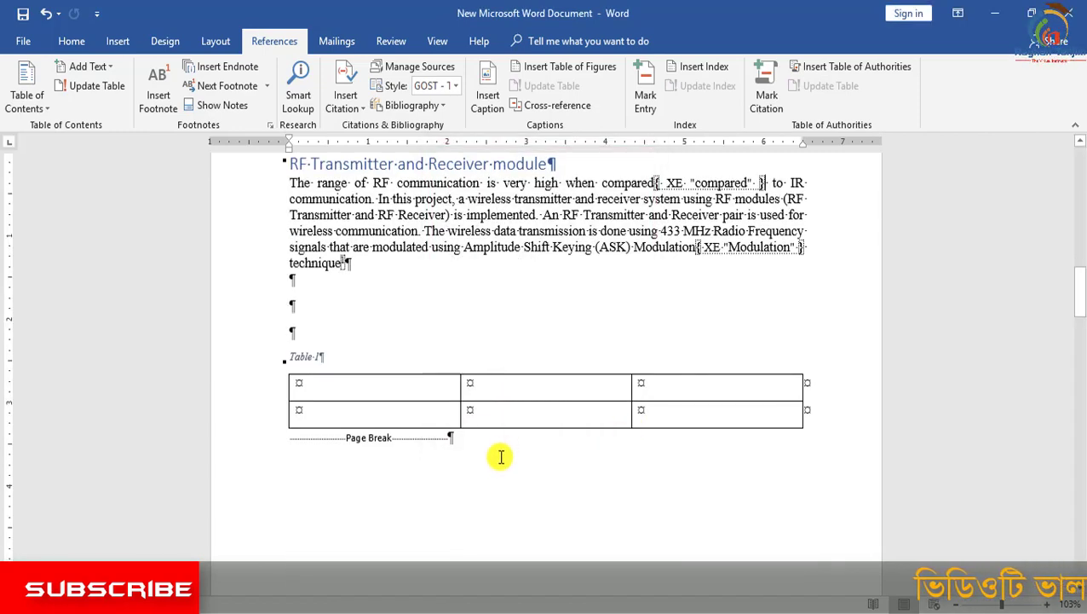
scroll(461, 443, down, 3)
scroll(320, 383, down, 1)
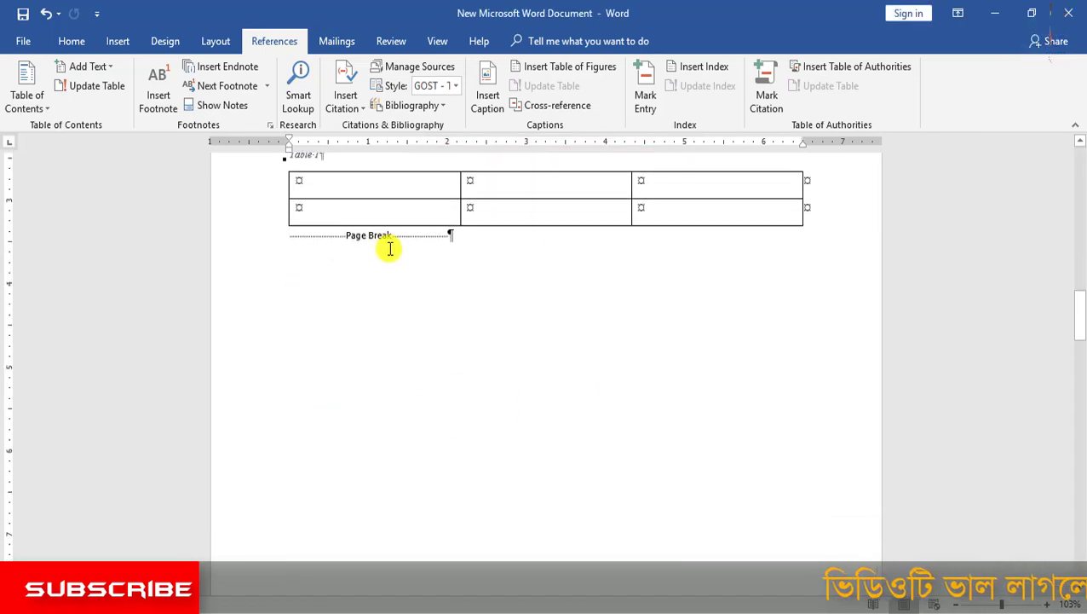
scroll(453, 256, up, 1)
scroll(453, 255, up, 5)
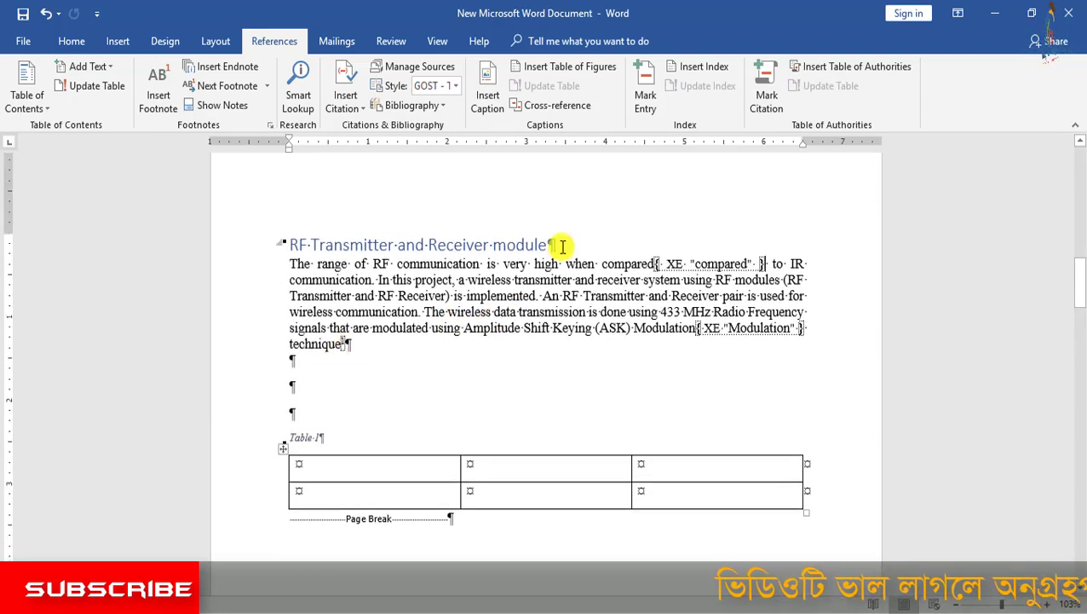
Hide formatting marks and add empty lines below Table 1.
click(72, 41)
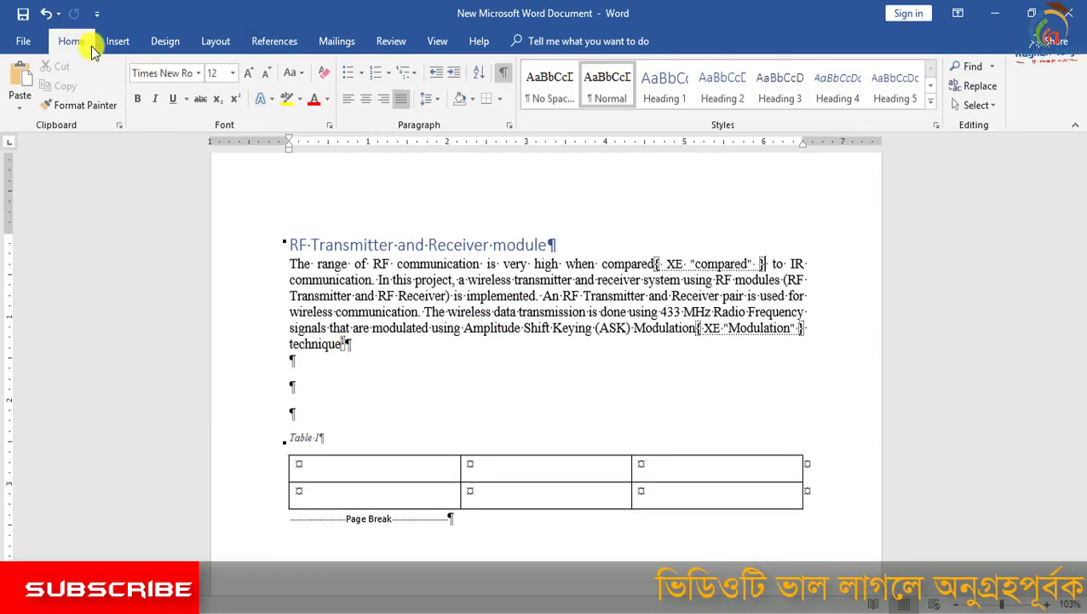
click(503, 80)
scroll(648, 431, down, 10)
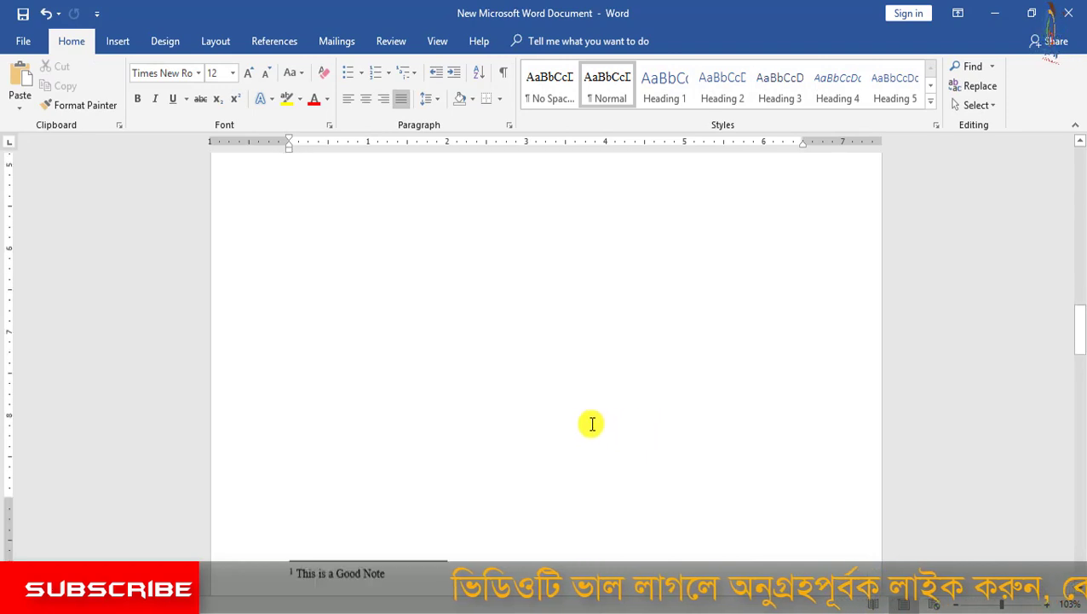
scroll(451, 380, down, 5)
click(301, 319)
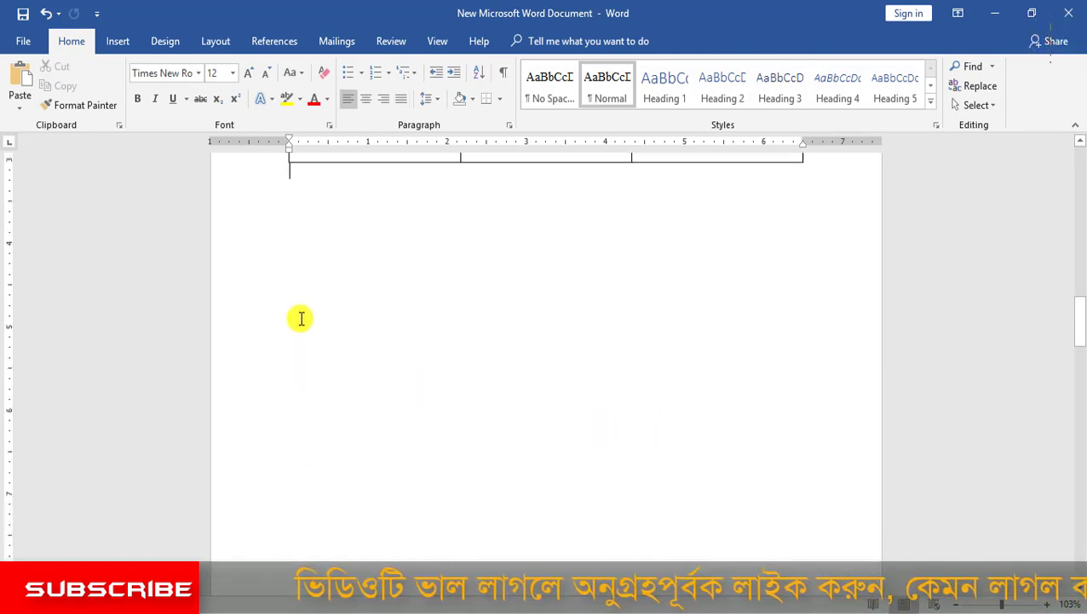
scroll(316, 333, up, 3)
key(Return)
key(Return)
key(Return)
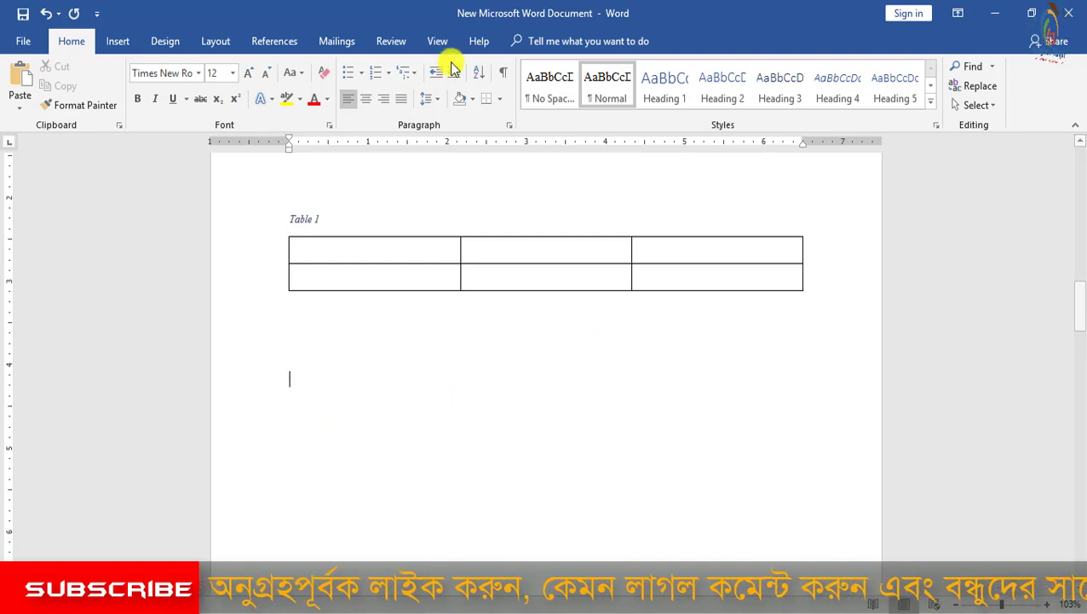
Insert a two-column index of the marked words (compared, decoder, means, Modulation) below Table 1.
click(282, 40)
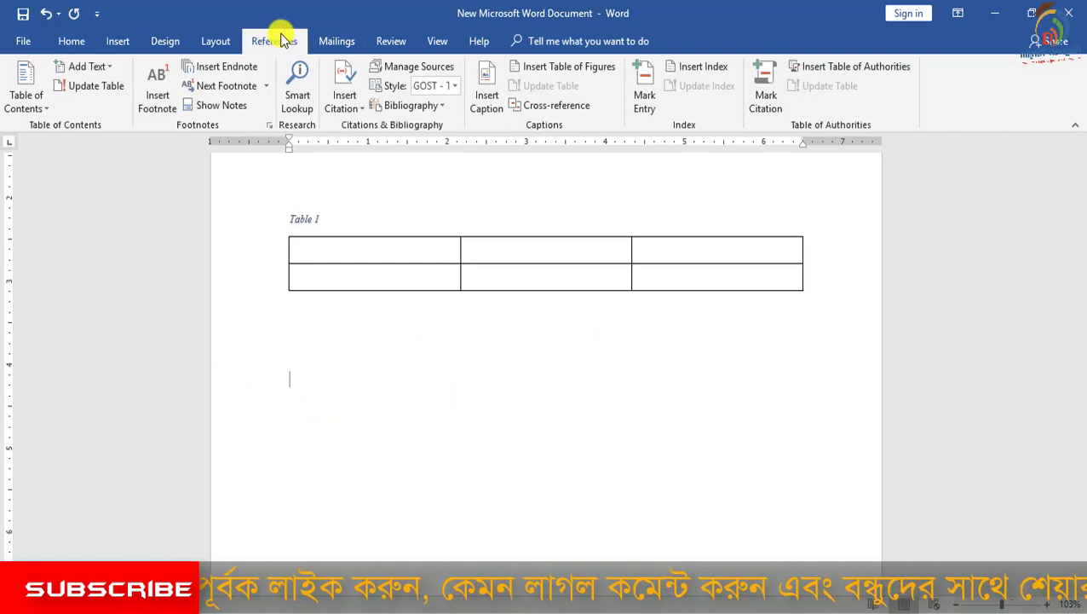
click(710, 68)
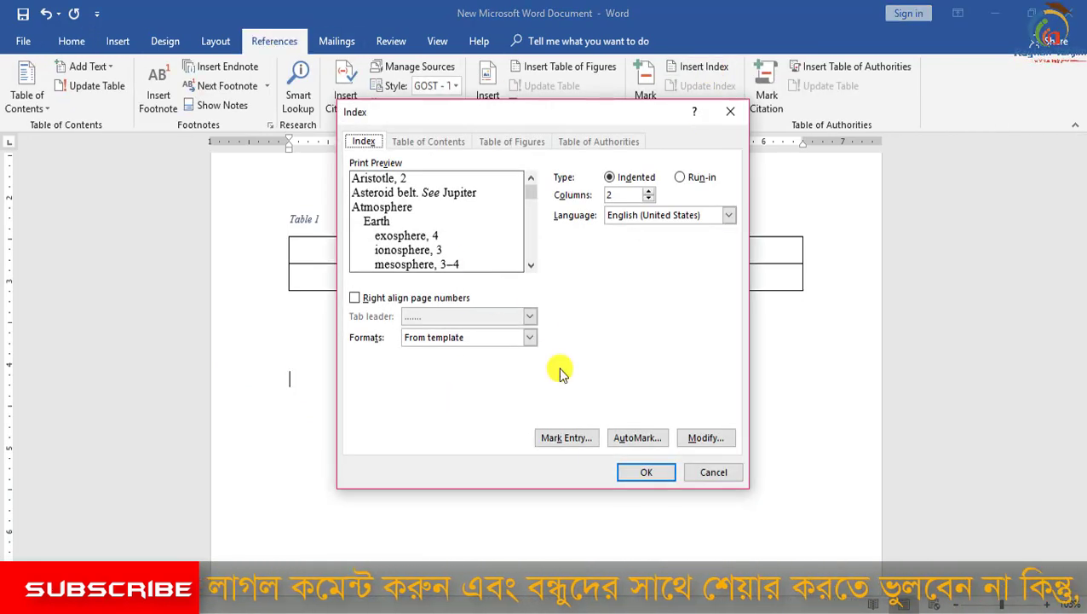
click(646, 472)
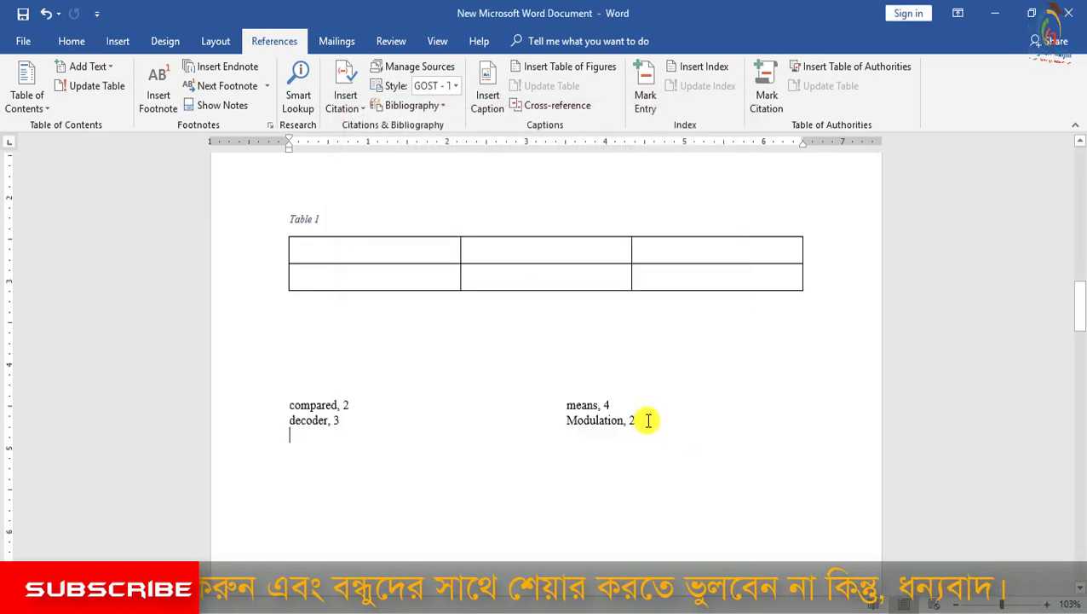
click(367, 402)
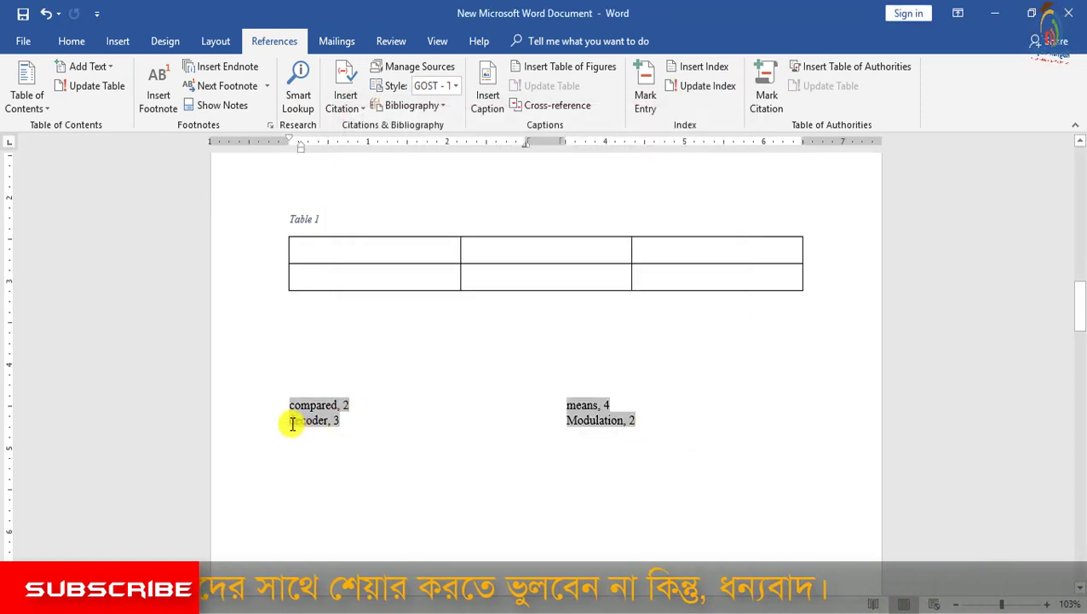
click(656, 427)
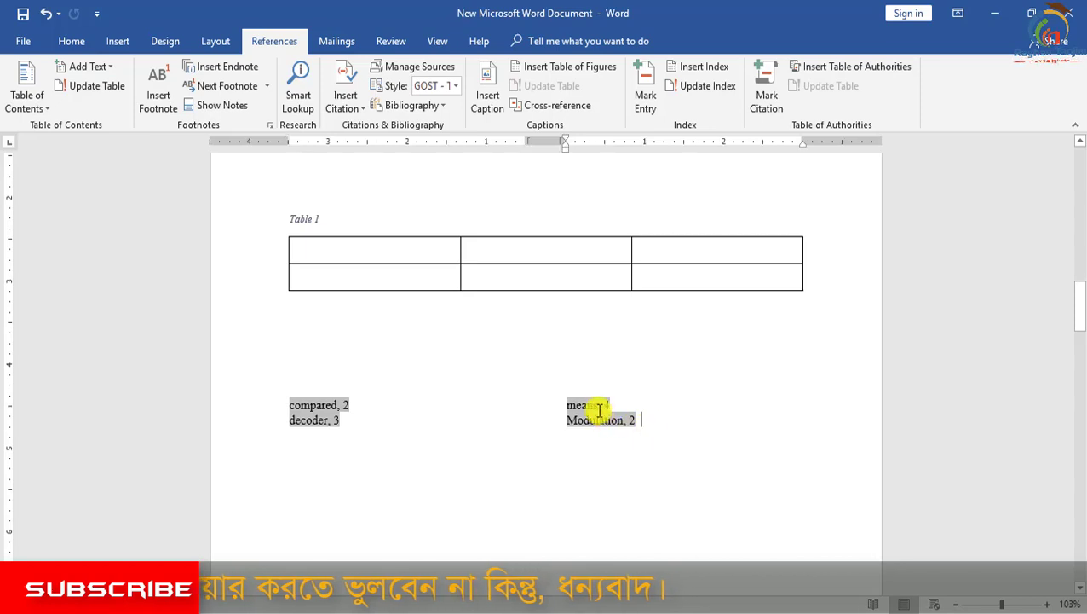
click(600, 410)
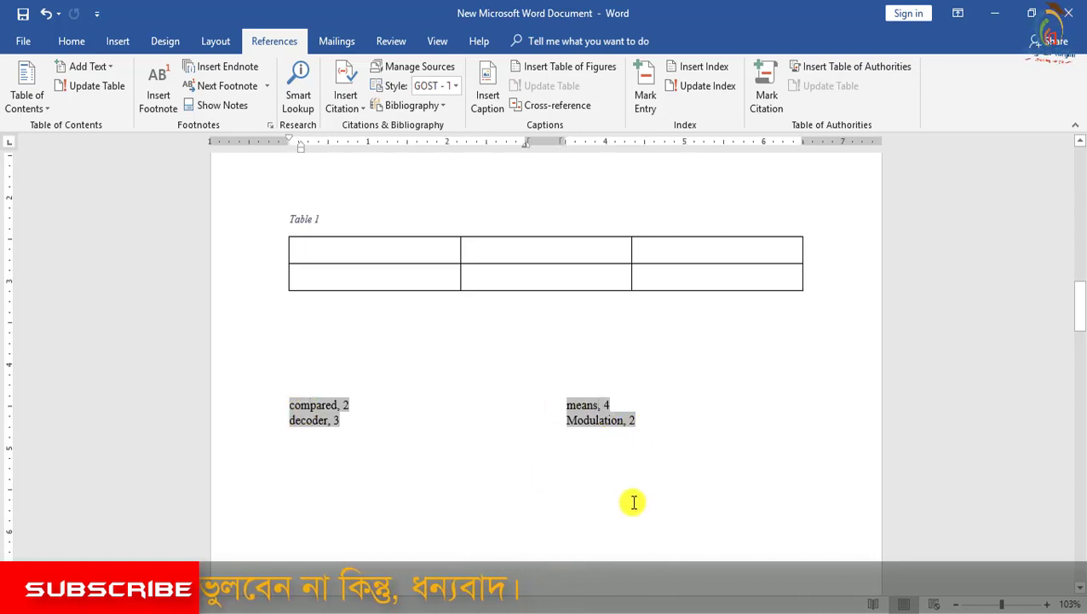
click(571, 437)
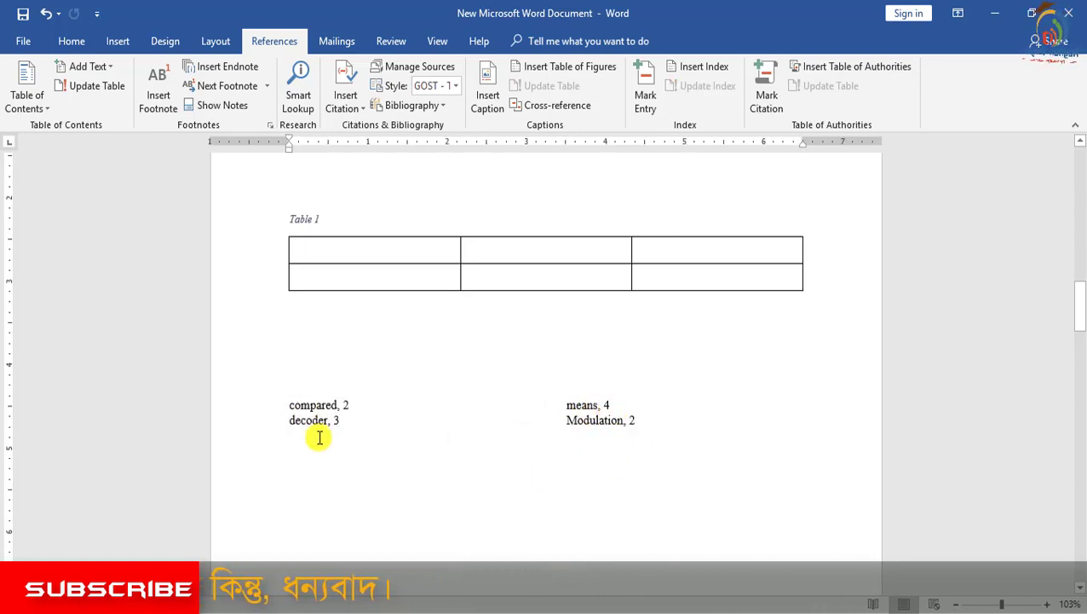
Select the index and update it to refresh its page numbers.
click(289, 406)
shift+click(613, 435)
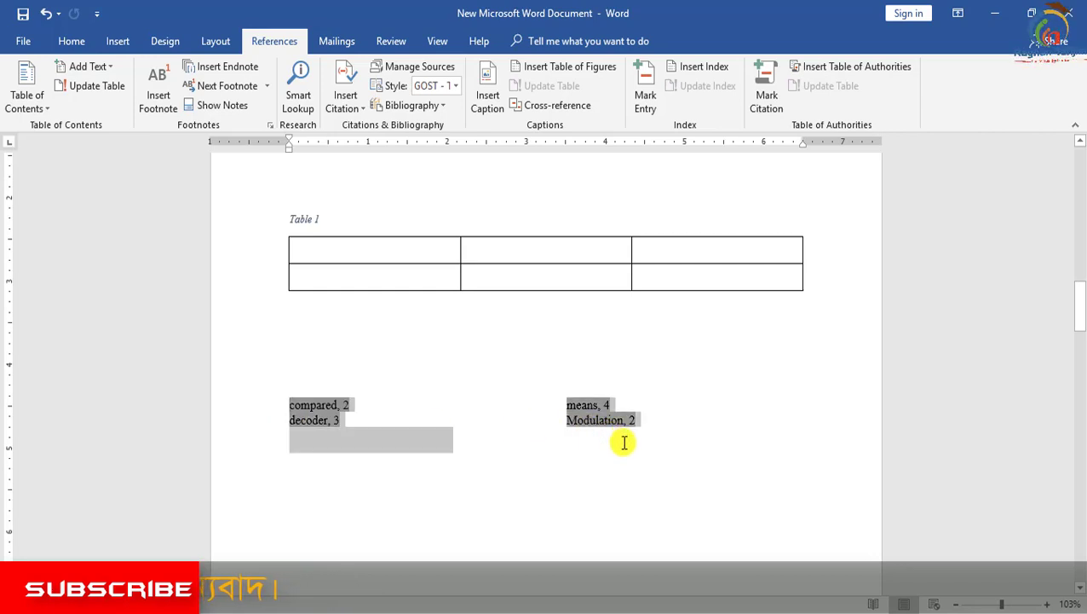
click(583, 439)
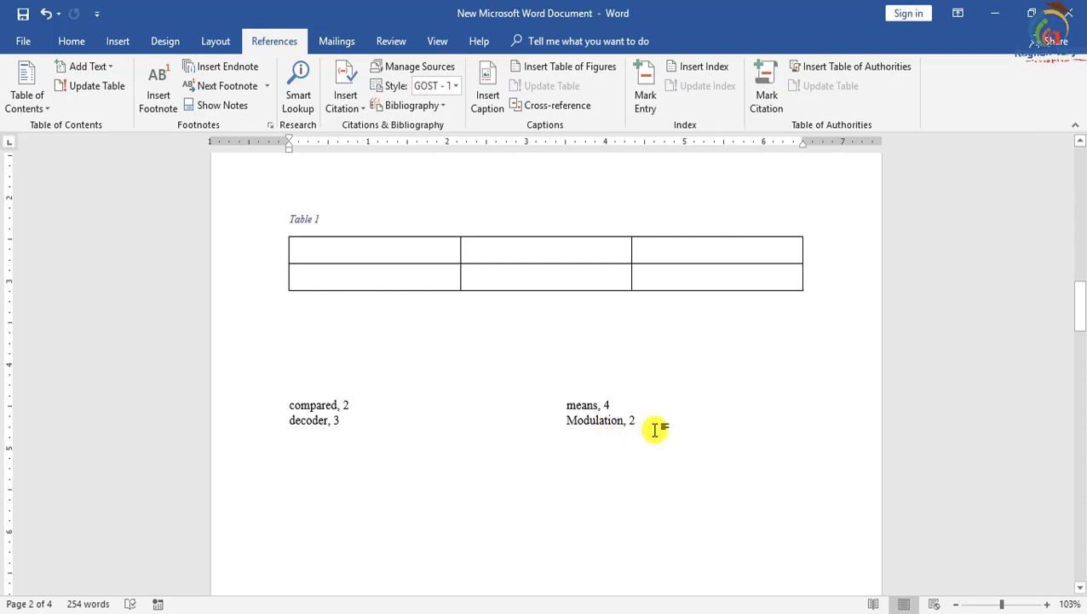
mouse_move(655, 430)
mouse_down()
mouse_move(517, 396)
mouse_move(364, 402)
mouse_up()
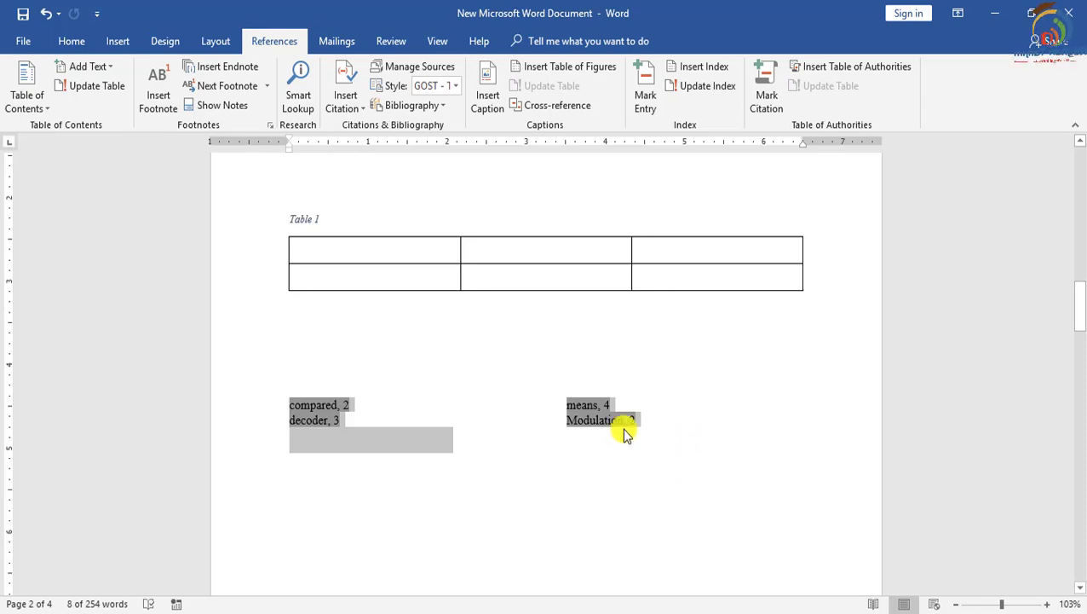
click(697, 87)
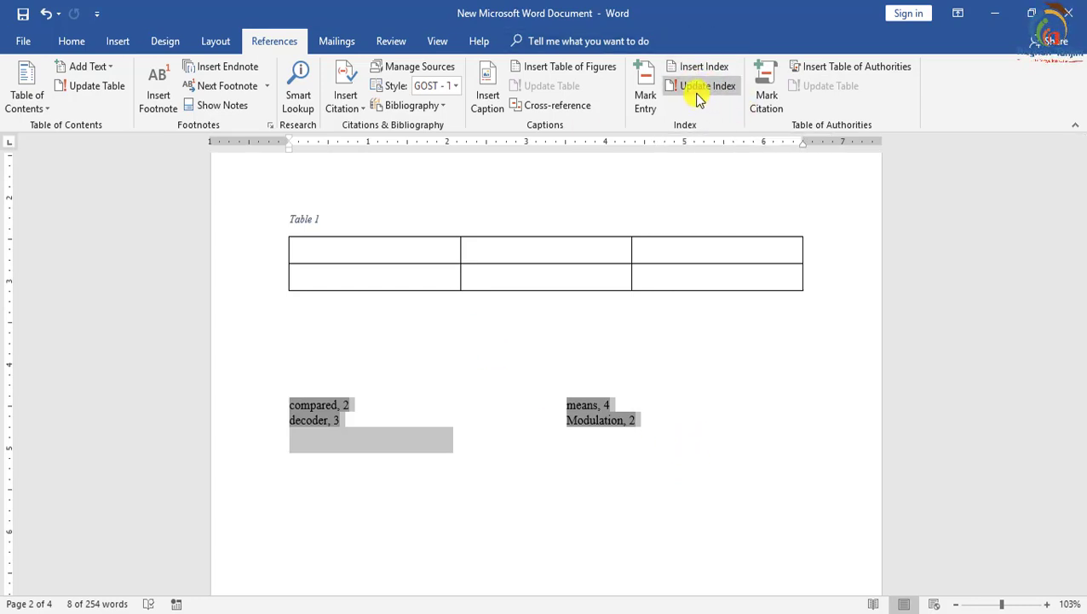
scroll(724, 423, up, 10)
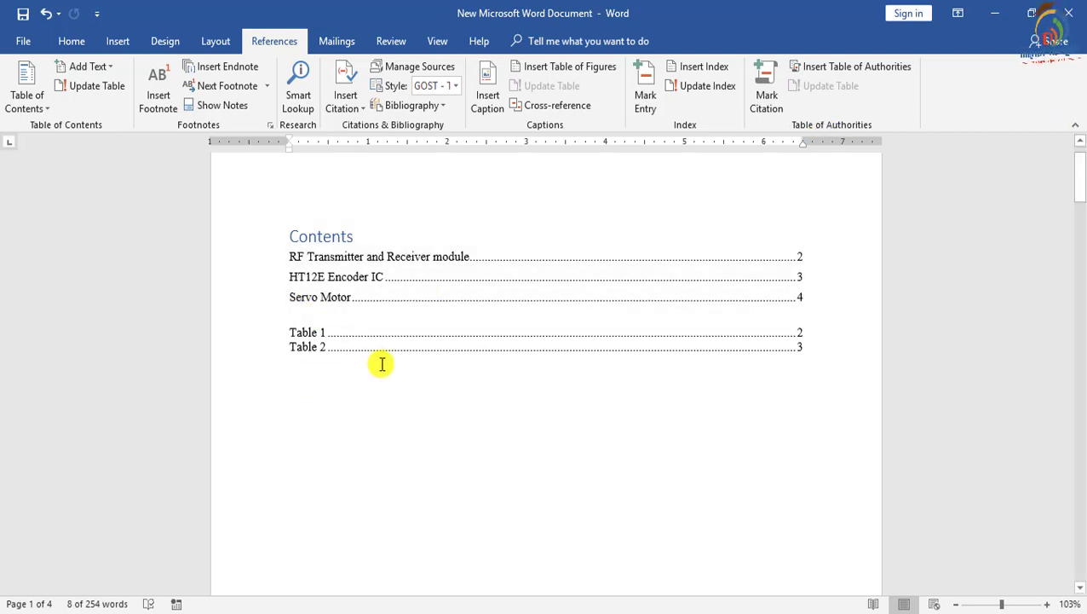
Mark the word 'infrared' as a Cases citation for the table of authorities.
click(765, 102)
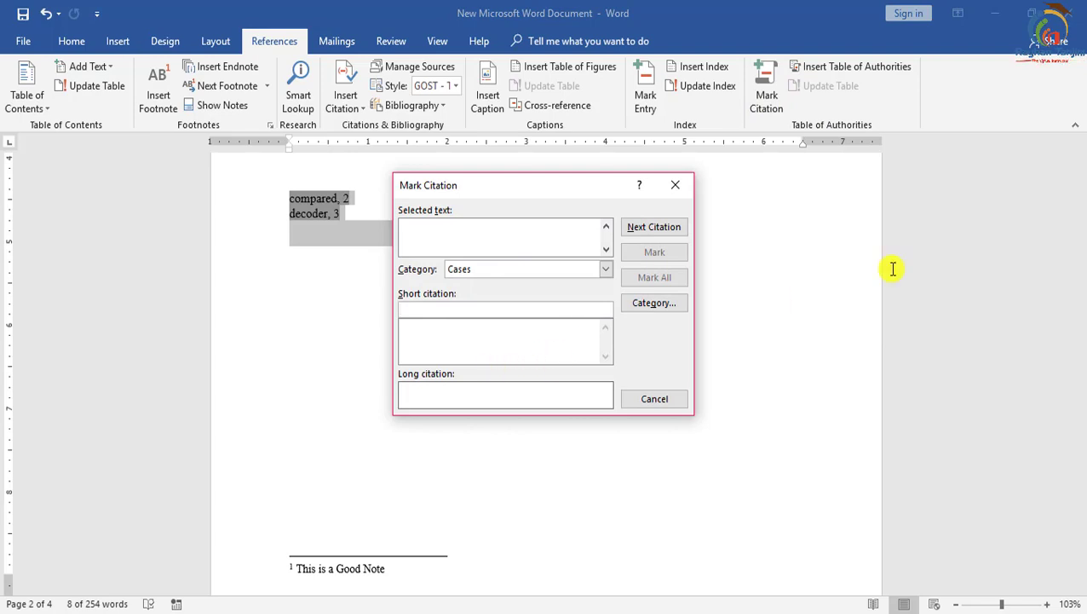
drag(1081, 319, 1079, 362)
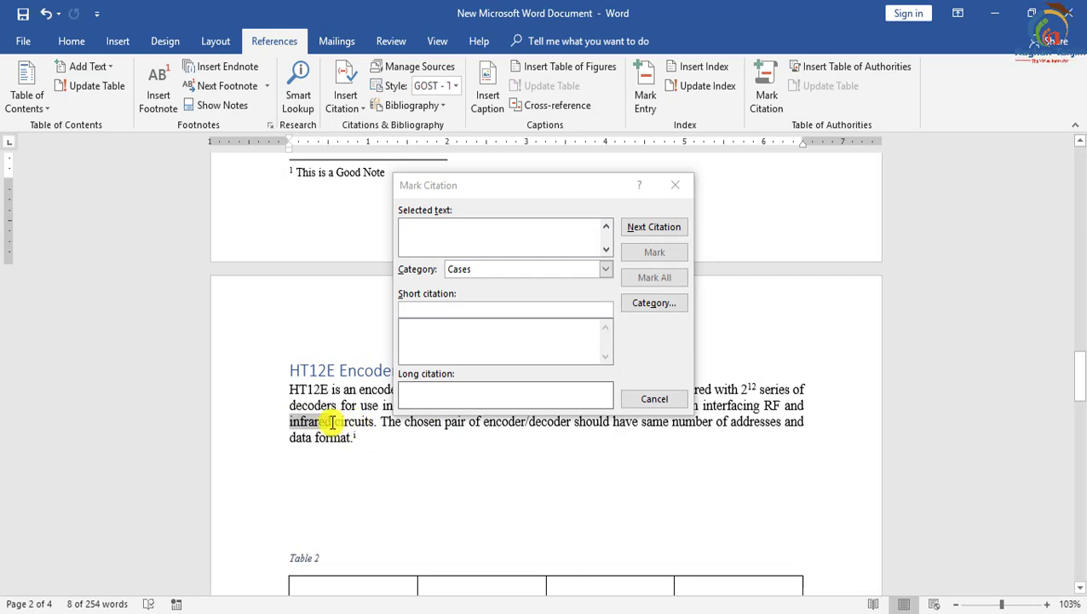
click(451, 308)
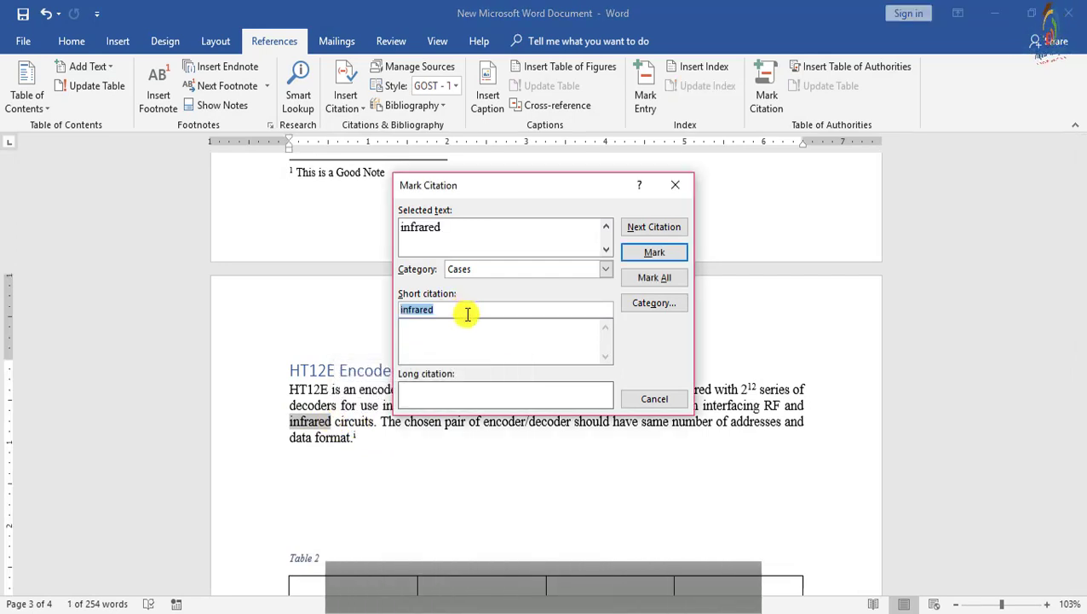
click(654, 253)
scroll(352, 469, down, 15)
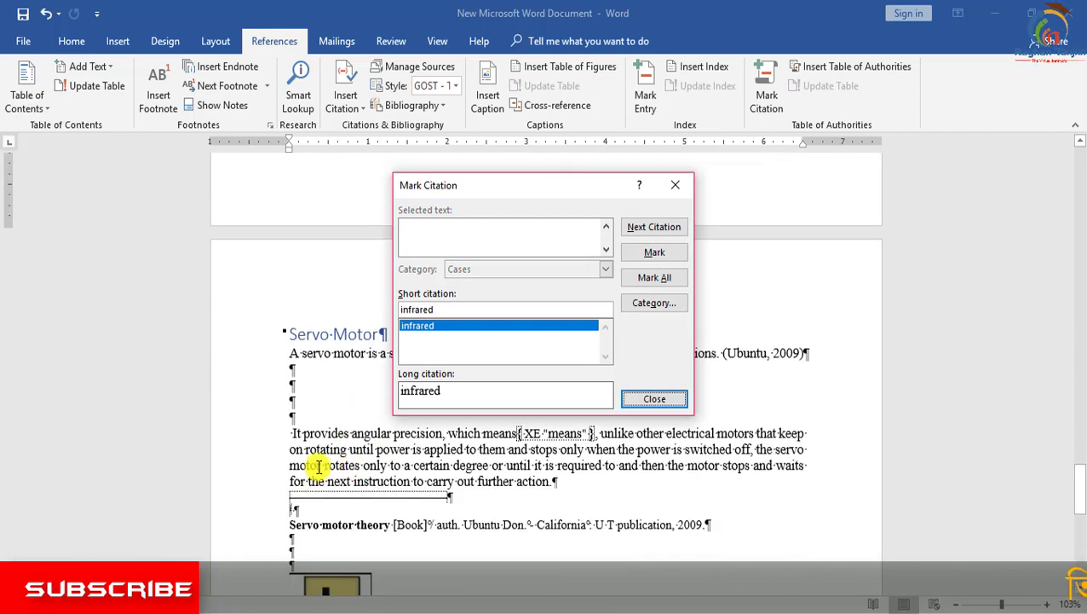
Mark 'rotating until' in the Servo Motor paragraph as a Cases citation.
click(332, 449)
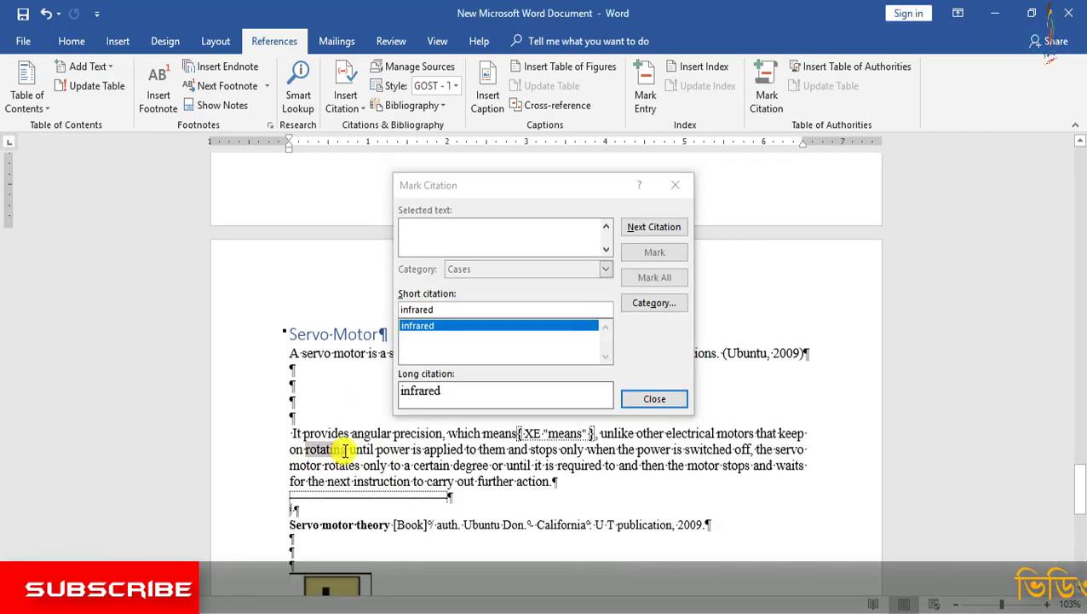
drag(375, 451, 375, 451)
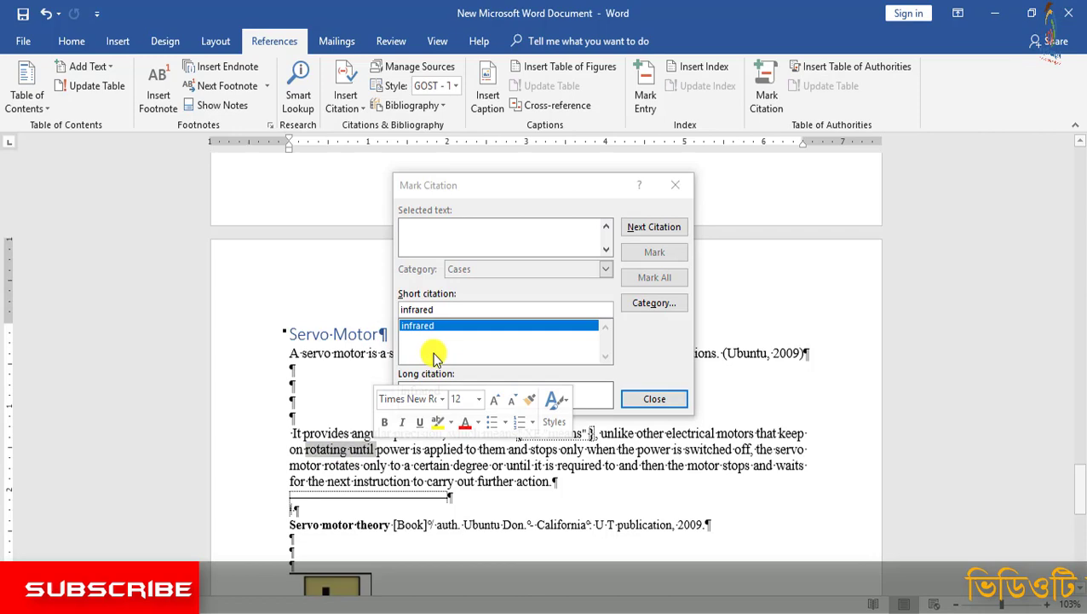
click(468, 308)
click(653, 252)
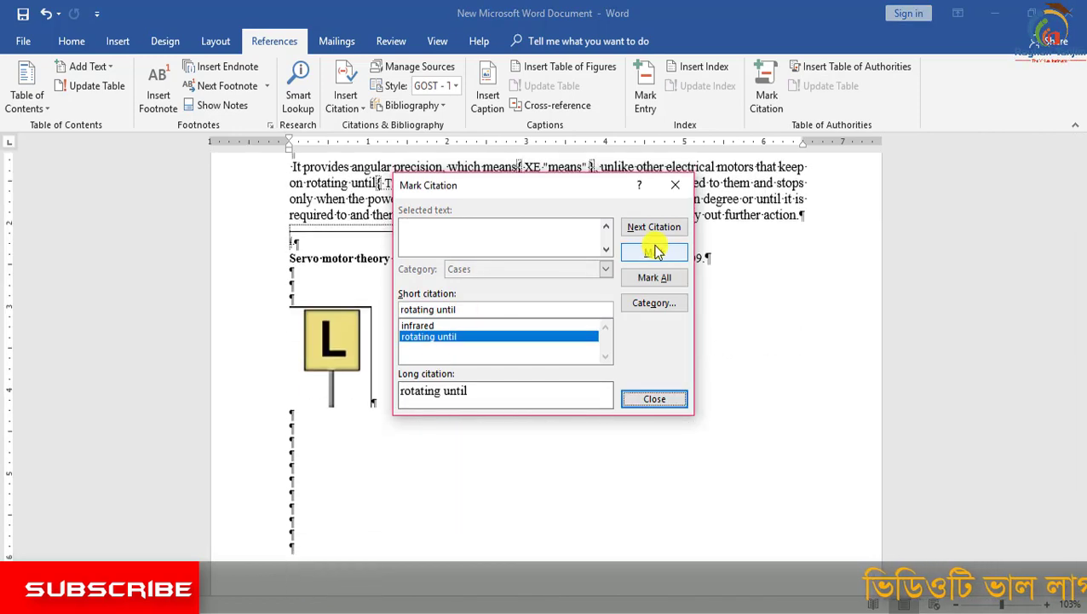
click(649, 401)
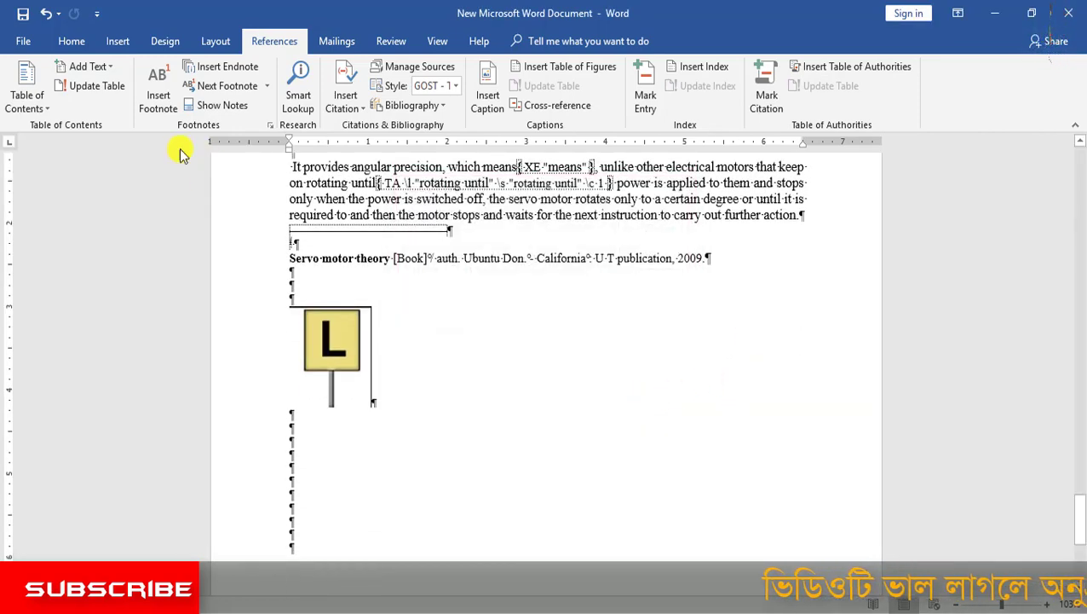
click(72, 41)
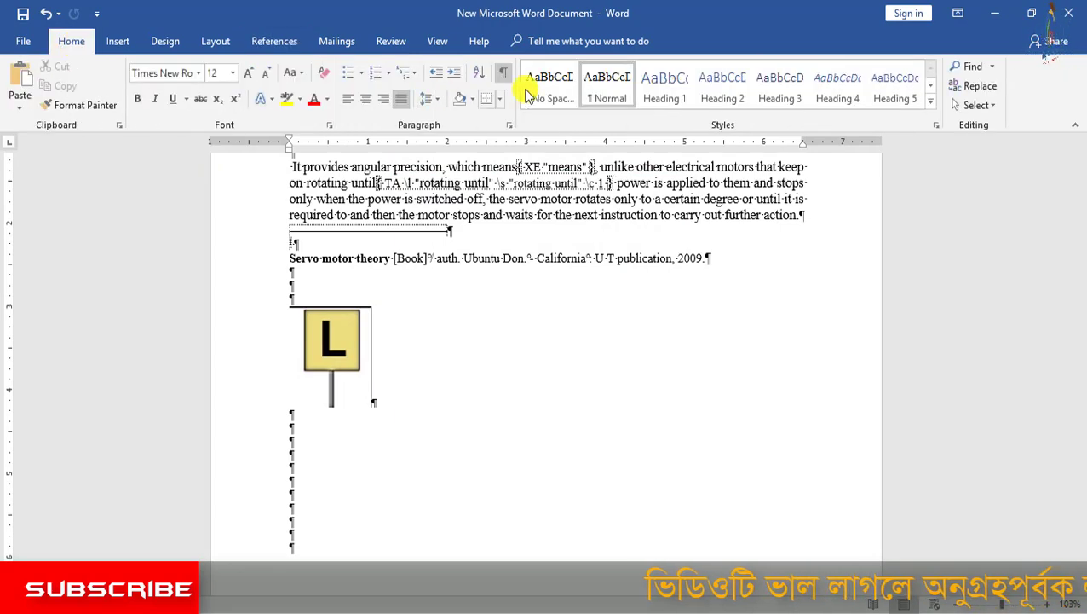
Hide formatting marks and insert a Cases table of authorities (infrared 3, rotating until 4) below Table 2.
click(504, 73)
scroll(699, 255, up, 10)
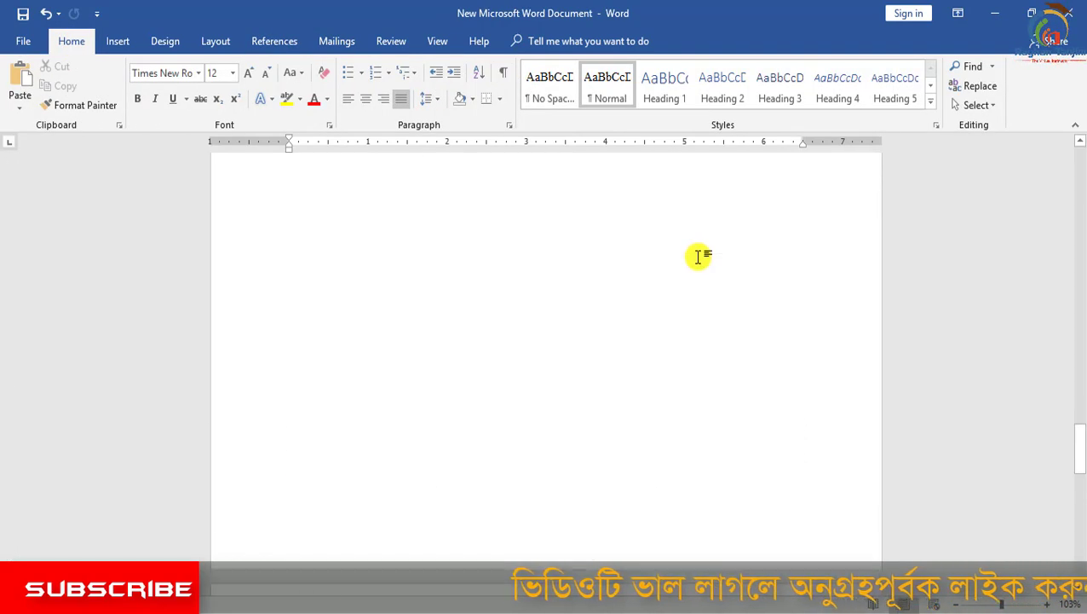
scroll(699, 255, up, 15)
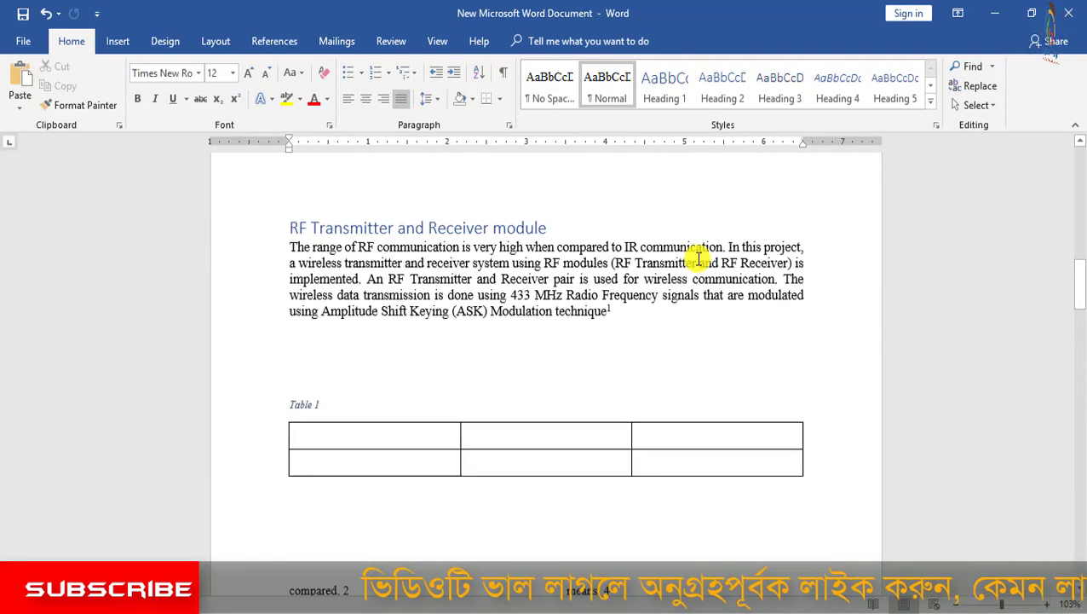
scroll(699, 256, up, 10)
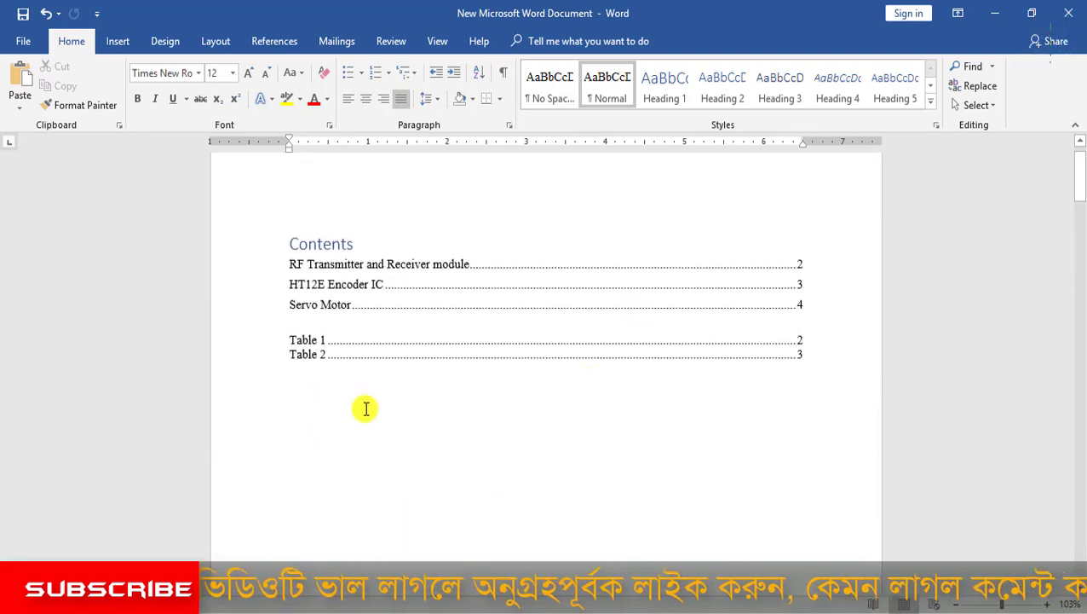
click(351, 406)
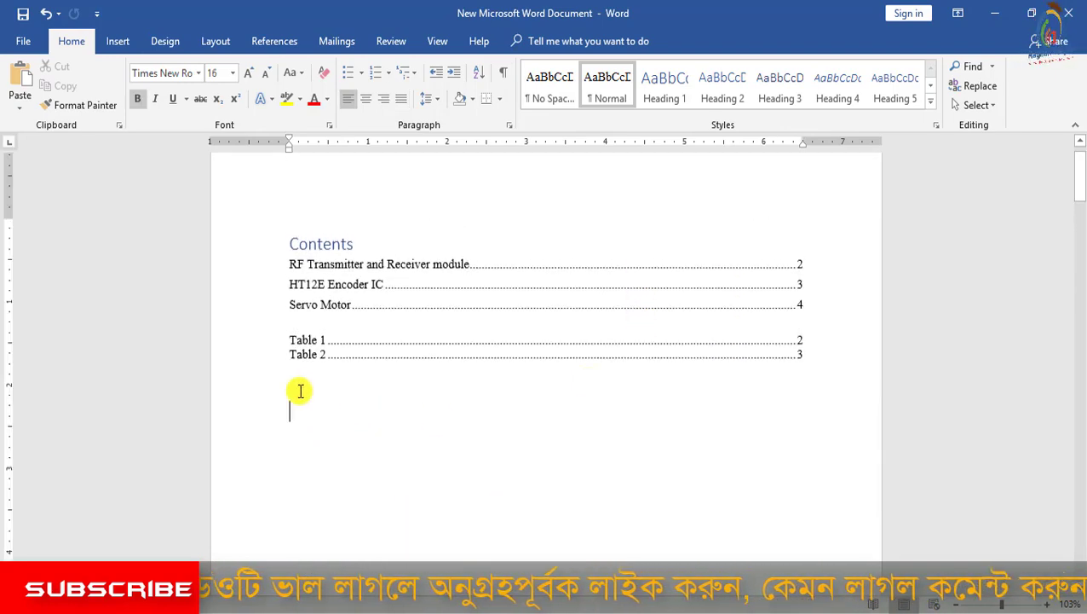
click(274, 42)
click(840, 73)
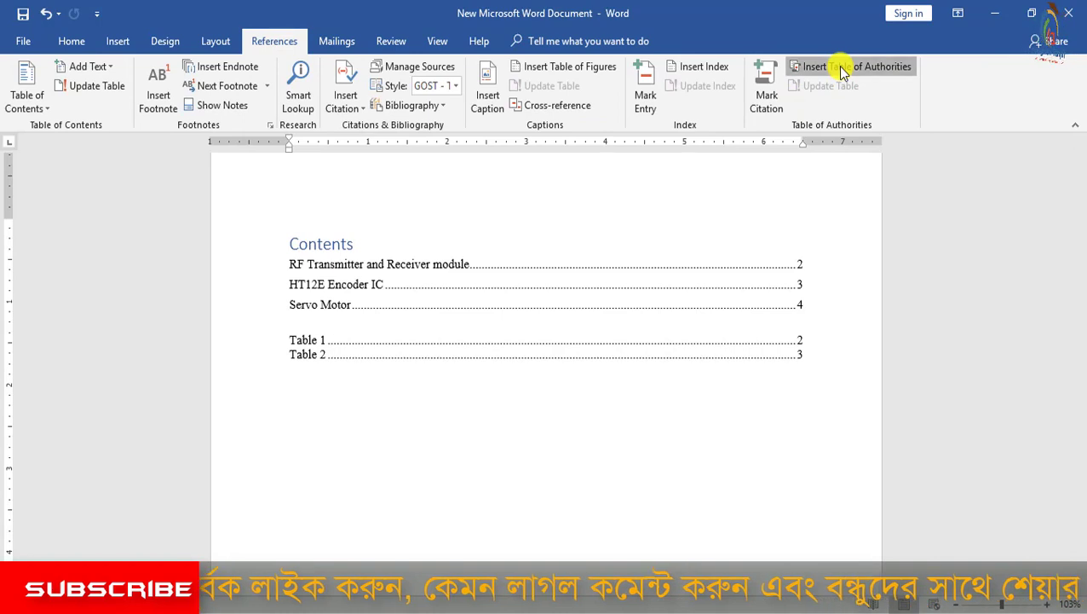
click(646, 471)
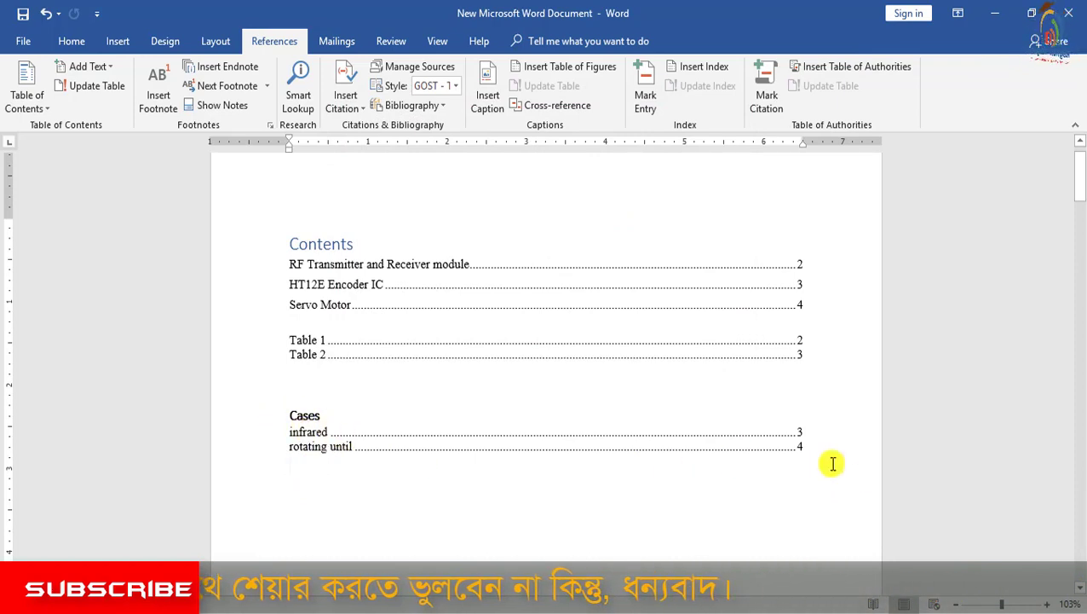
drag(799, 427, 442, 243)
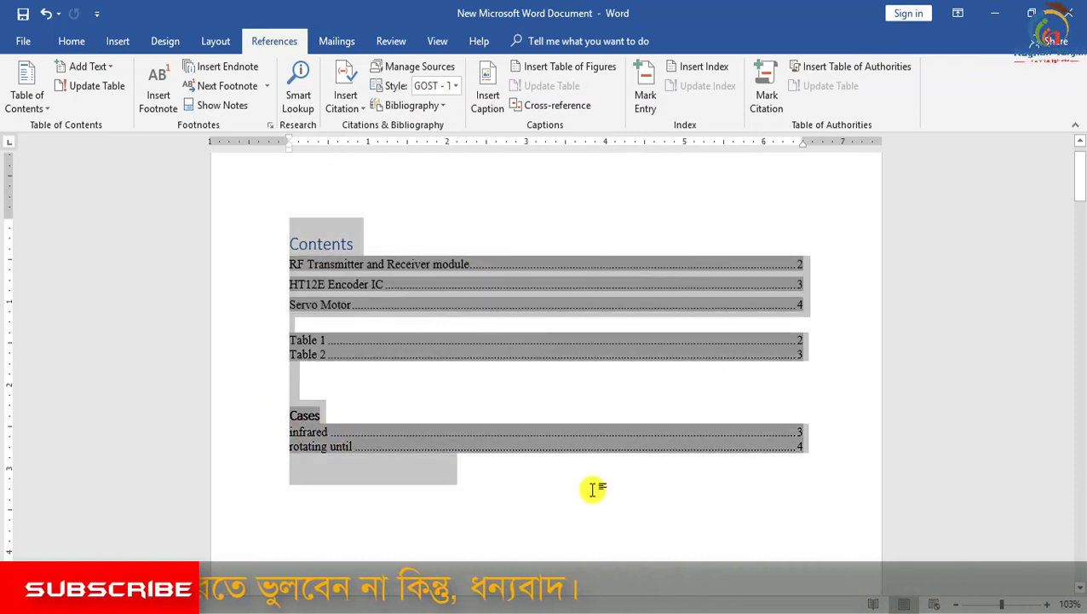
click(539, 488)
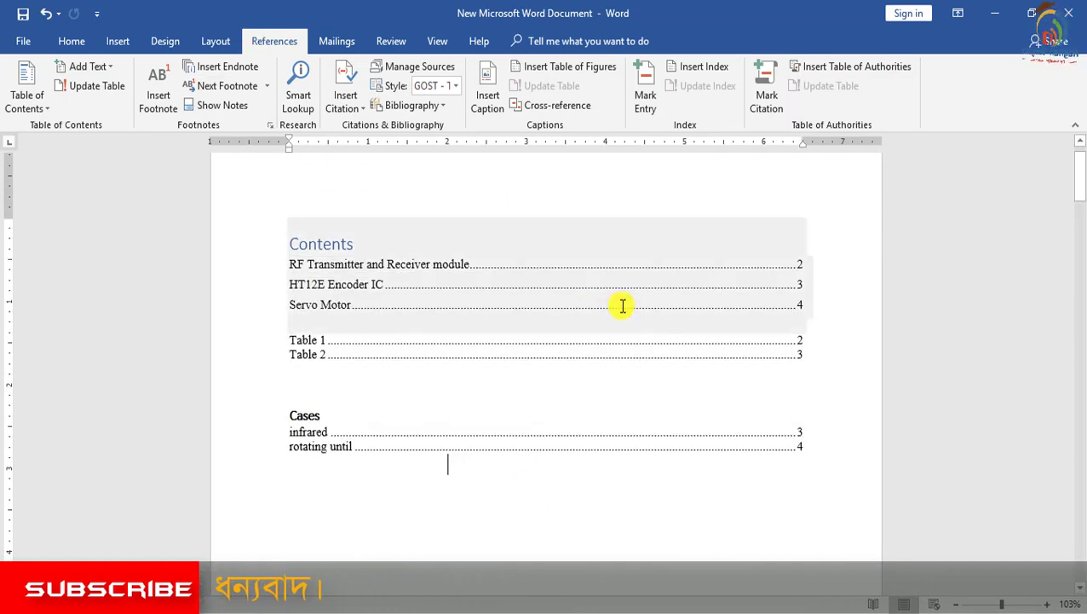
drag(828, 453, 340, 224)
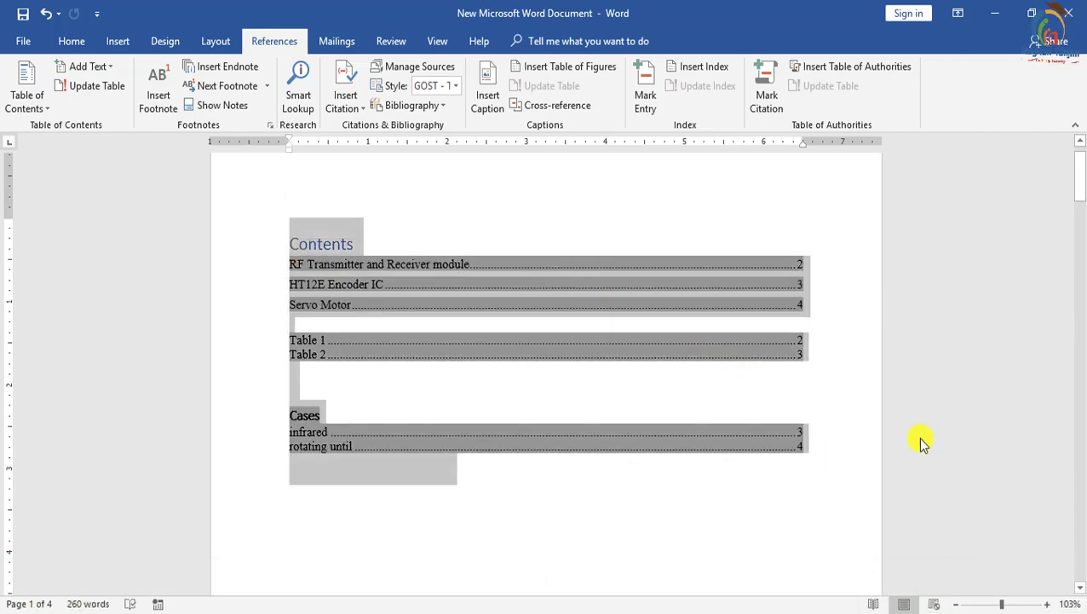
drag(920, 441, 893, 451)
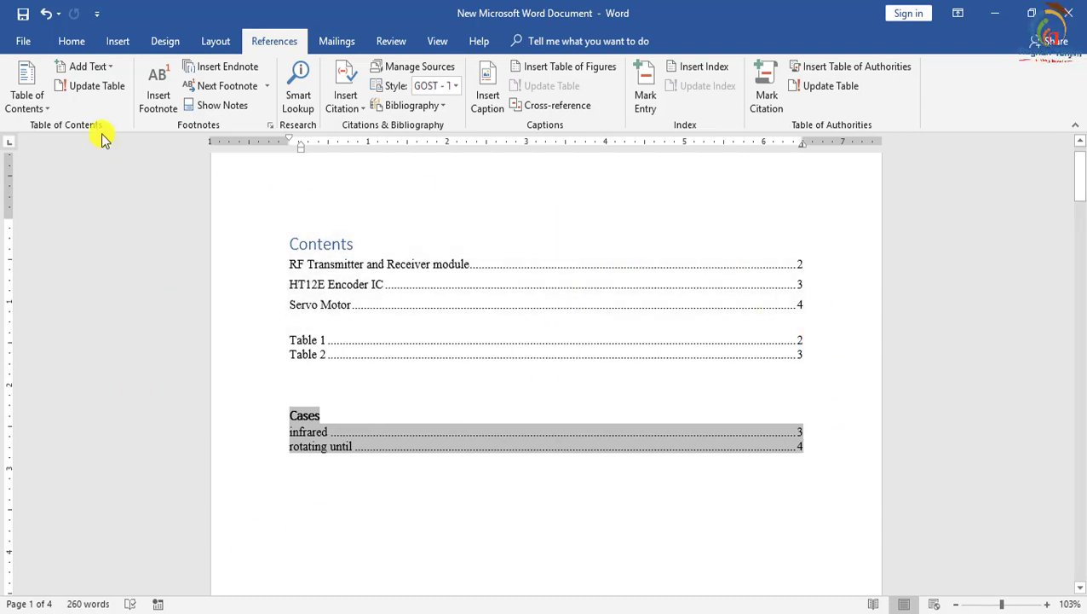
click(826, 286)
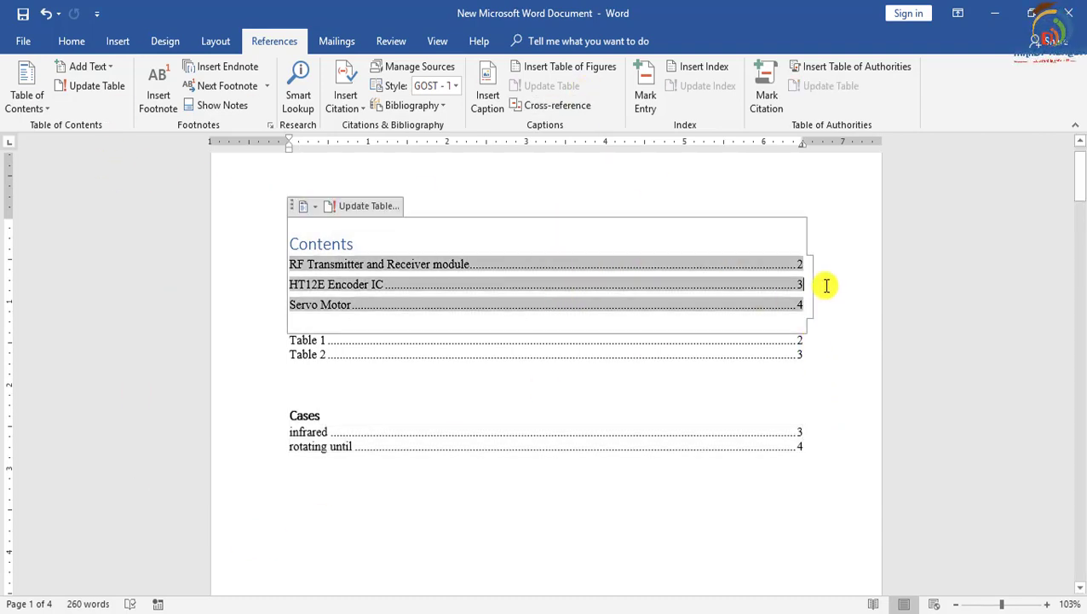
click(829, 344)
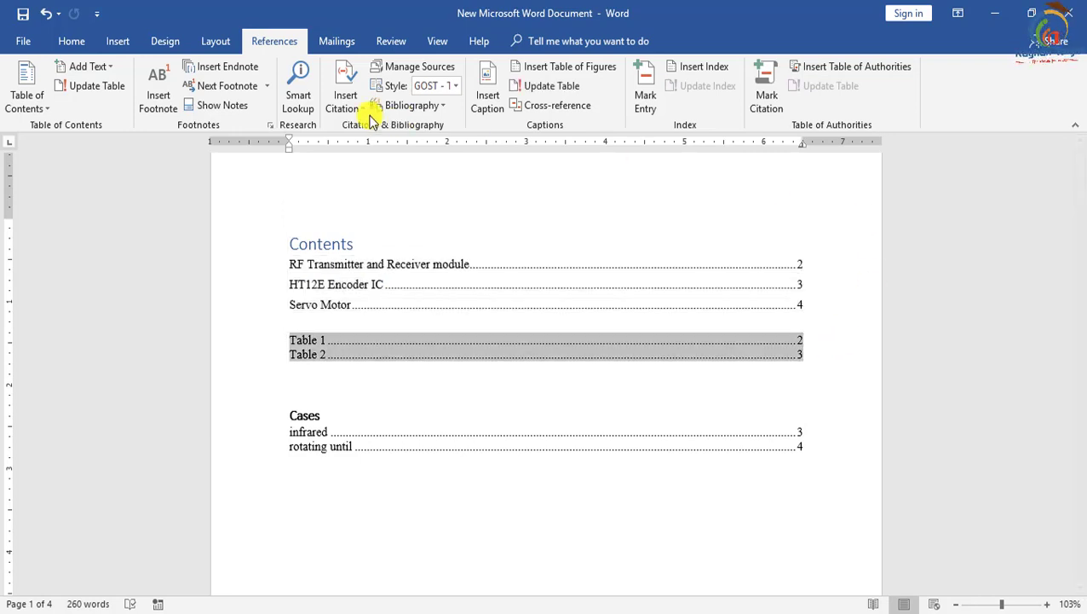